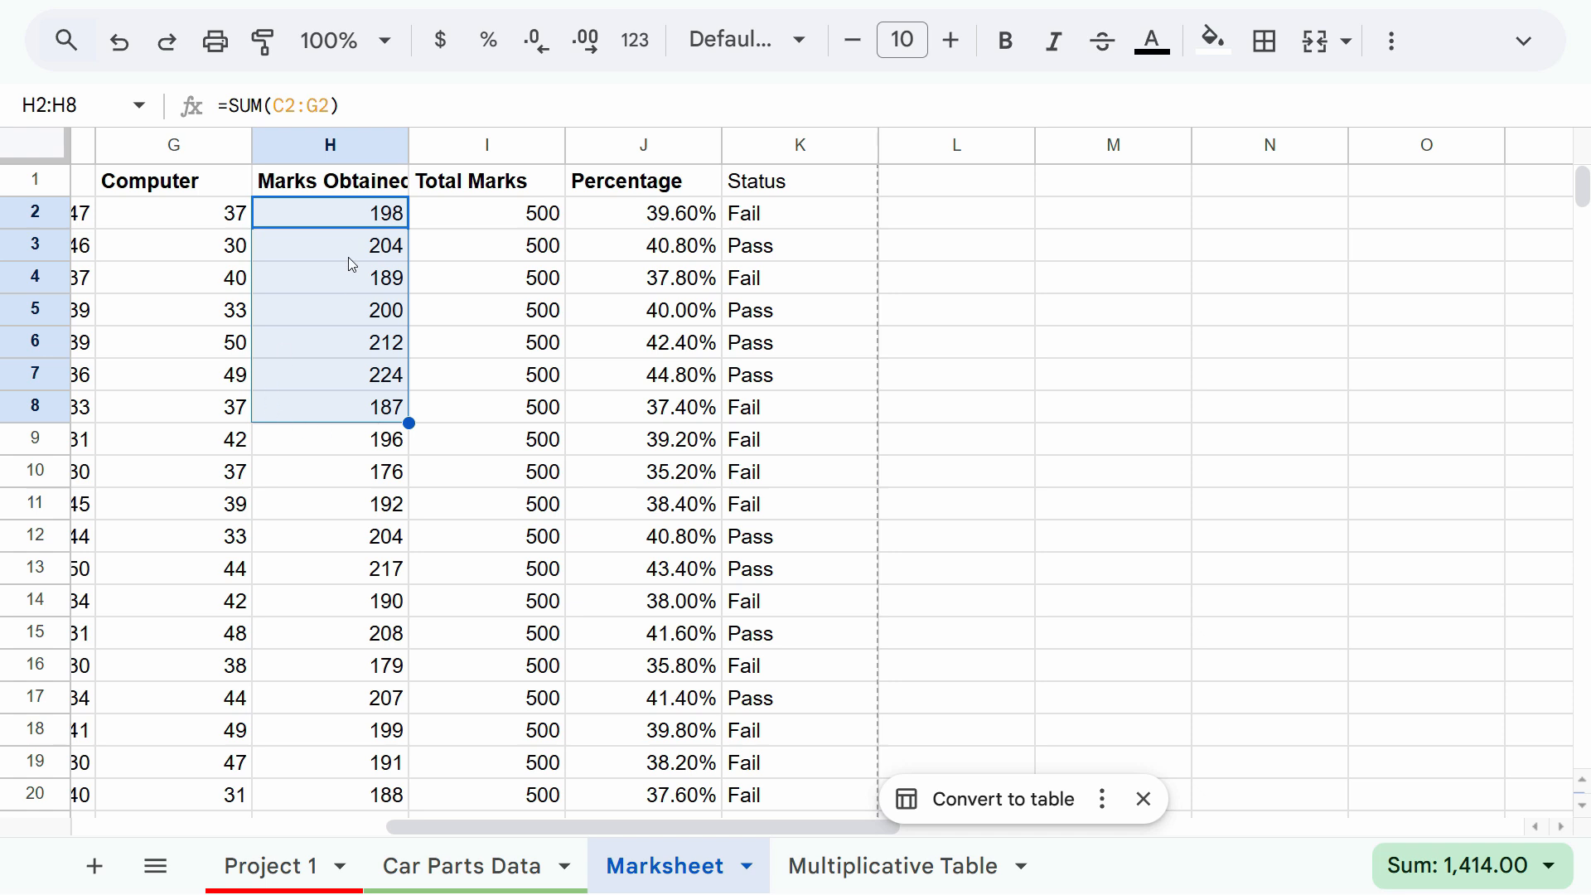
Examine the quick summary statistics for H2:H8 and H2:H7, and the quick sums for H2:H10 and I2:I9.
left_click(1545, 883)
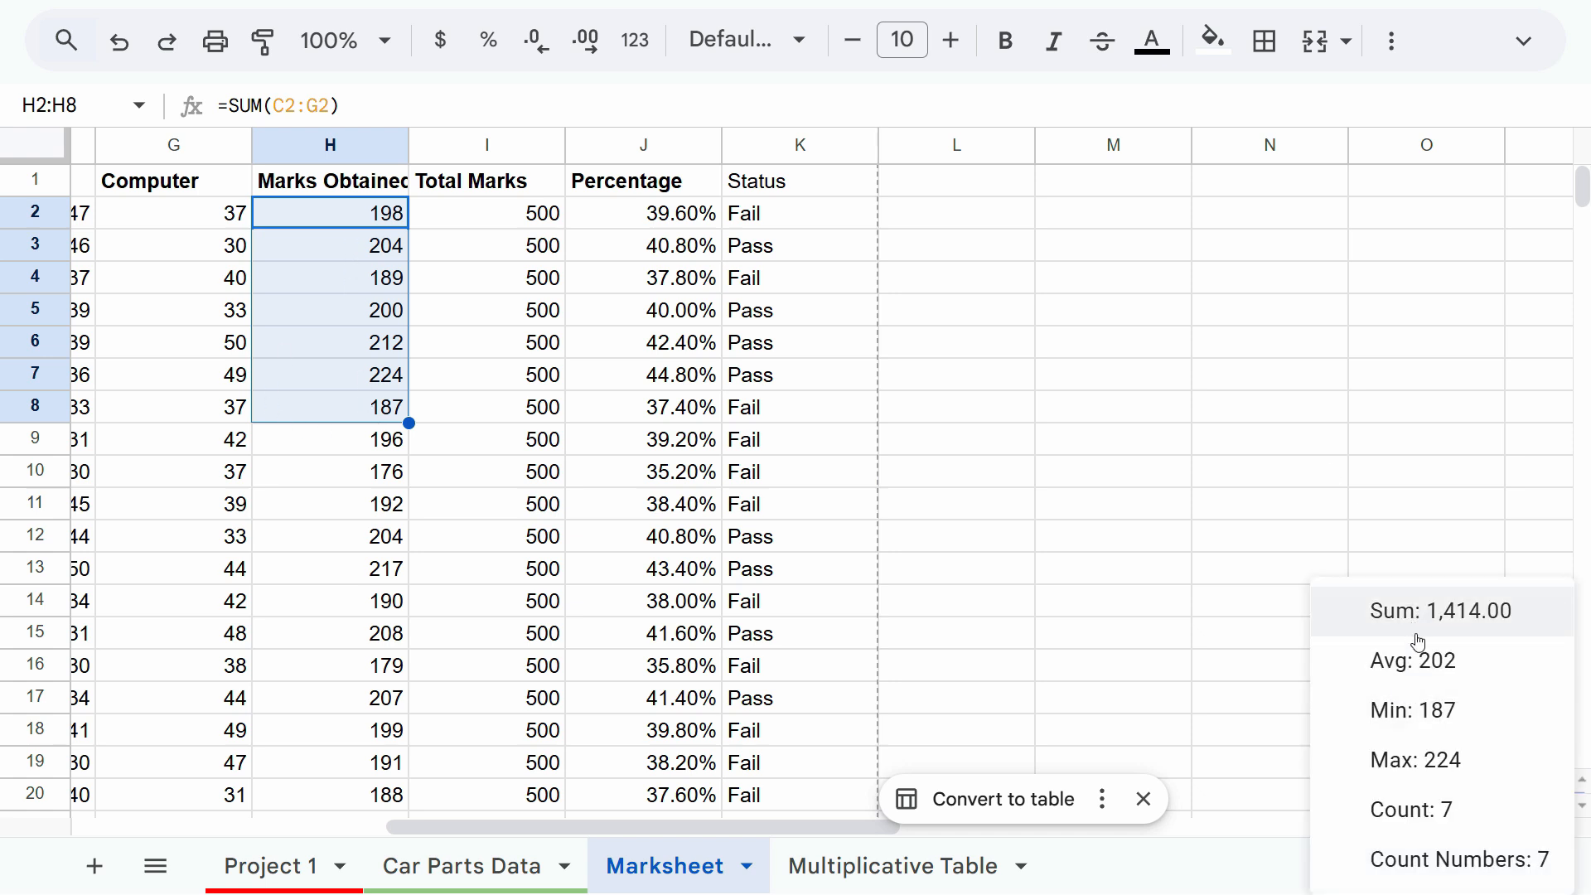
left_click(1291, 542)
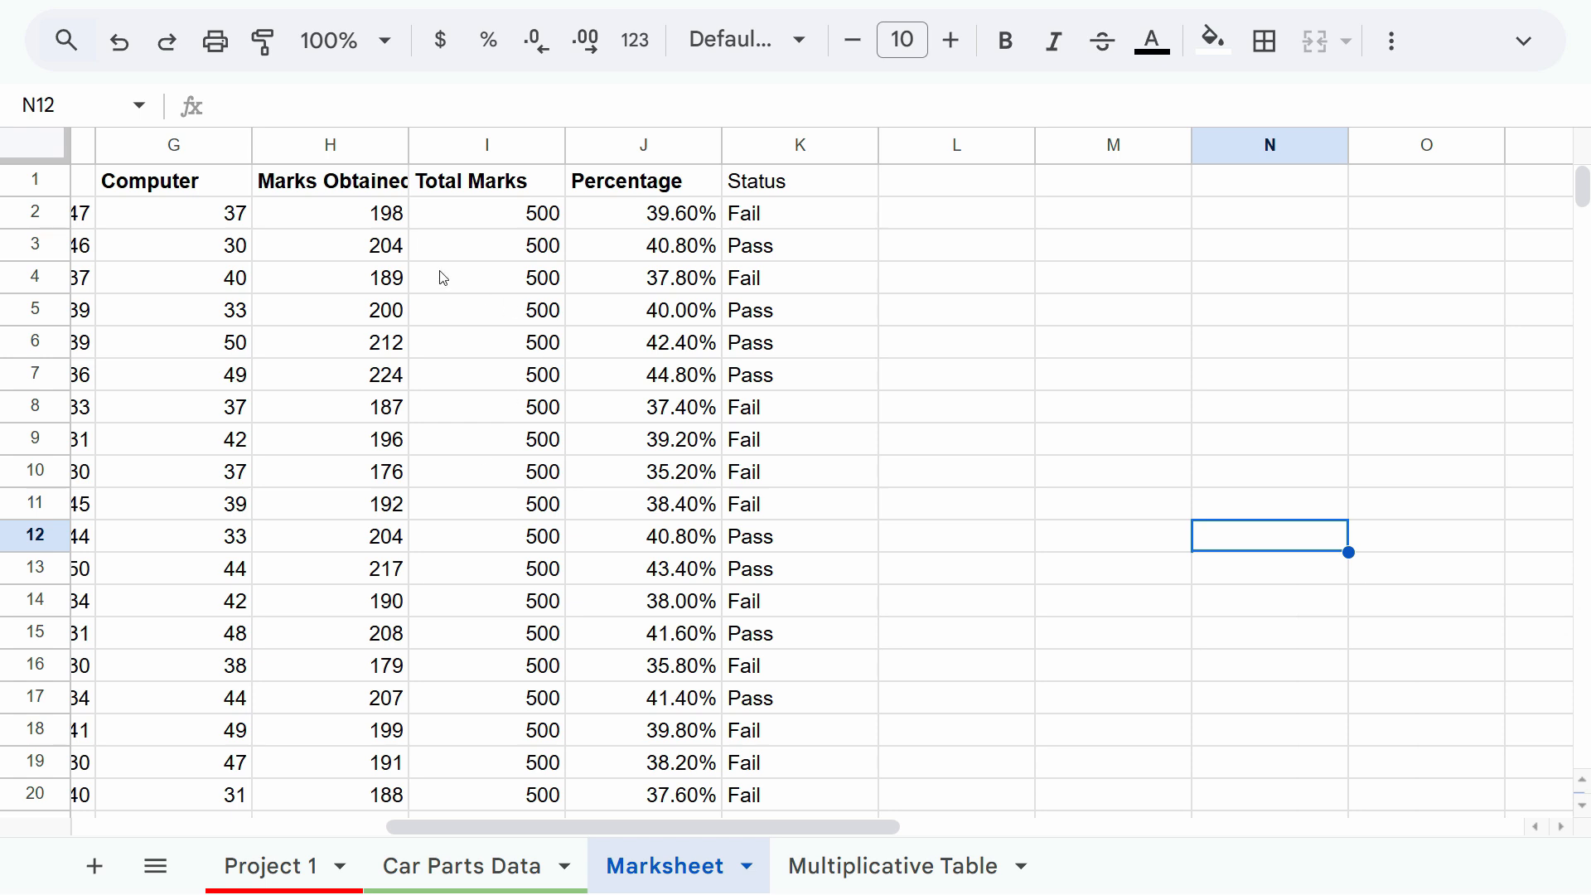
left_click_drag(379, 214, 381, 374)
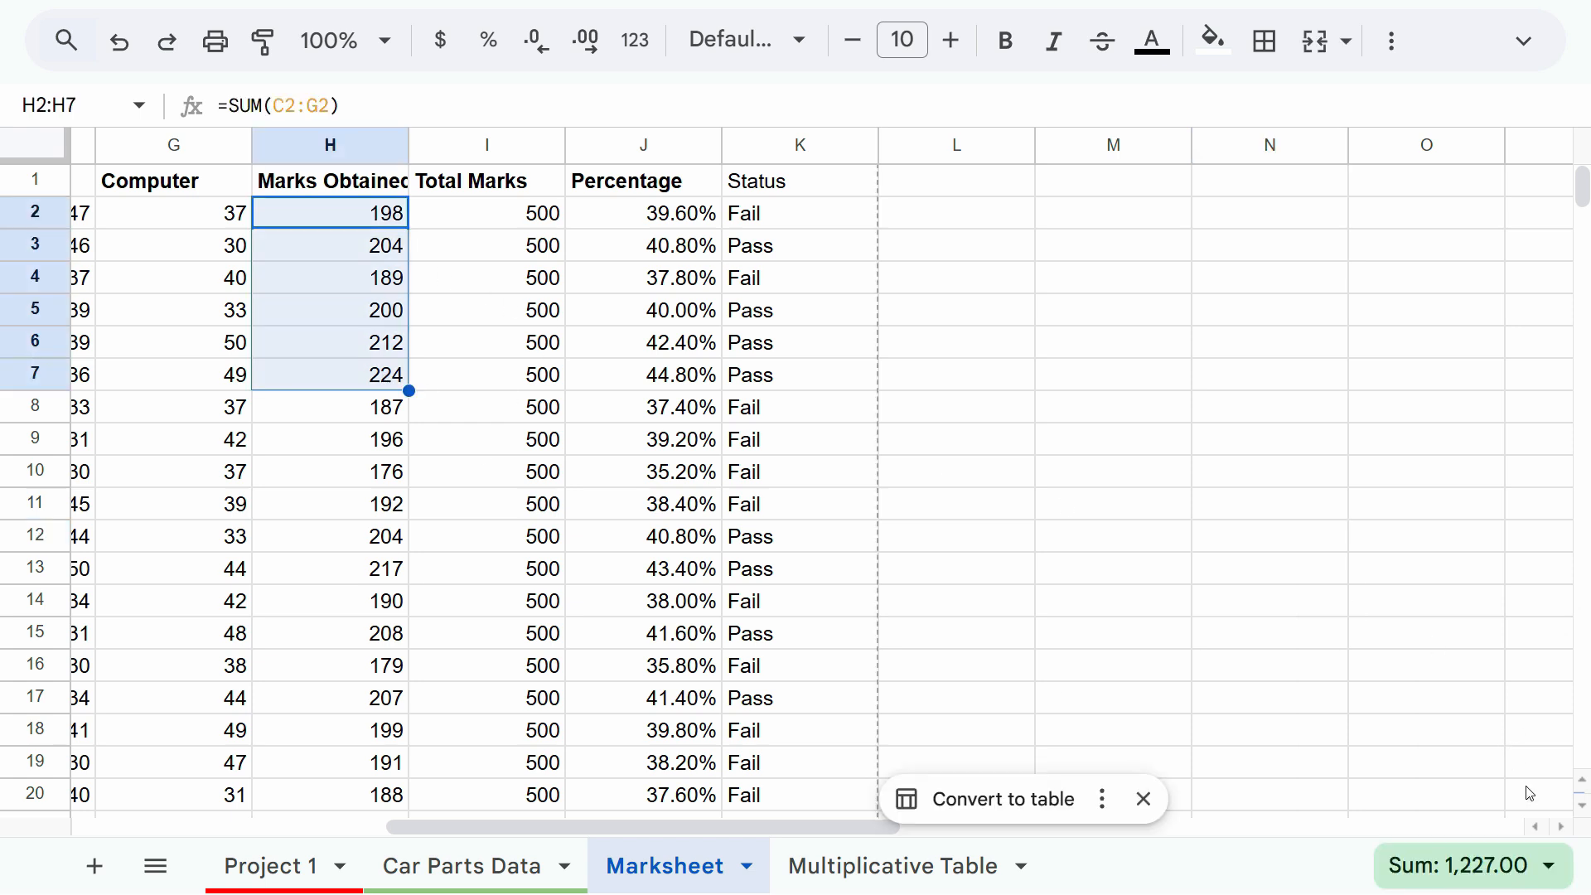
left_click(1540, 872)
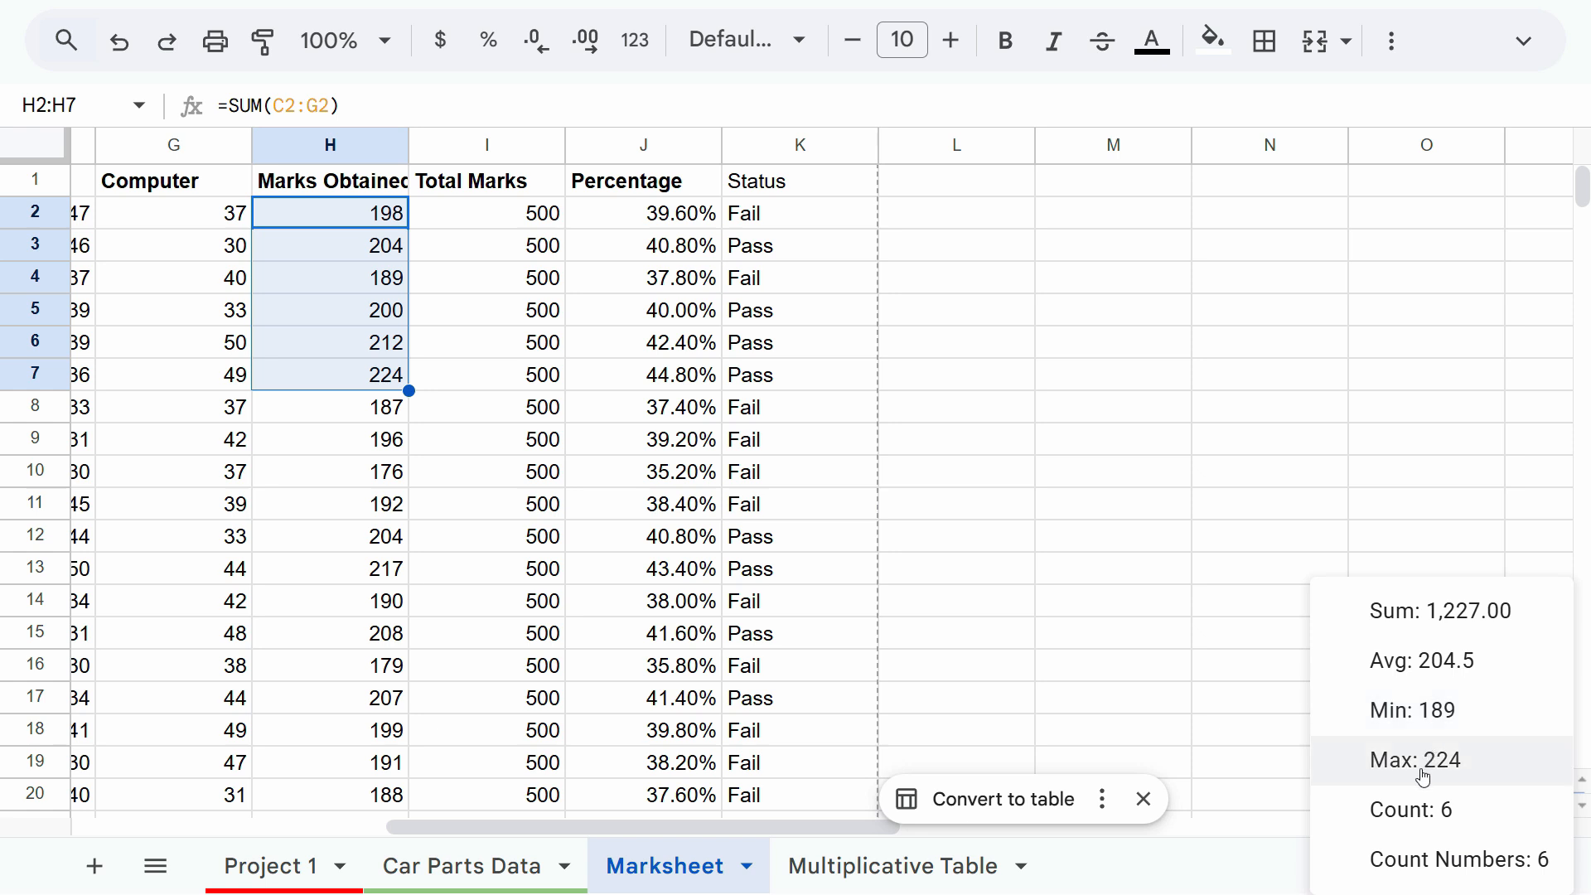
left_click(1059, 183)
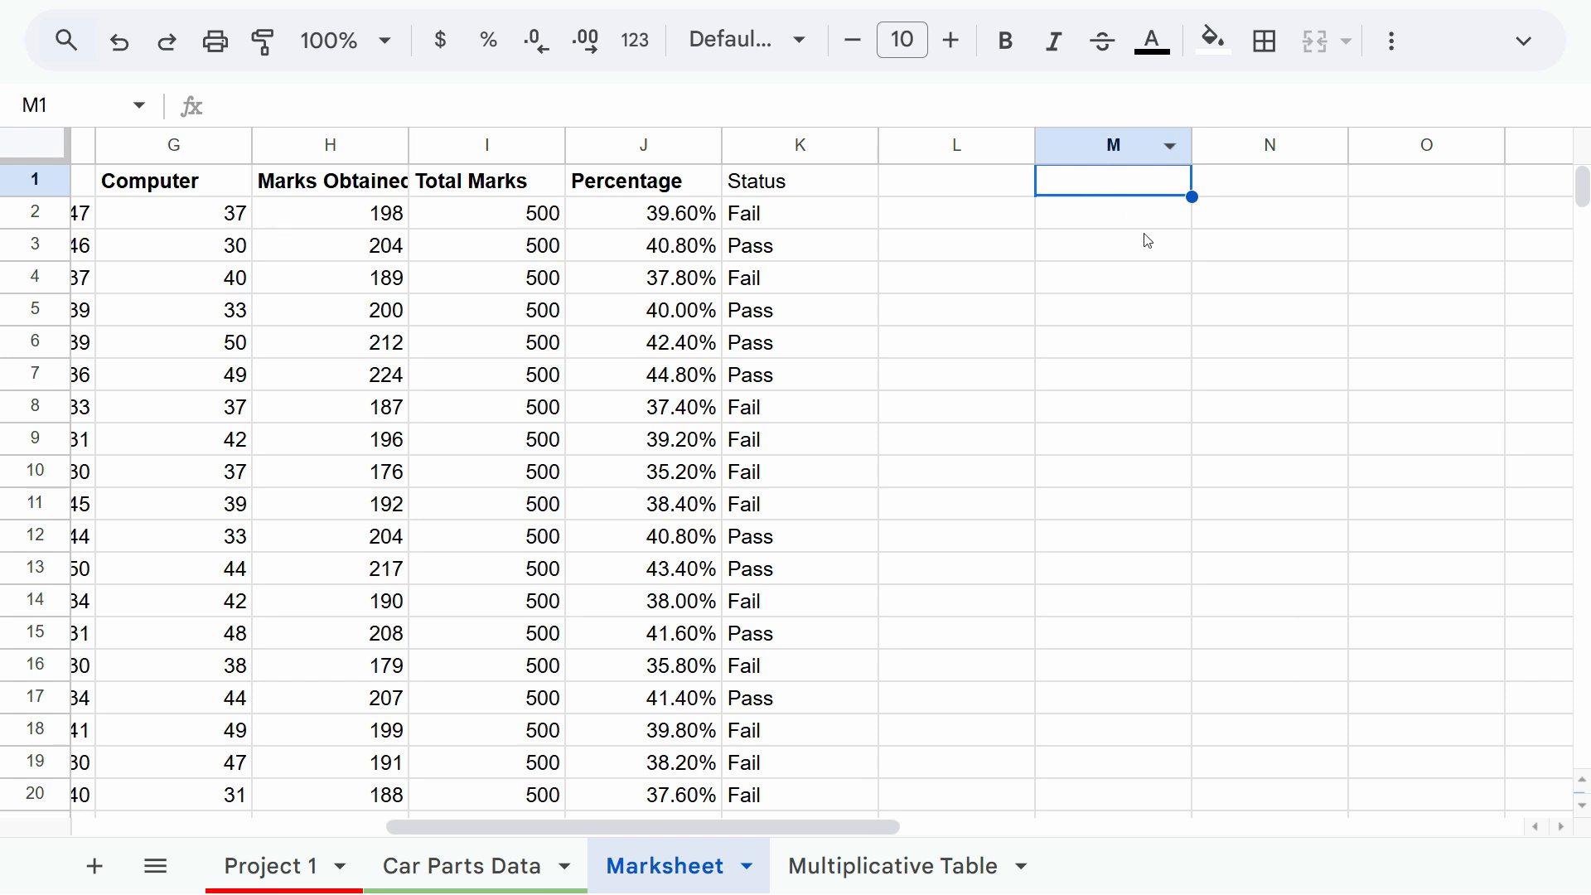
key("Right")
left_click(1095, 189)
left_click(375, 217)
left_click(369, 477, "shift")
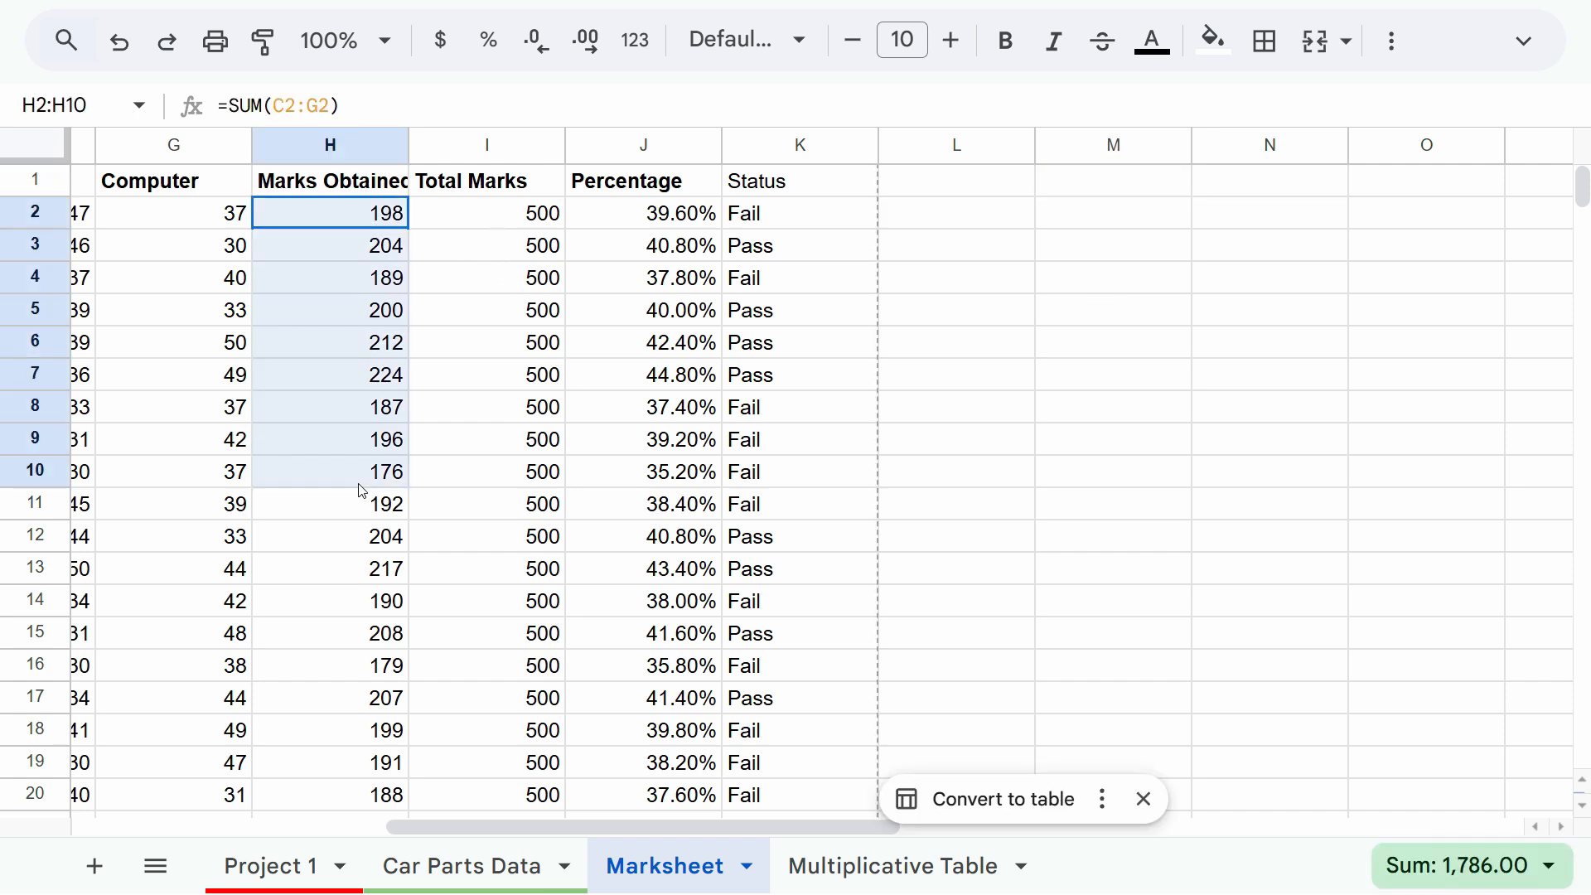
left_click_drag(454, 225, 460, 433)
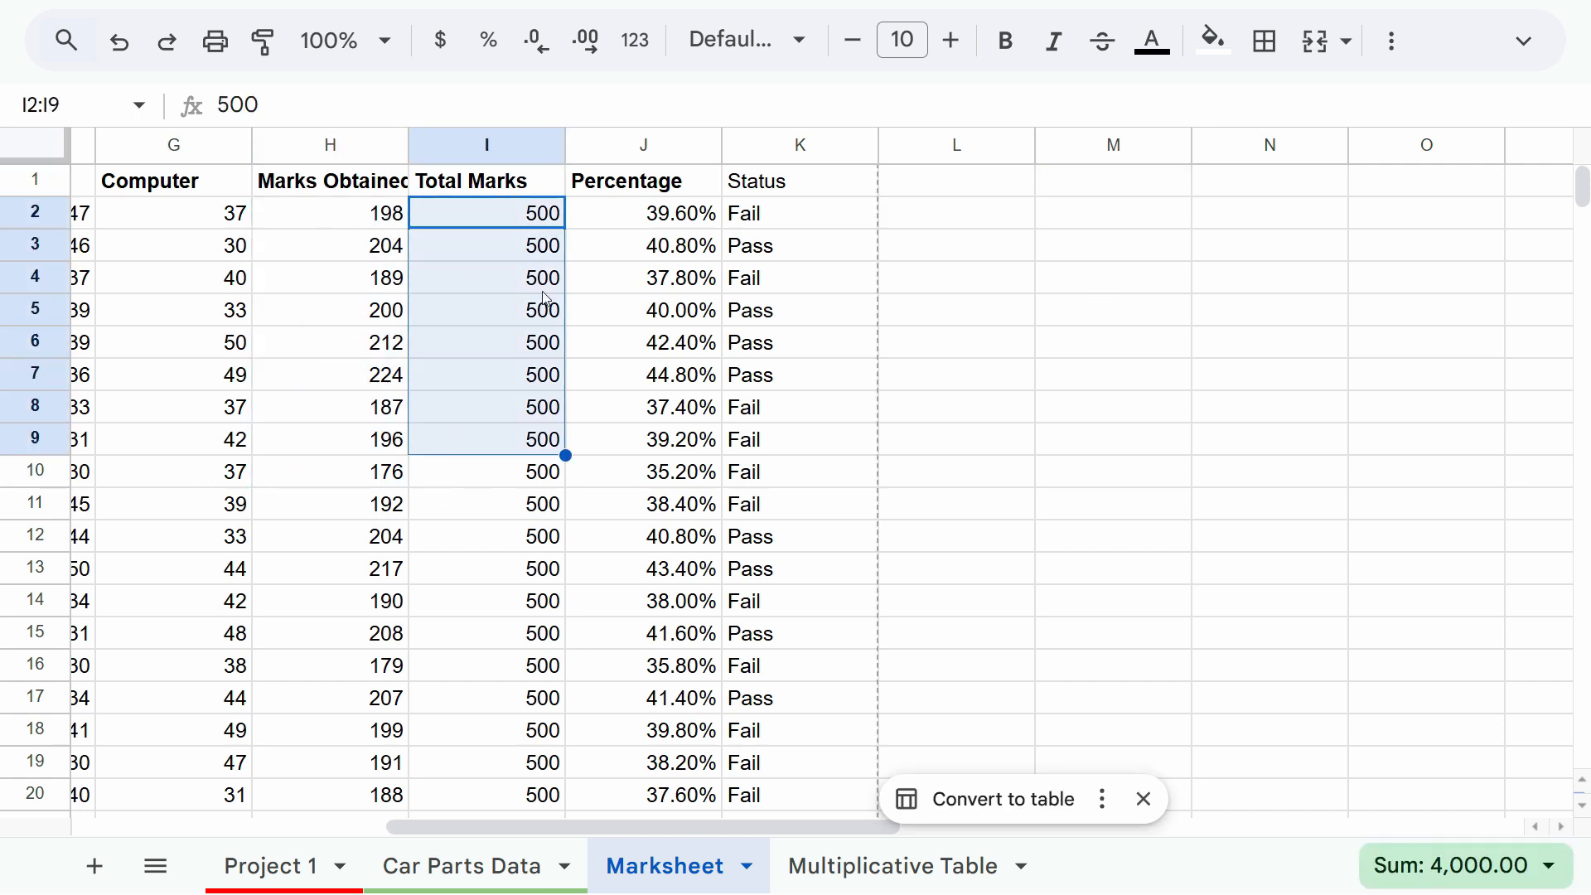
Enter the labels Sum, Count and CountA in cells M1 to M3.
left_click(1112, 319)
left_click(1081, 187)
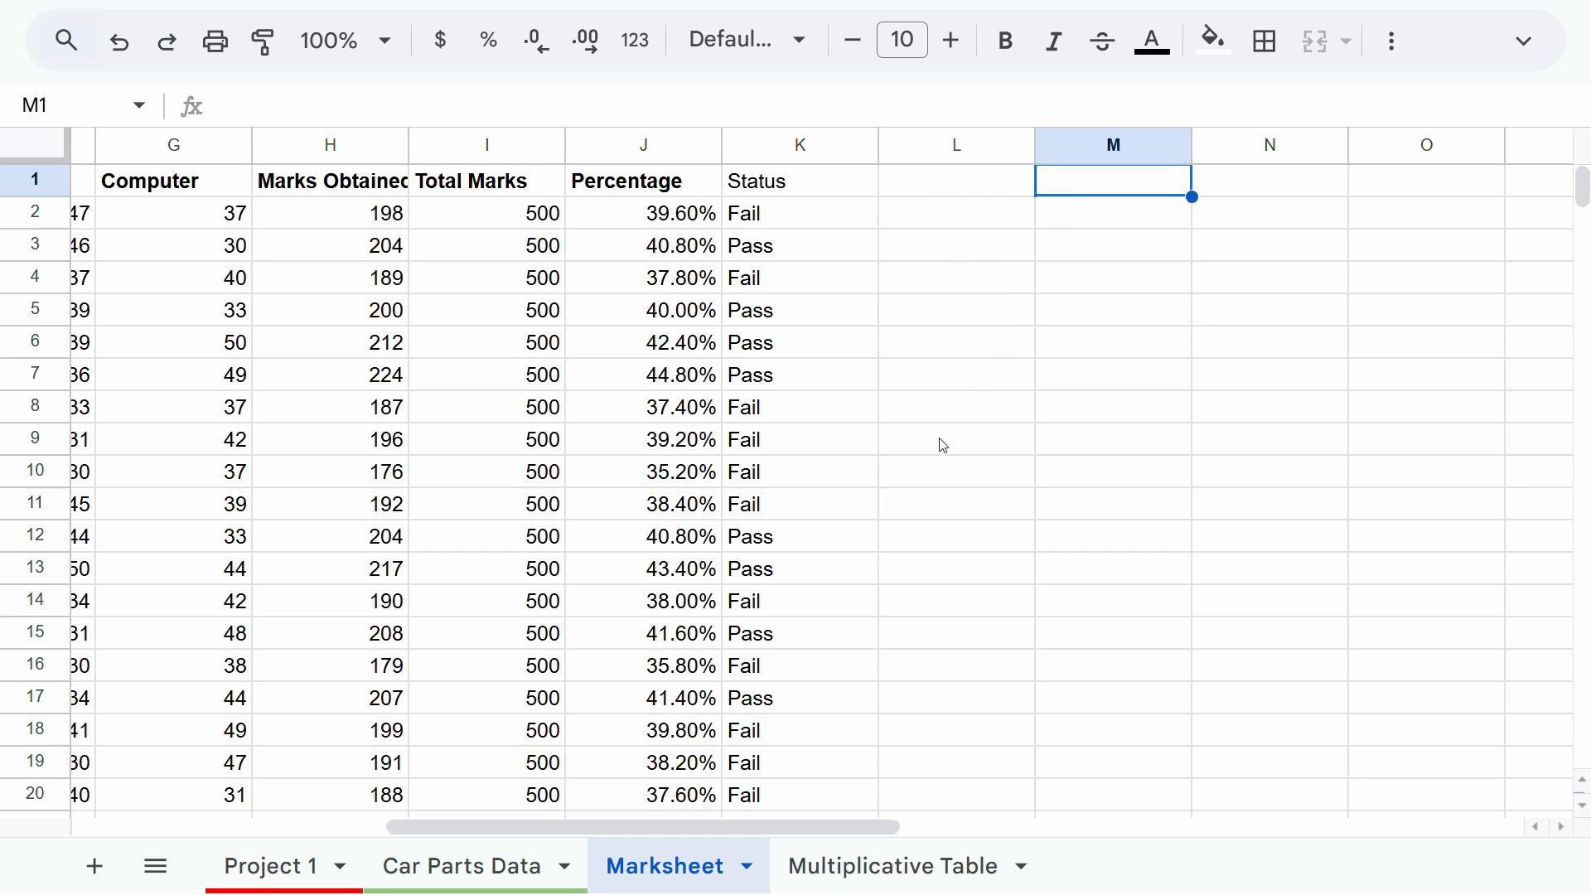
type("Sum")
key("Return")
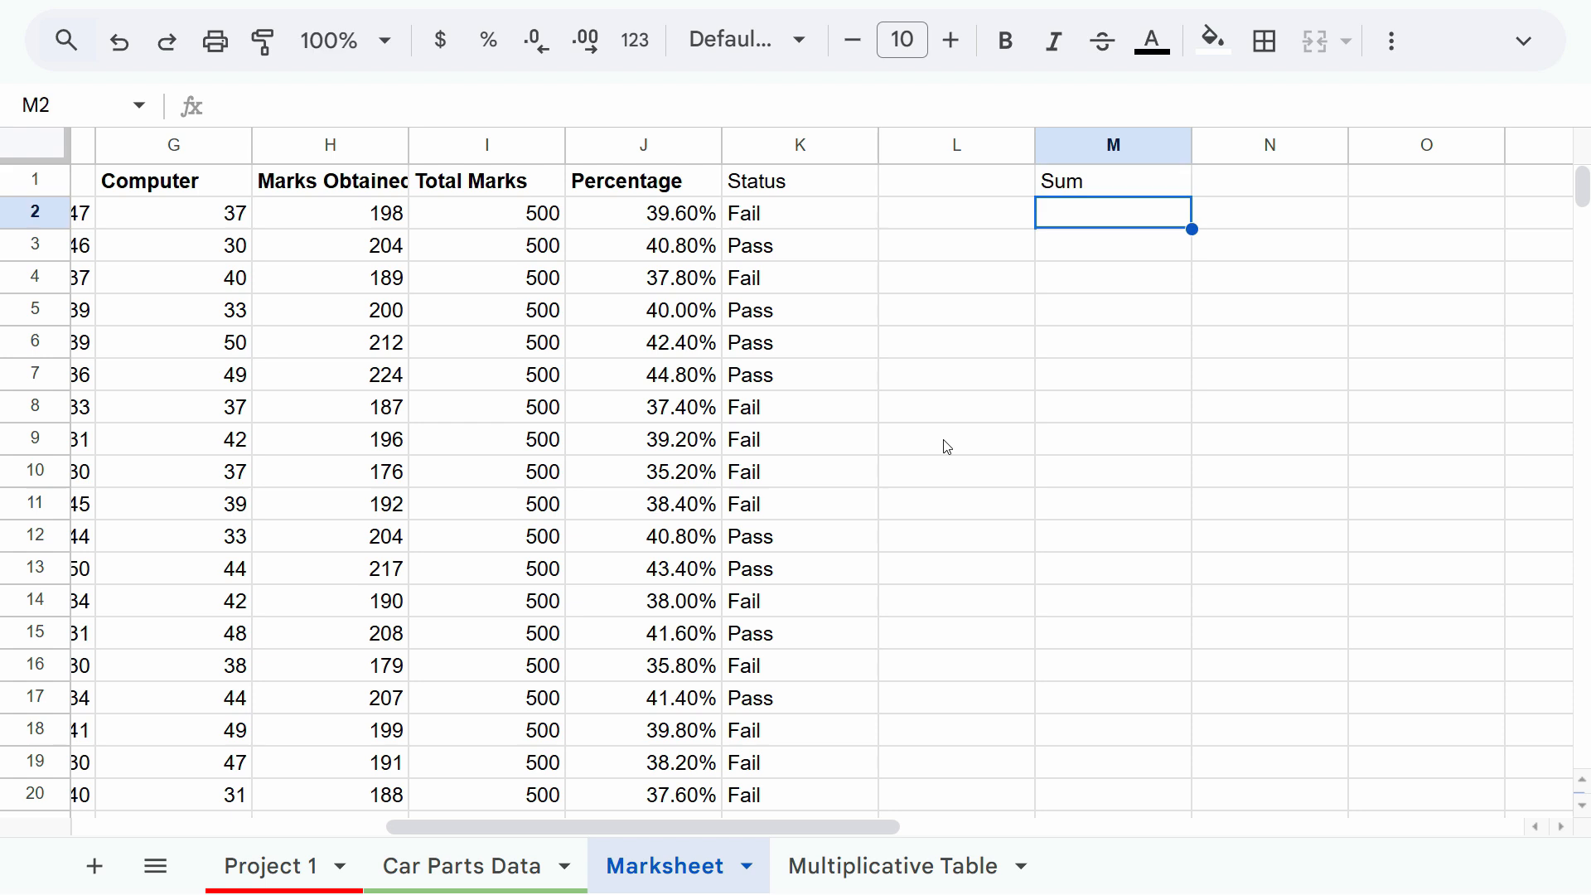
type("Count")
key("Return")
type("Coun")
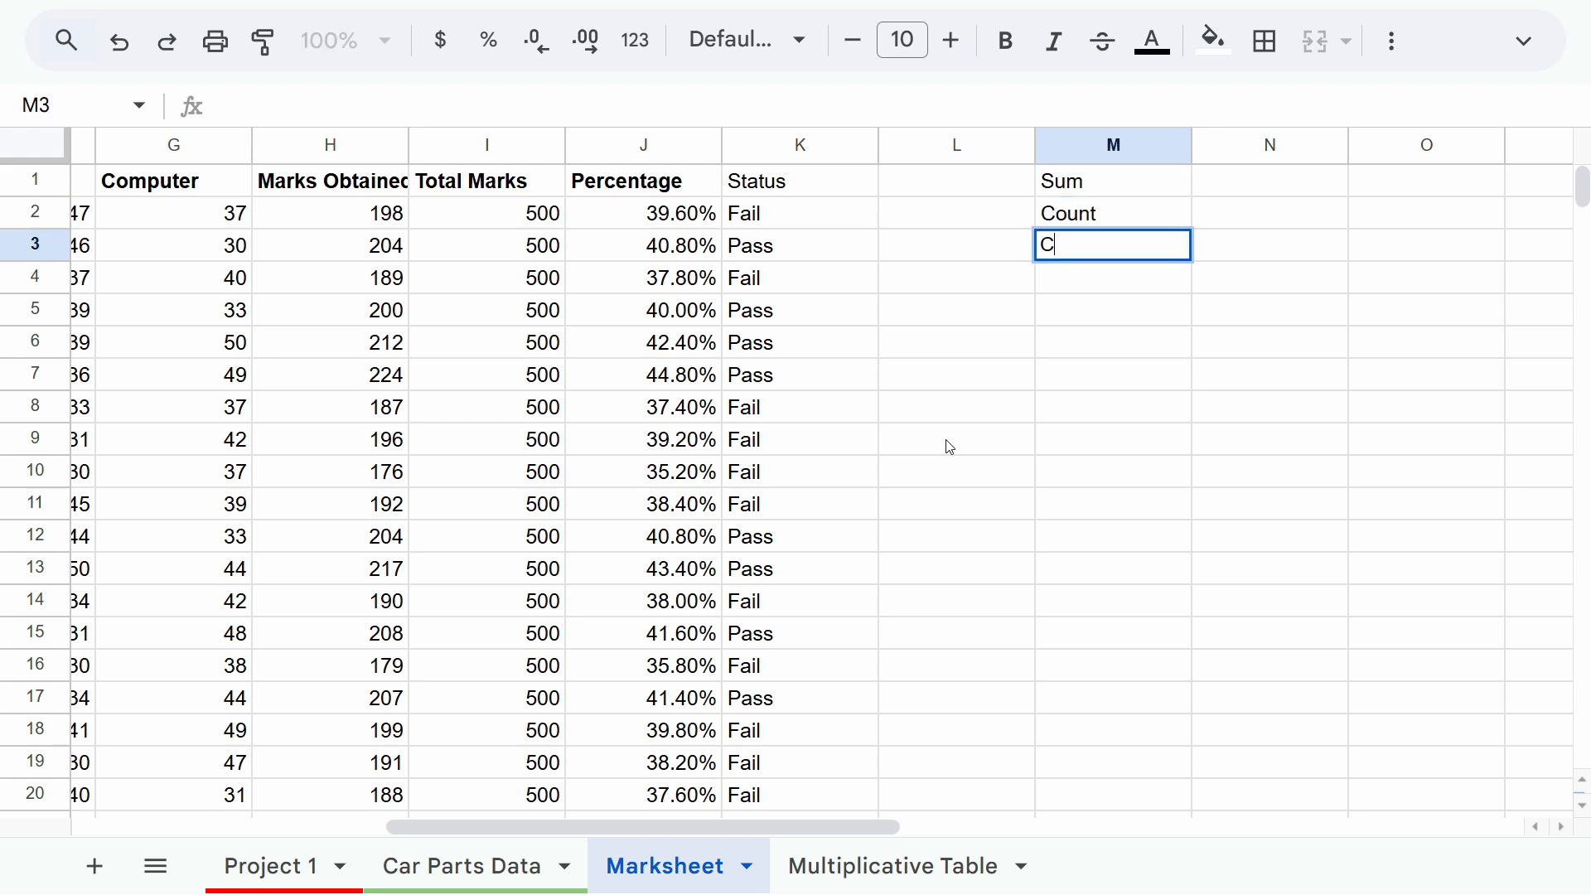
type("tA")
key("Return")
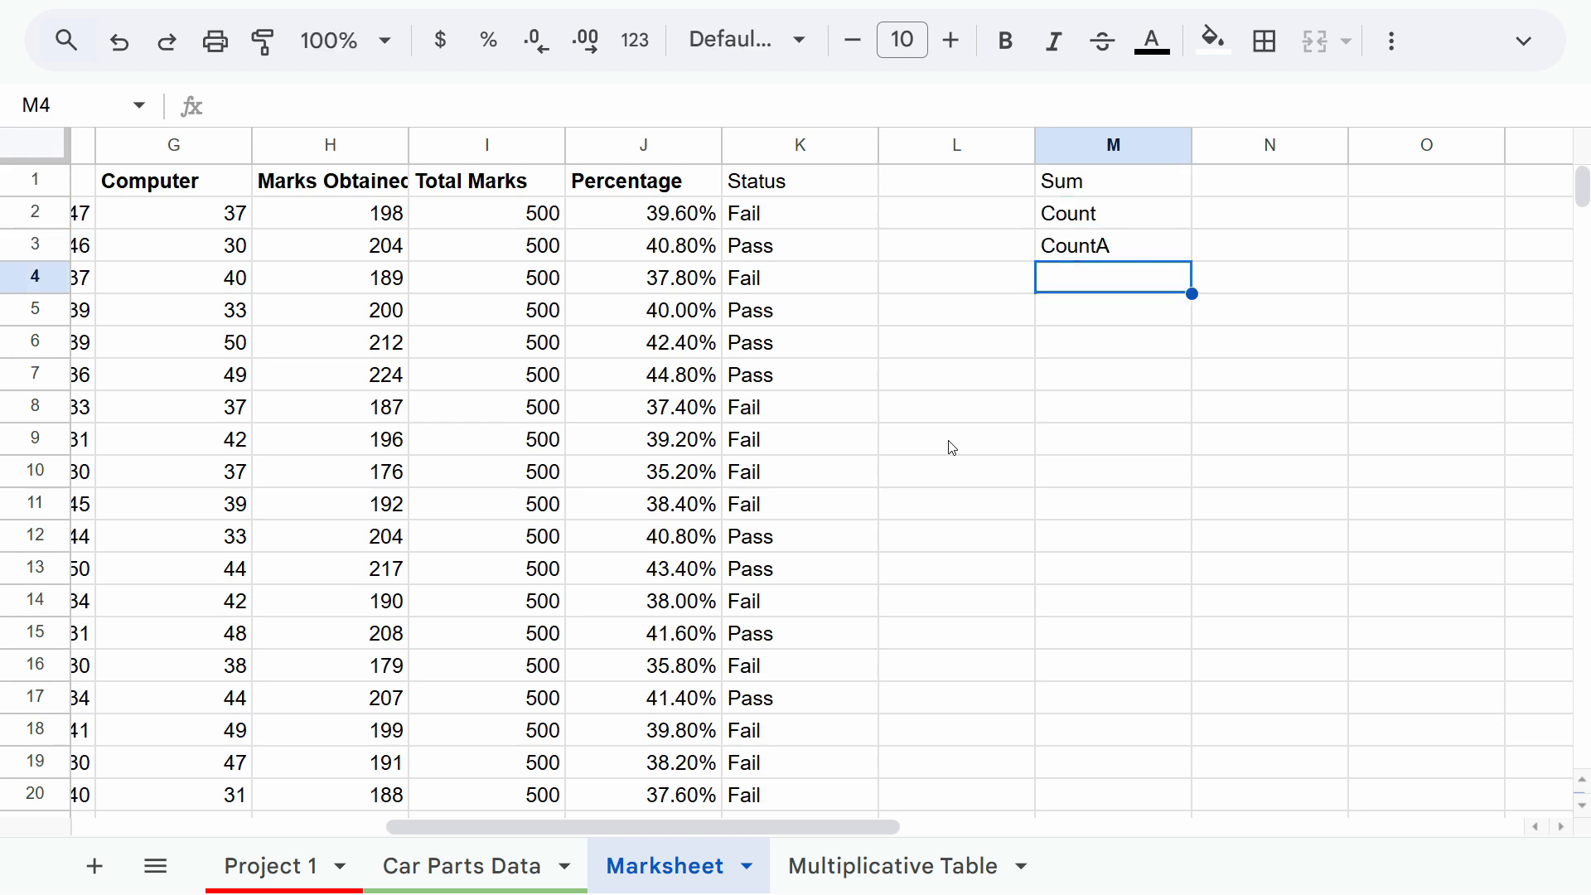
Add the labels Average, Max and Min in cells M4 to M6.
type("Average")
key("Return")
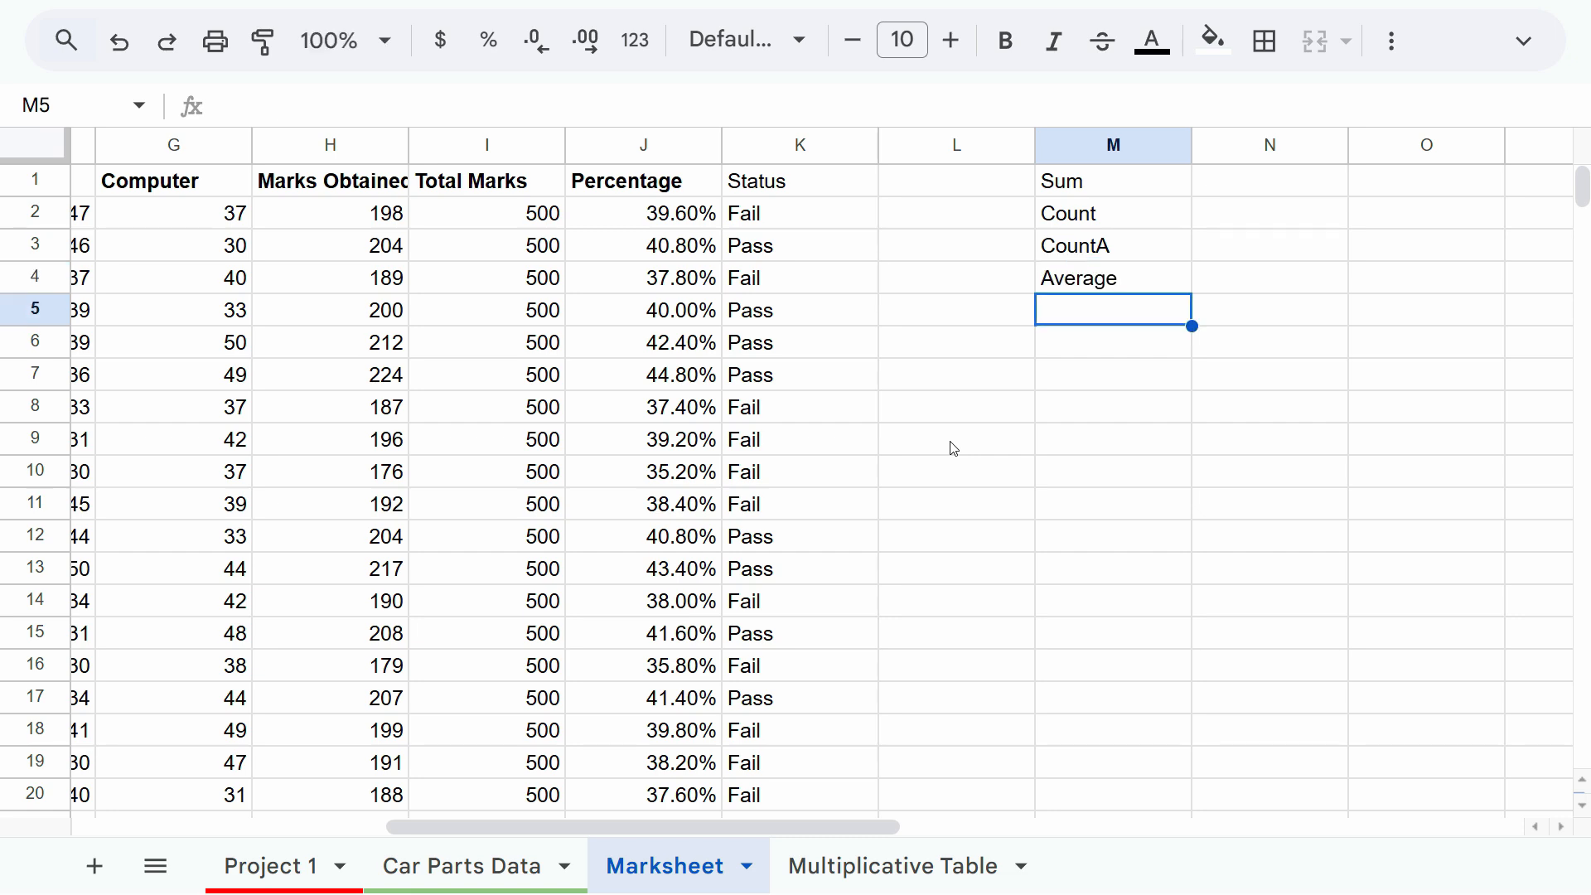
type("Max")
key("Return")
type("Min")
key("Return")
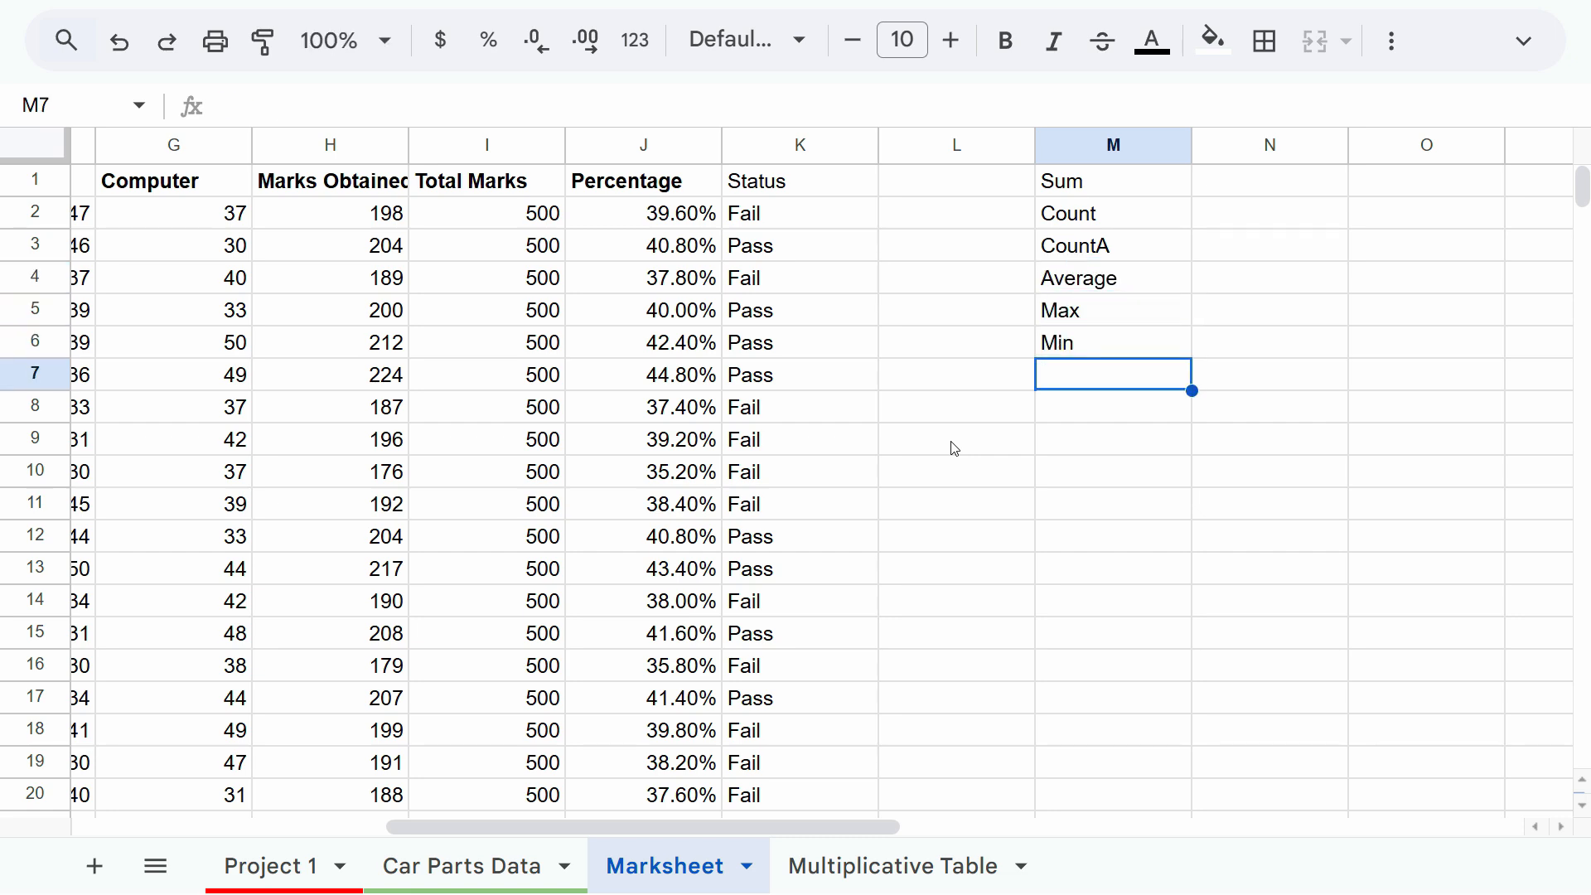
Total the first student's five subject marks in N1 with =SUM(C2:G2), without accepting the suggested autofill.
key("Right")
key("ctrl+Up")
left_click_drag(778, 828, 733, 825)
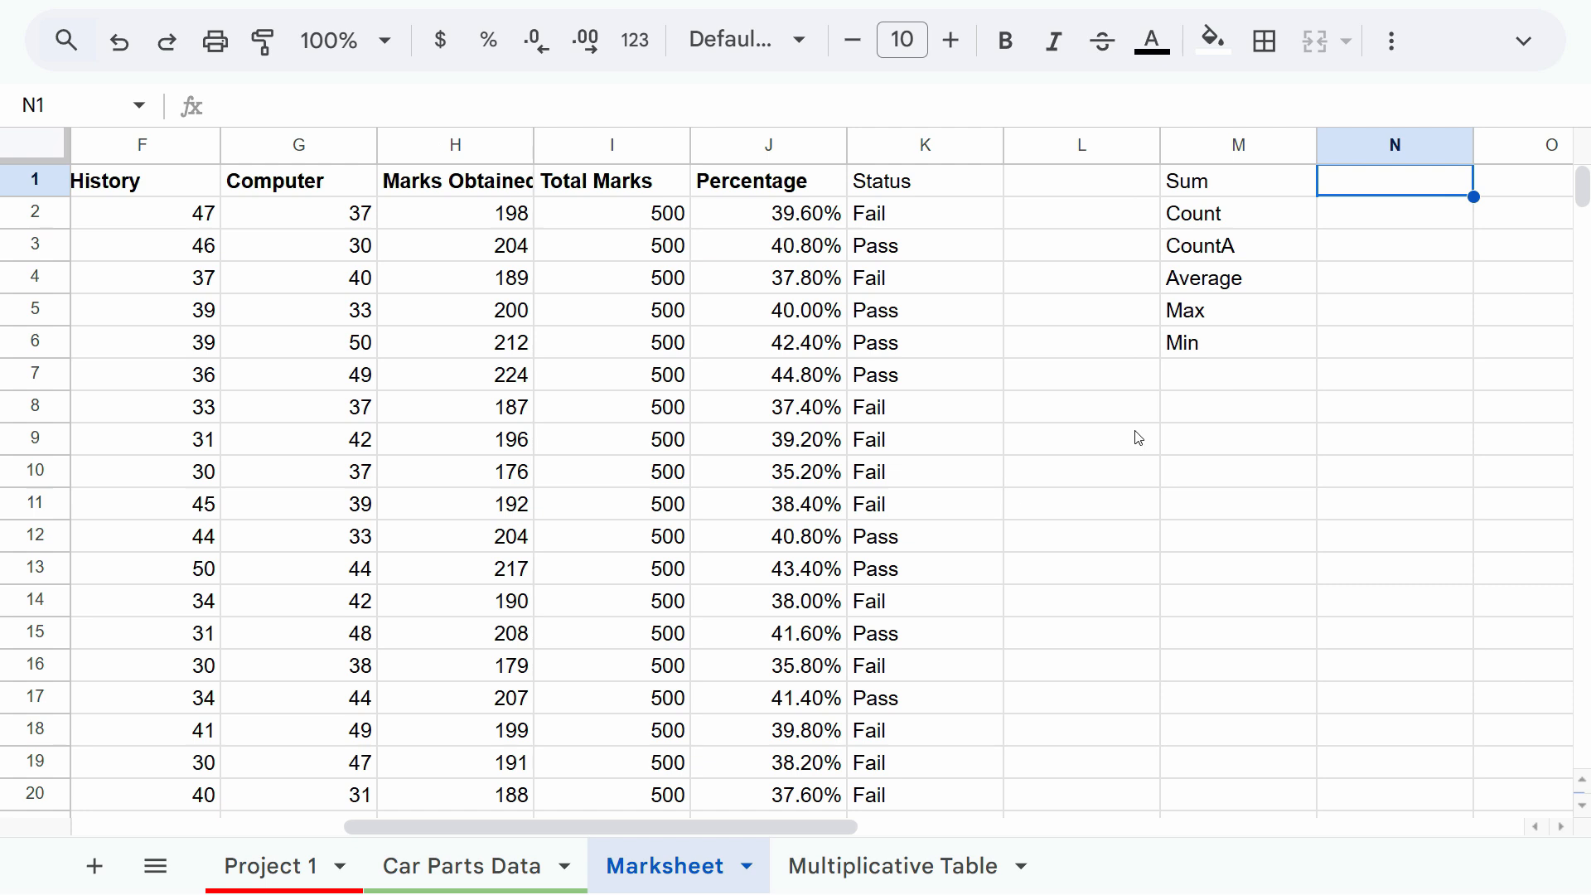
type("=")
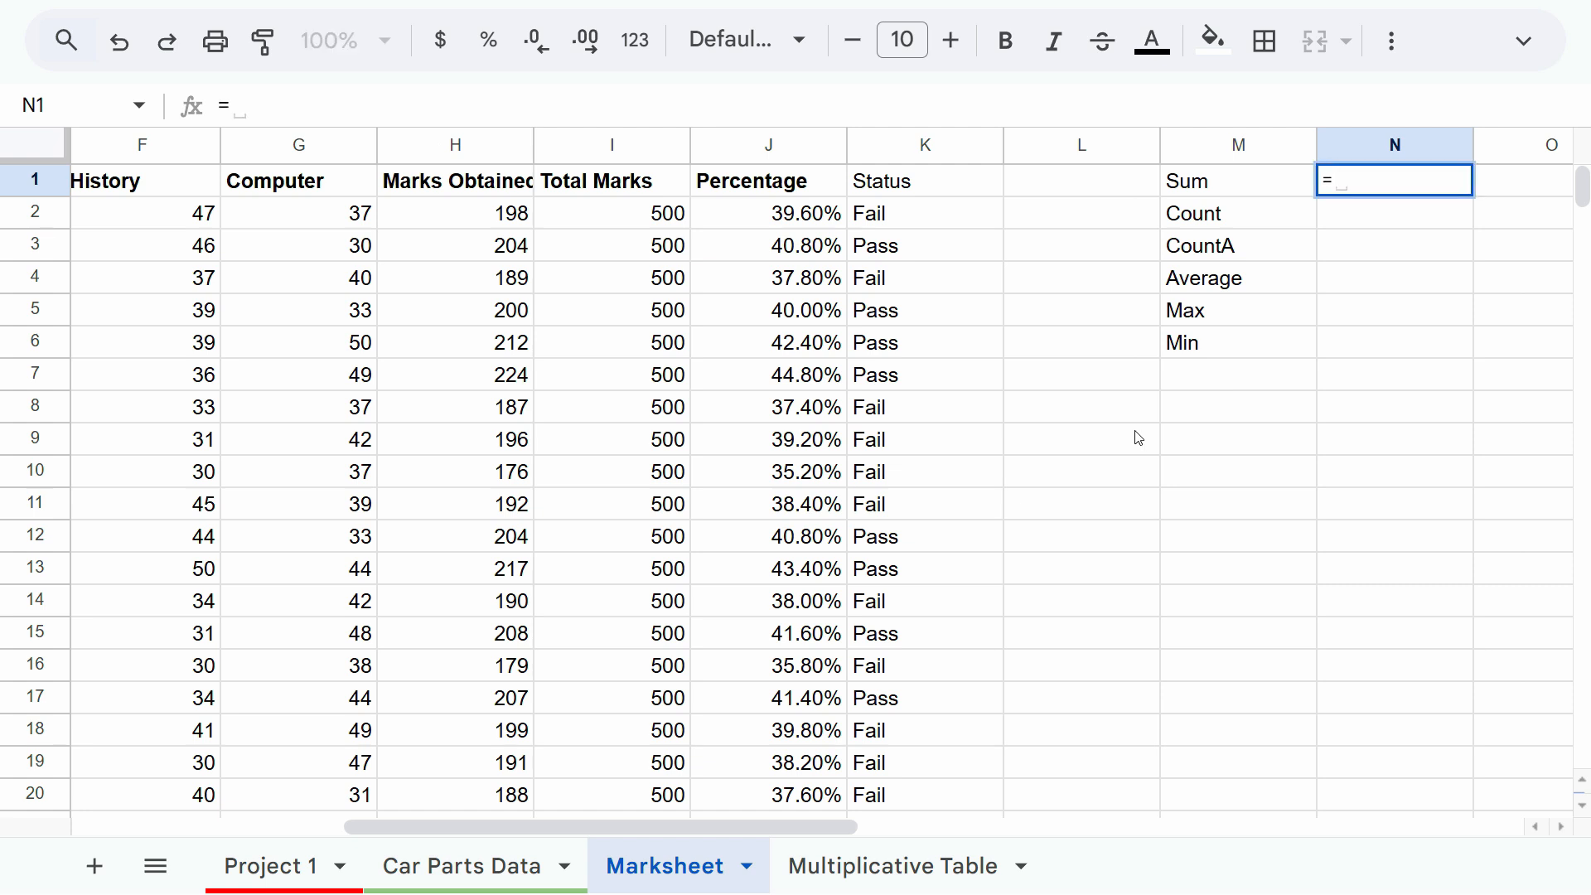
type("sum")
key("Tab")
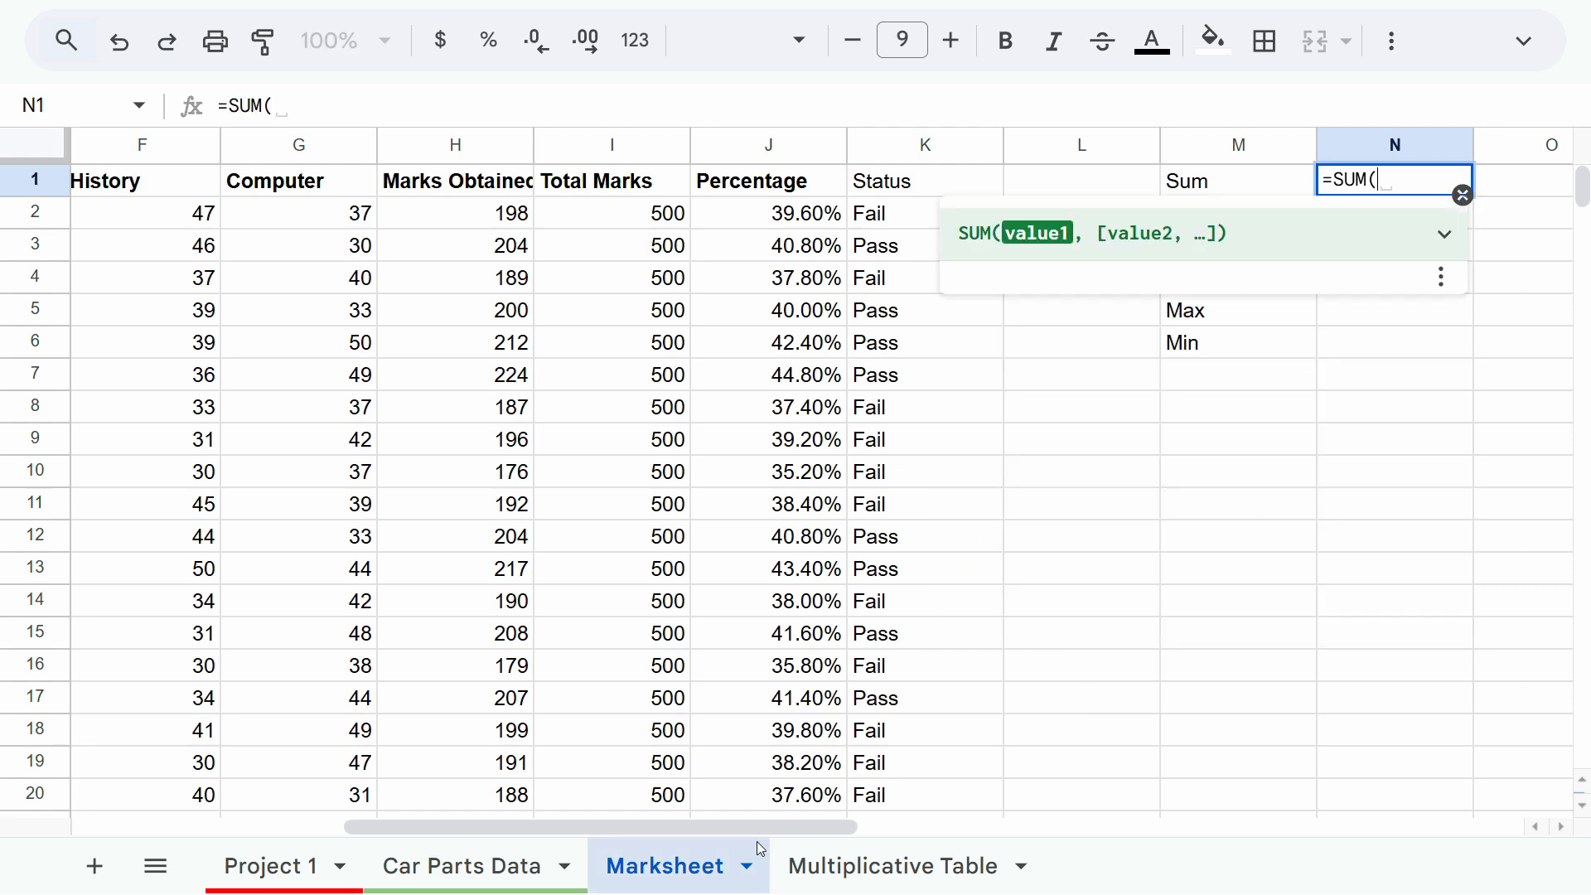
left_click_drag(739, 827, 478, 814)
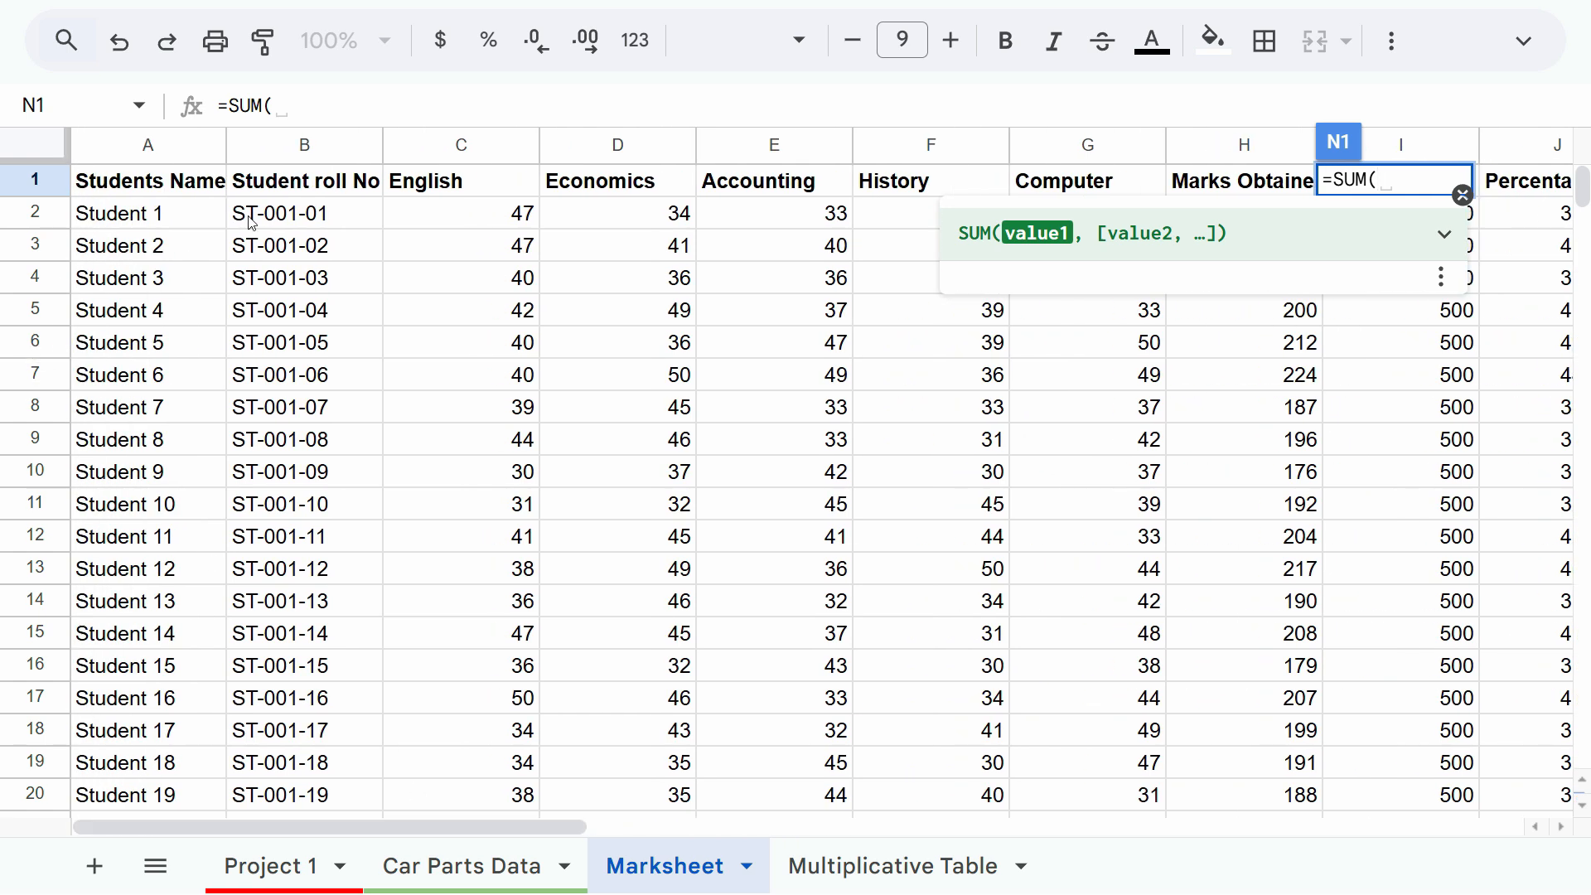
left_click_drag(426, 217, 1114, 219)
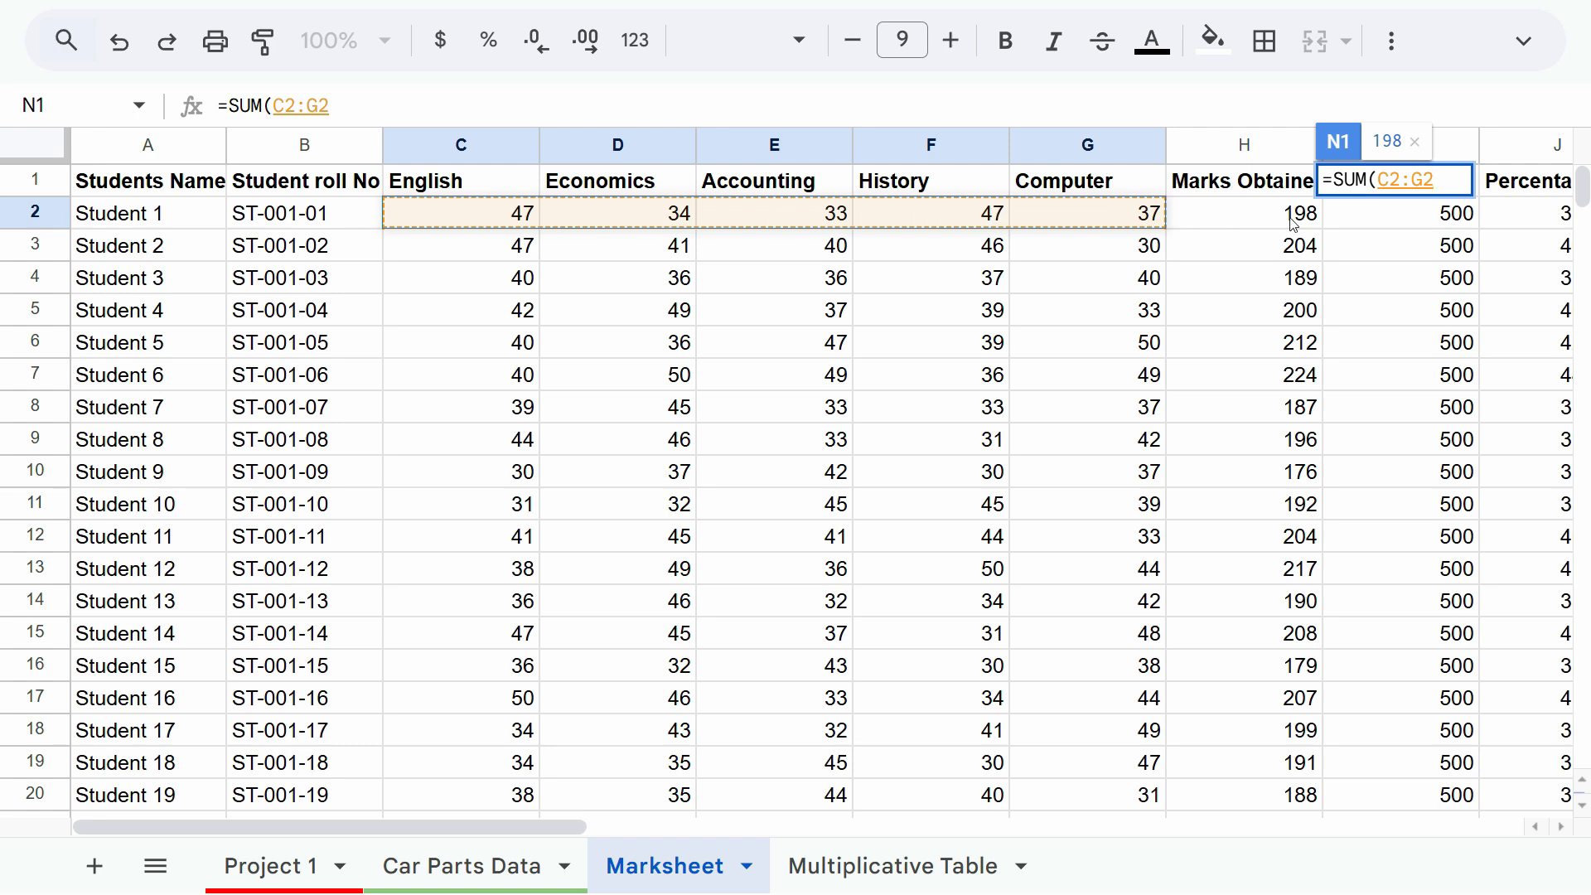
key("Return")
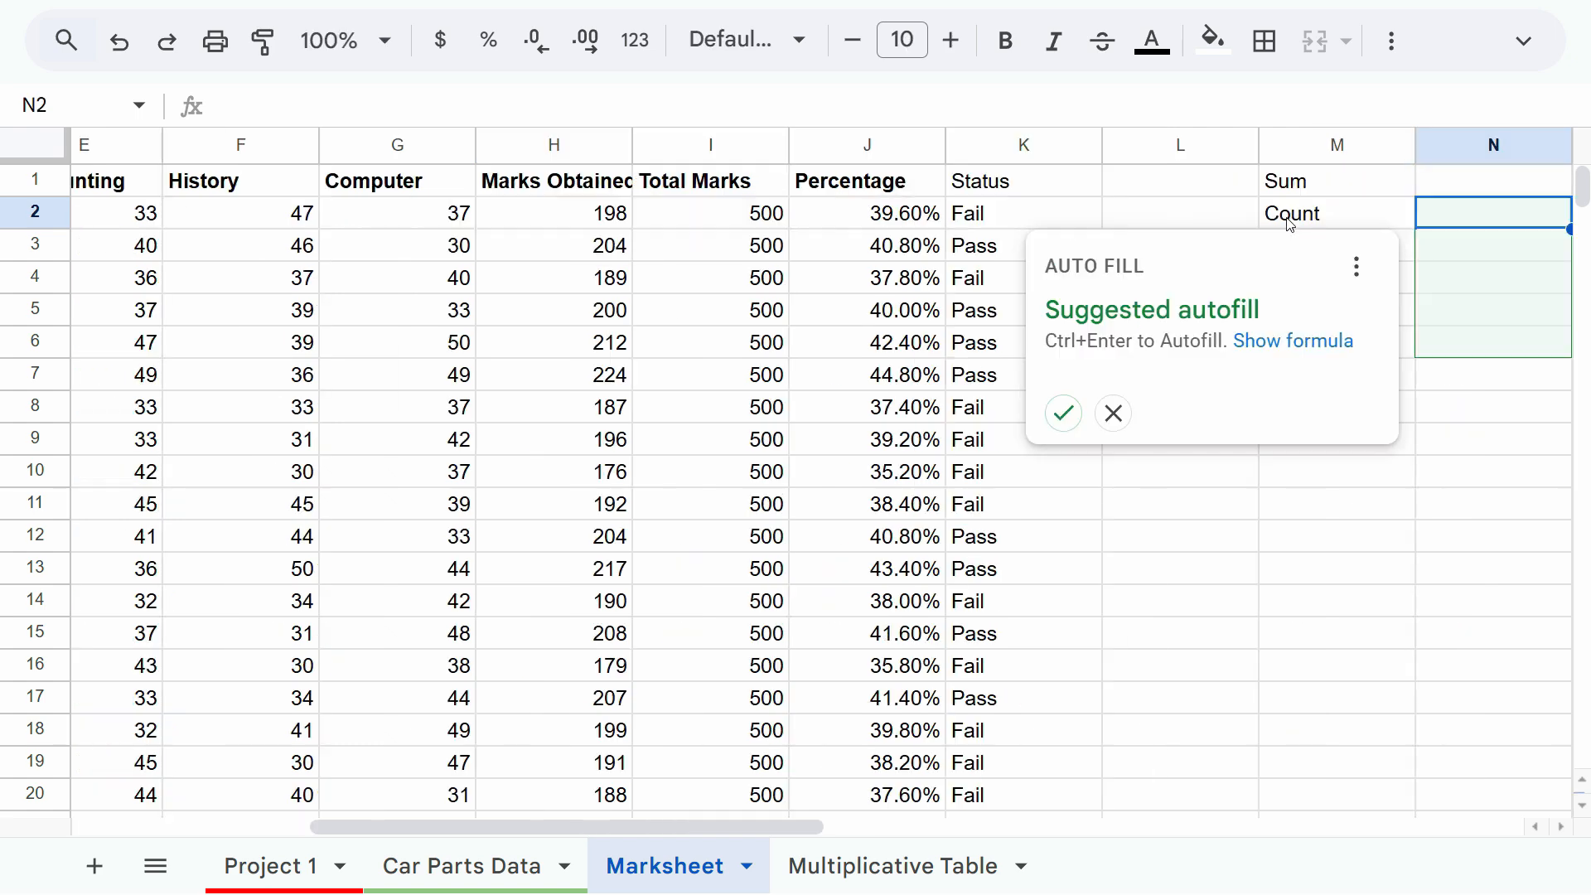
left_click(1469, 406)
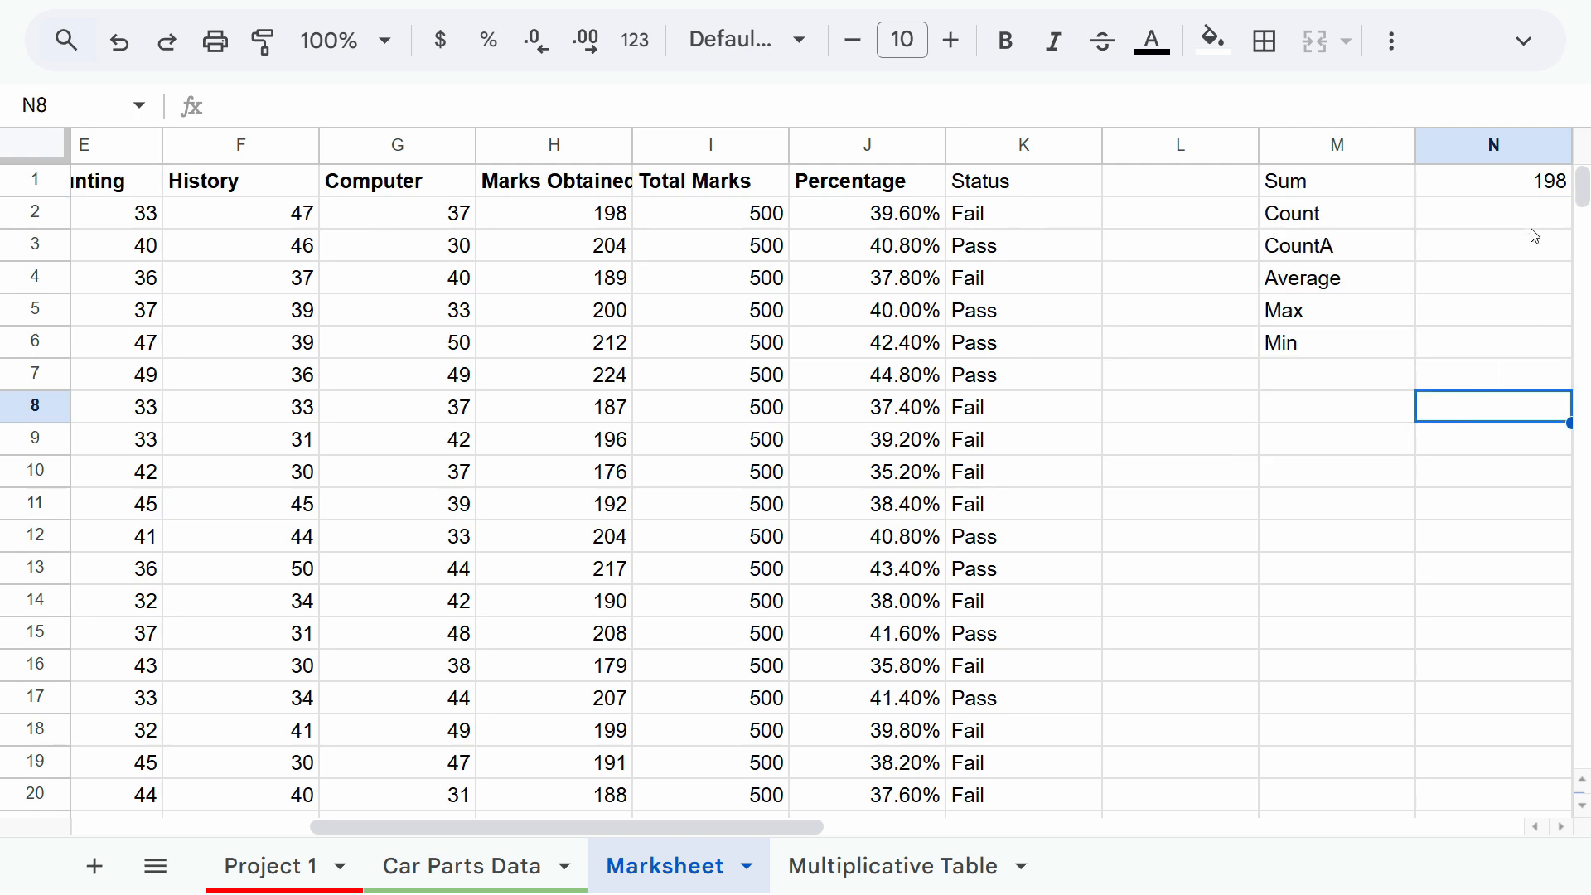
Replace the formula in N1 with =SUM(H:H) to total the whole Marks Obtained column.
left_click(1547, 191)
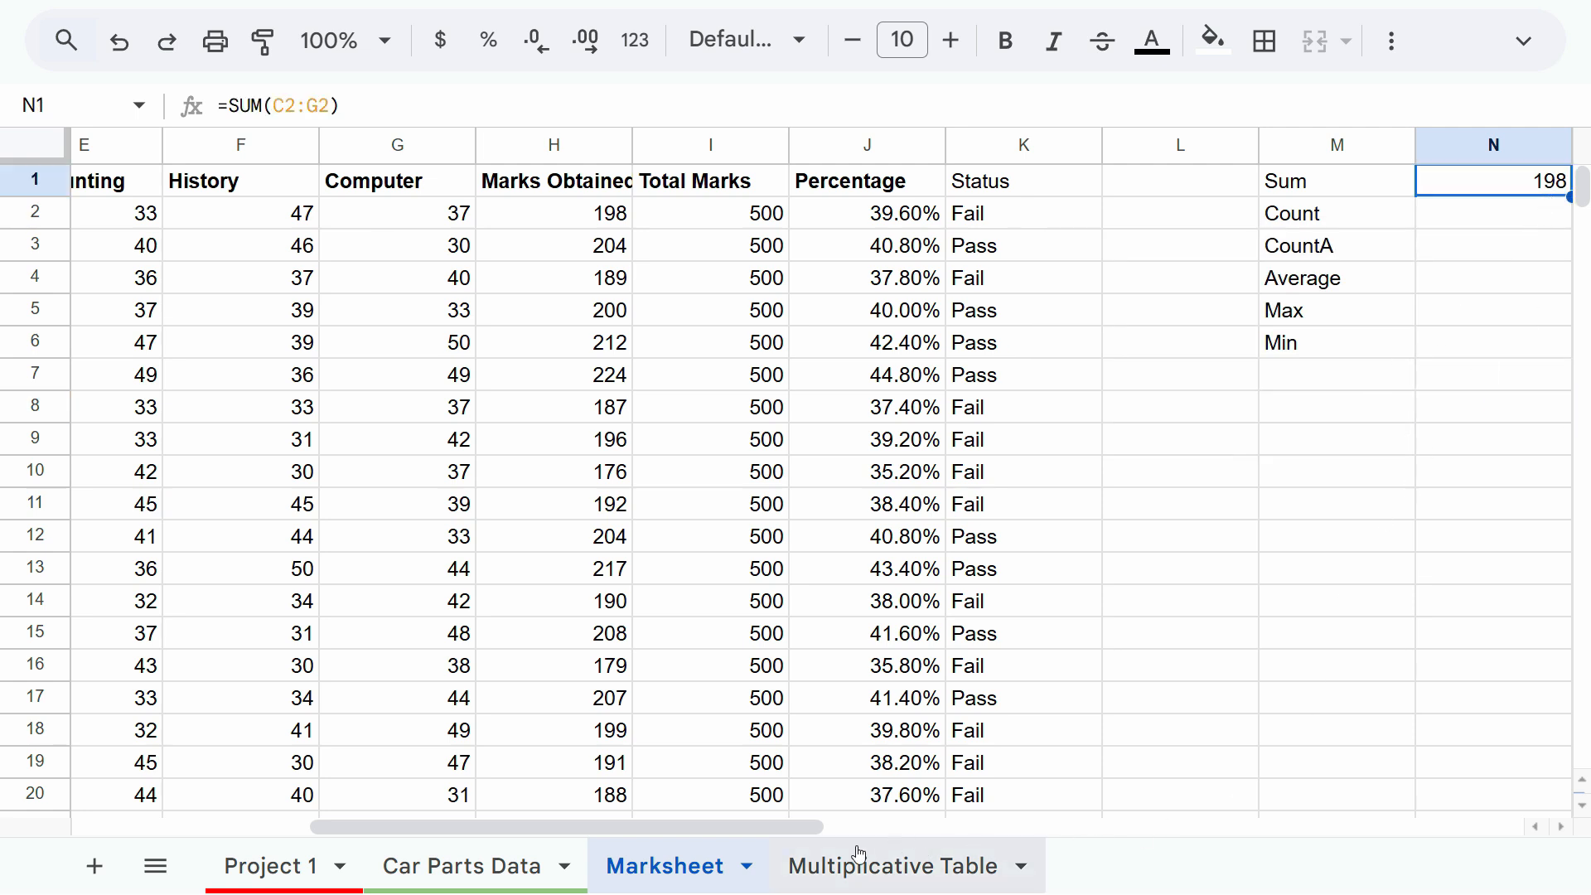
left_click_drag(773, 828, 831, 829)
type("=")
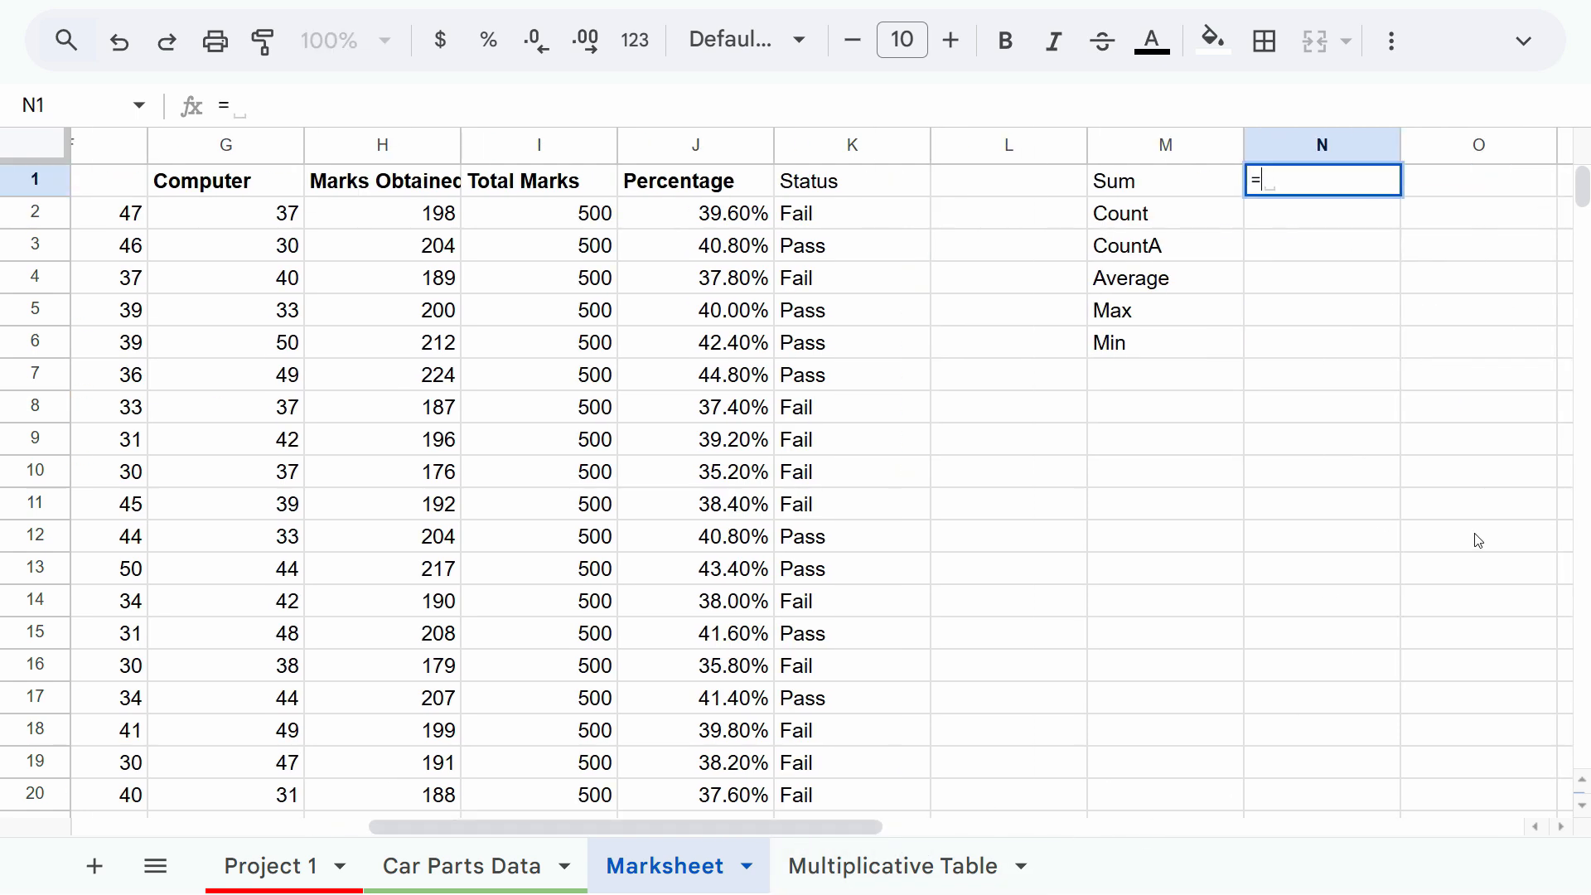
key("Escape")
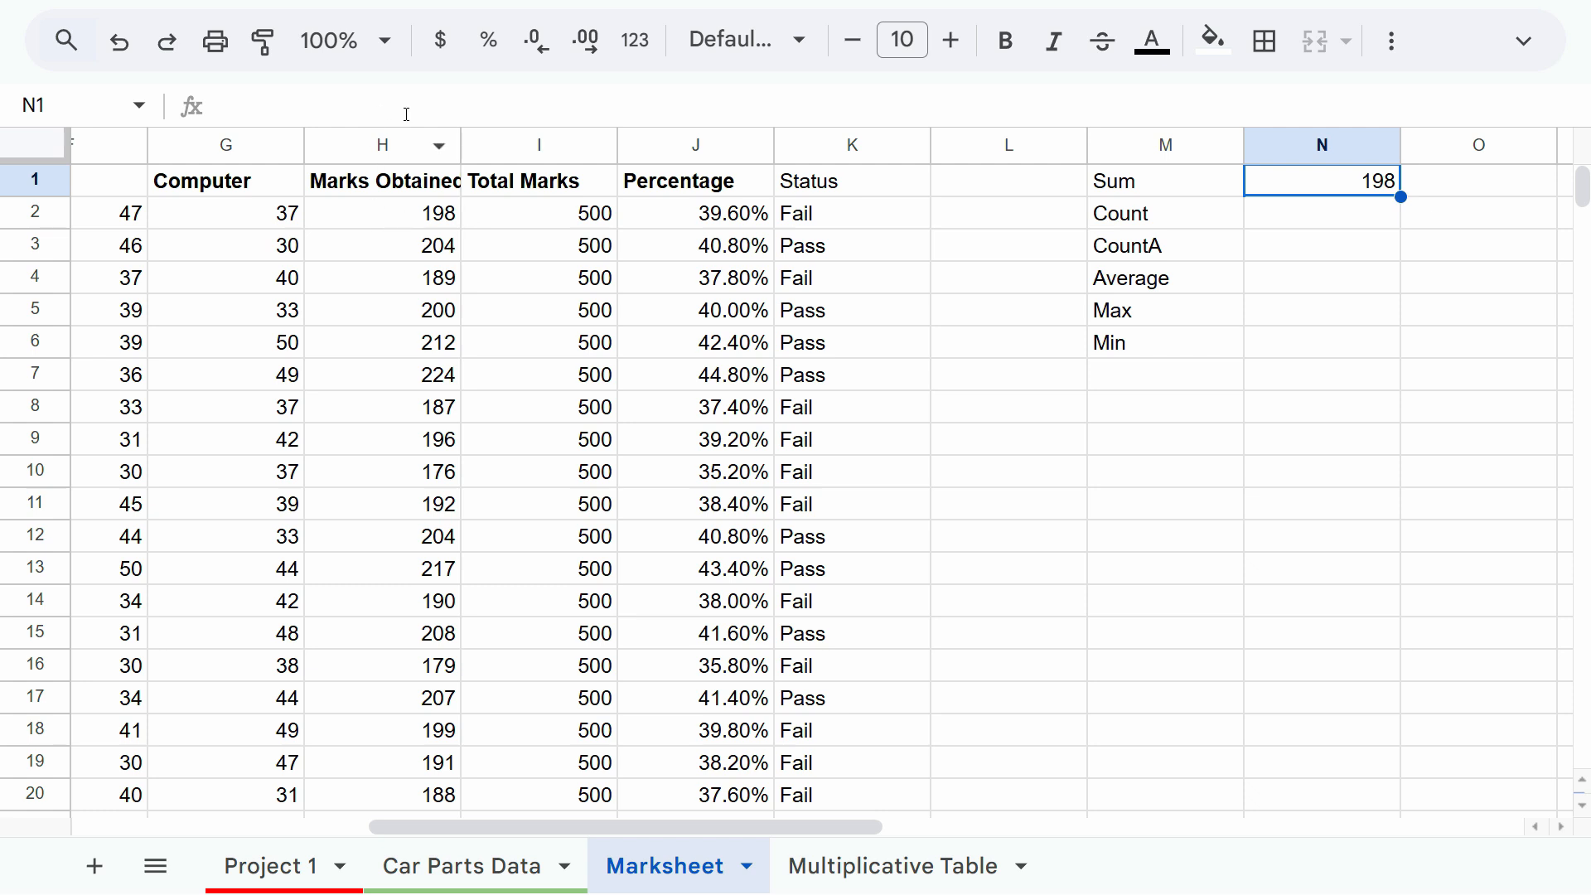
type("=sum")
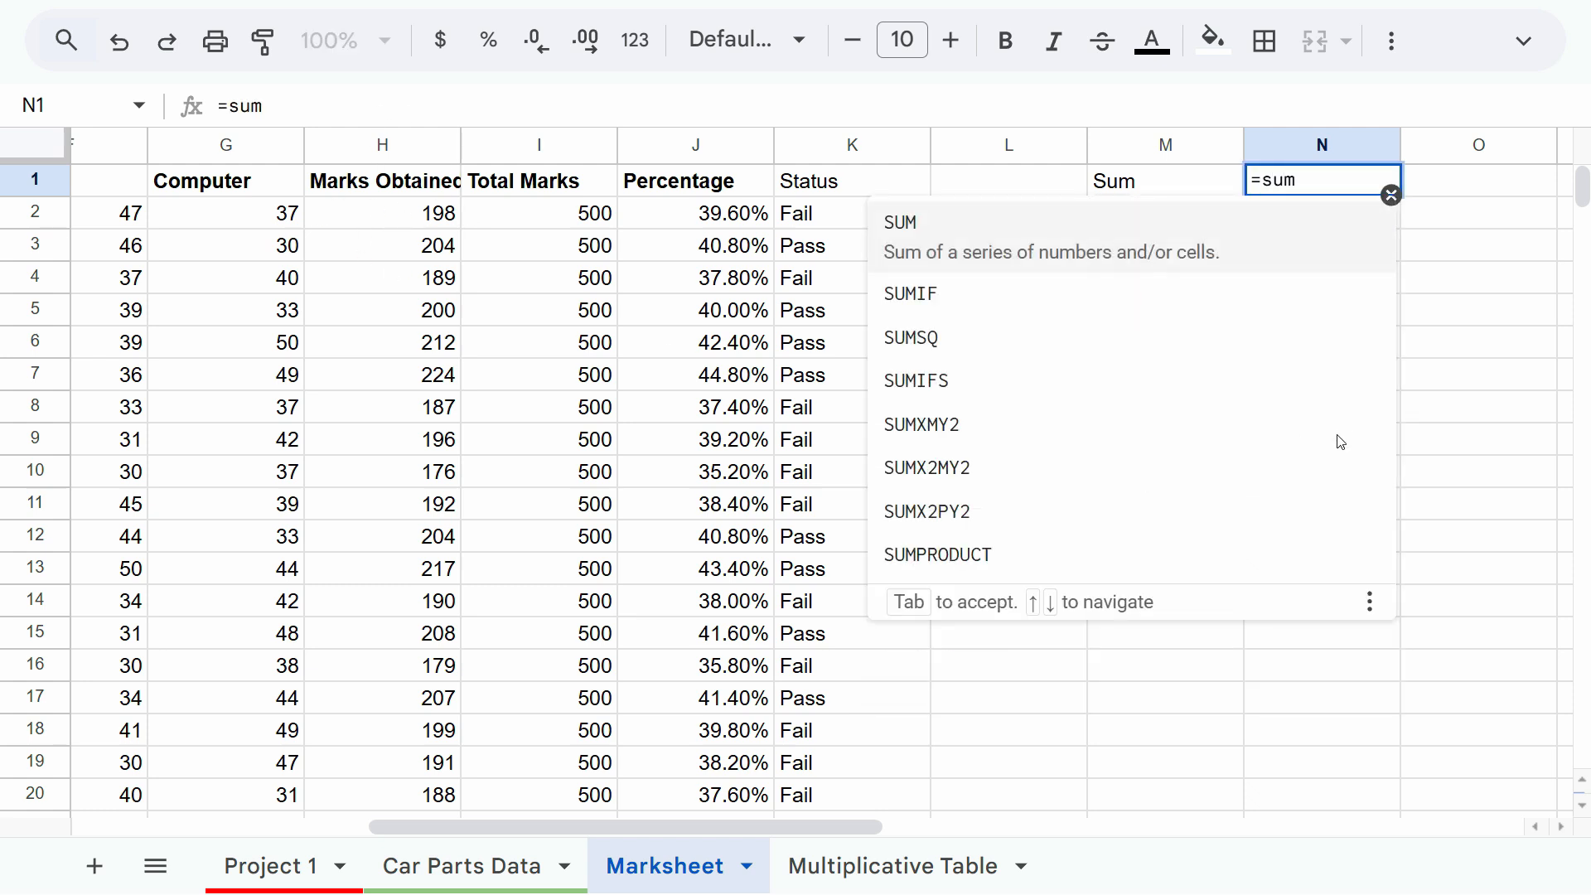
key("Tab")
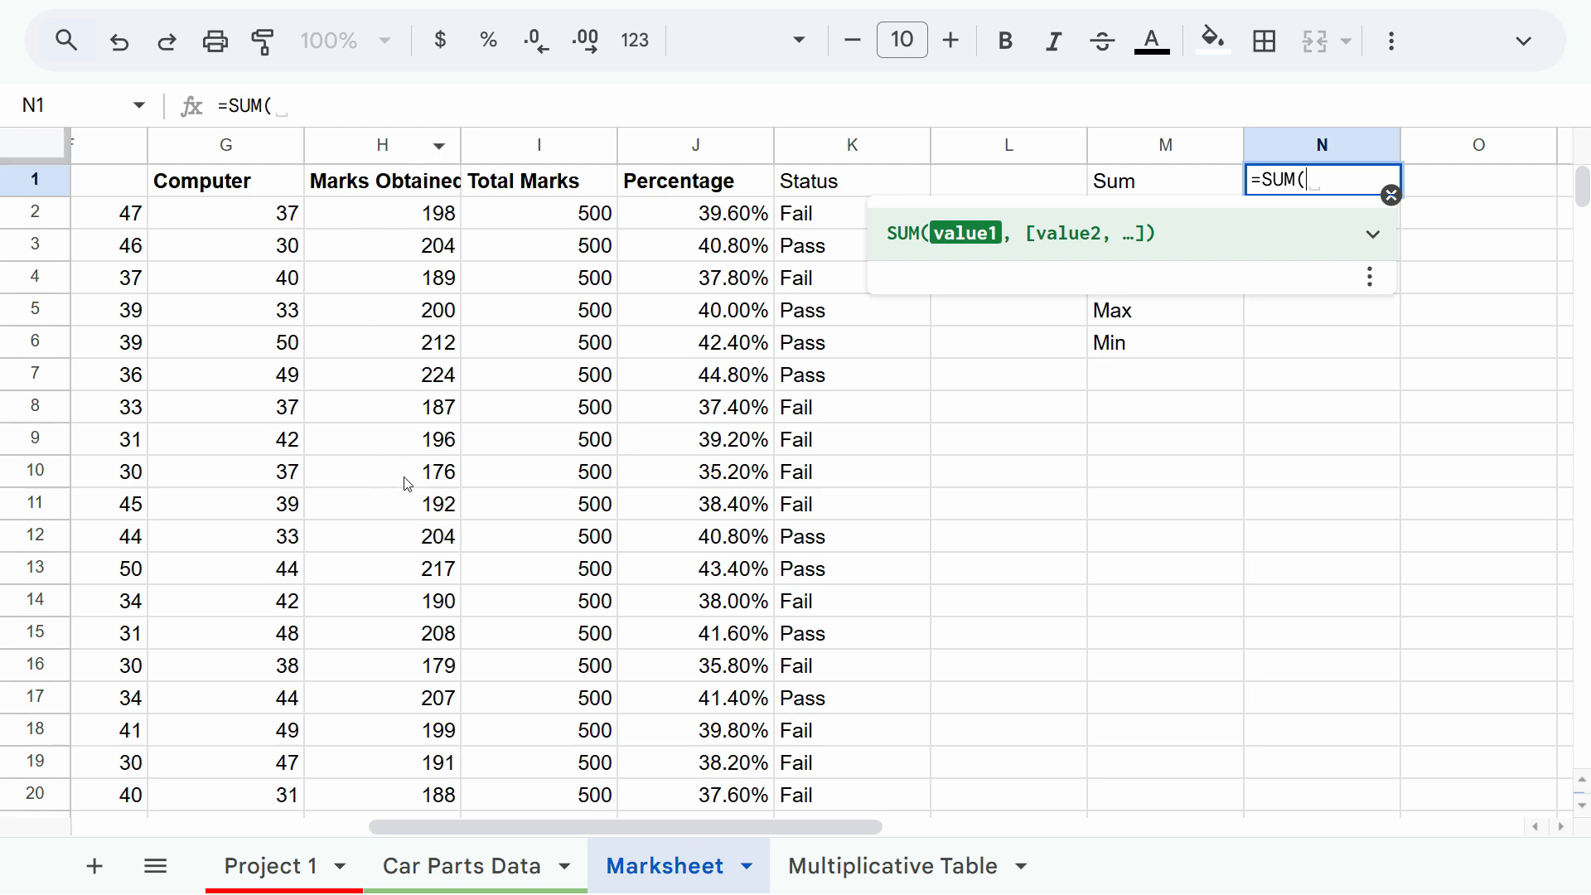
left_click(360, 155)
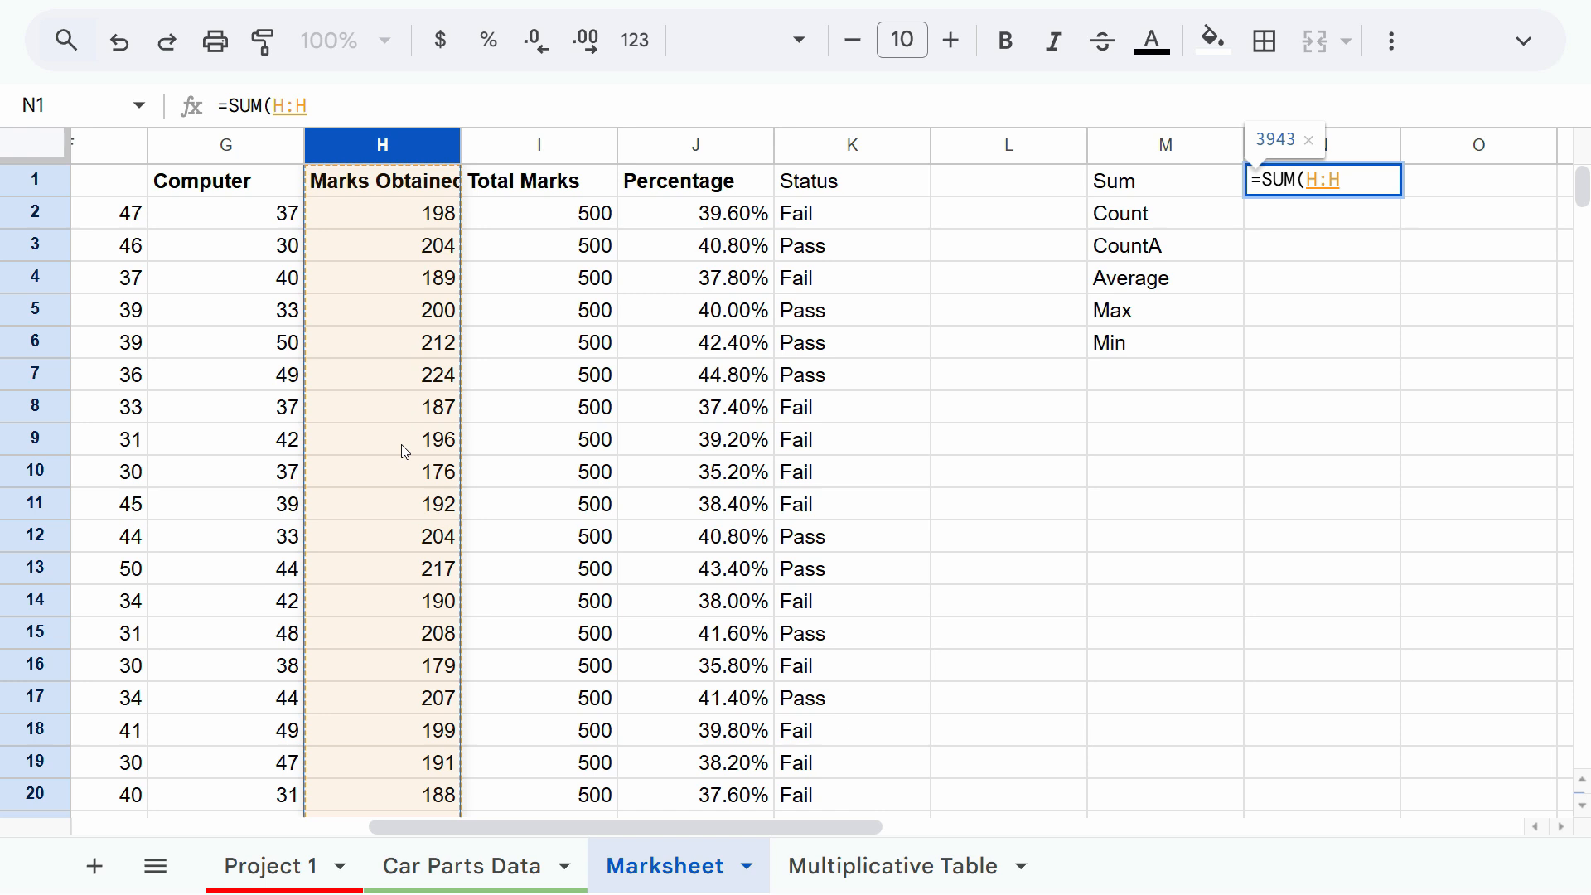
key("Return")
key("Up")
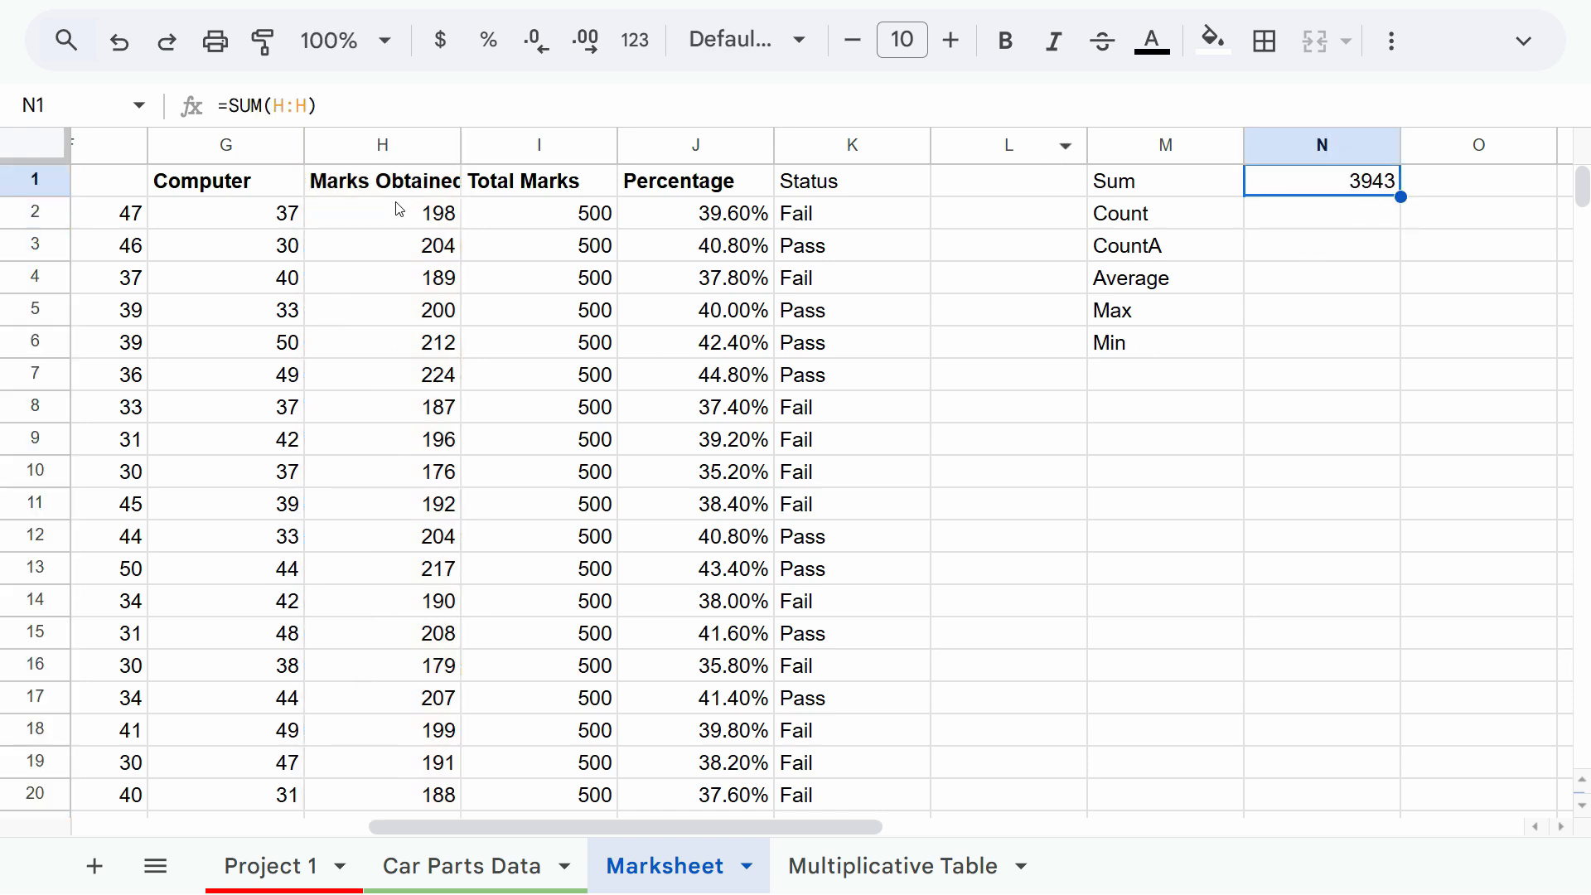
Check the quick sum of H2:H21, enter the test value 5000 in H23 and check the total in N1.
left_click_drag(399, 209, 453, 379)
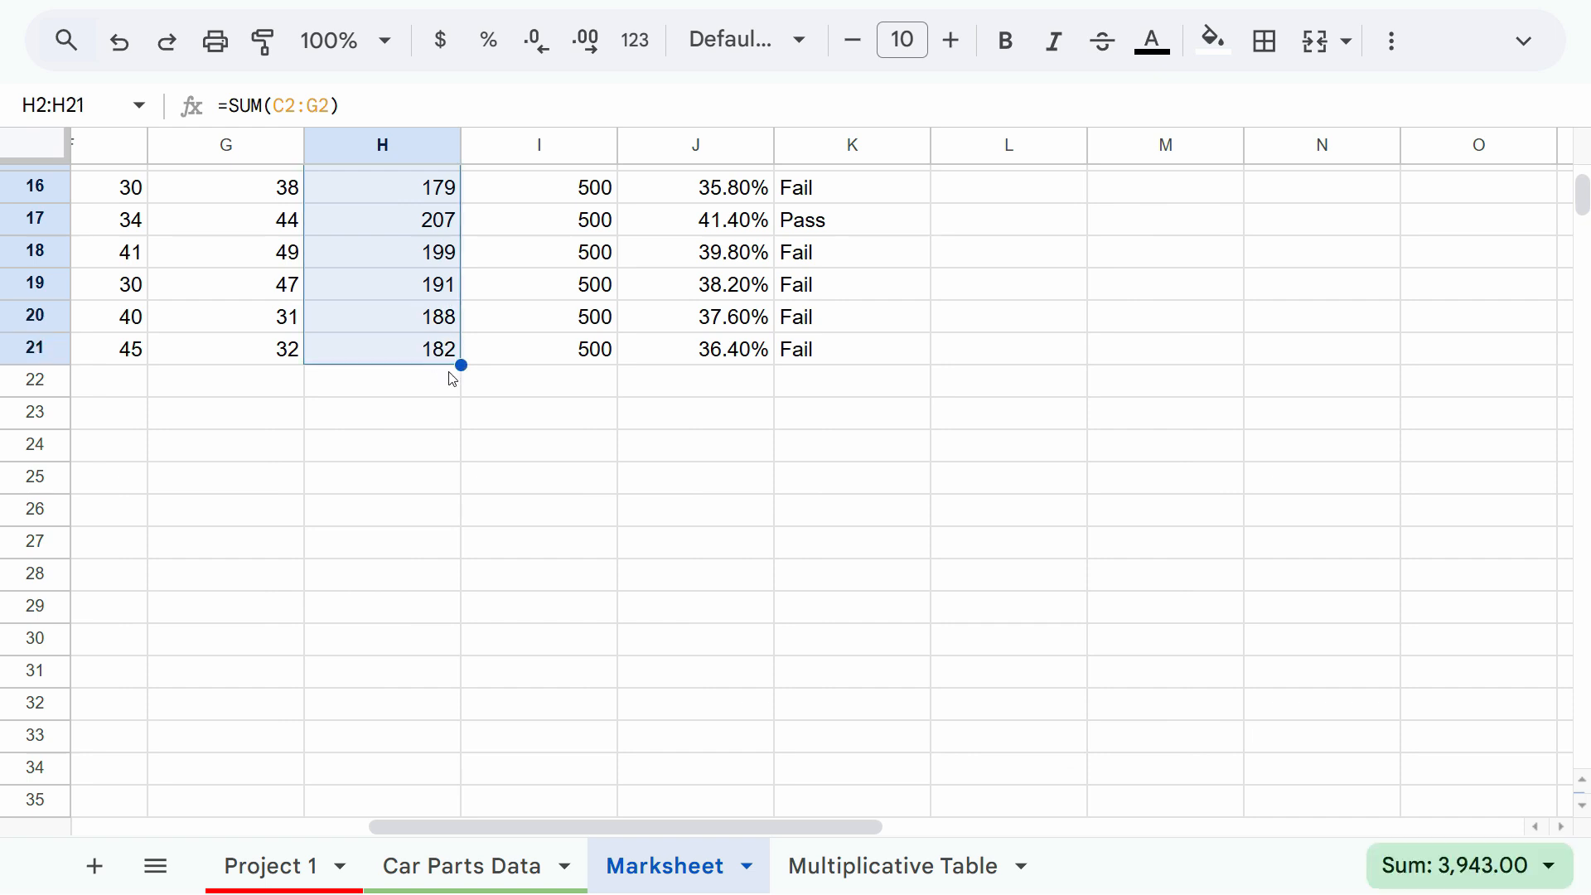
left_click(416, 410)
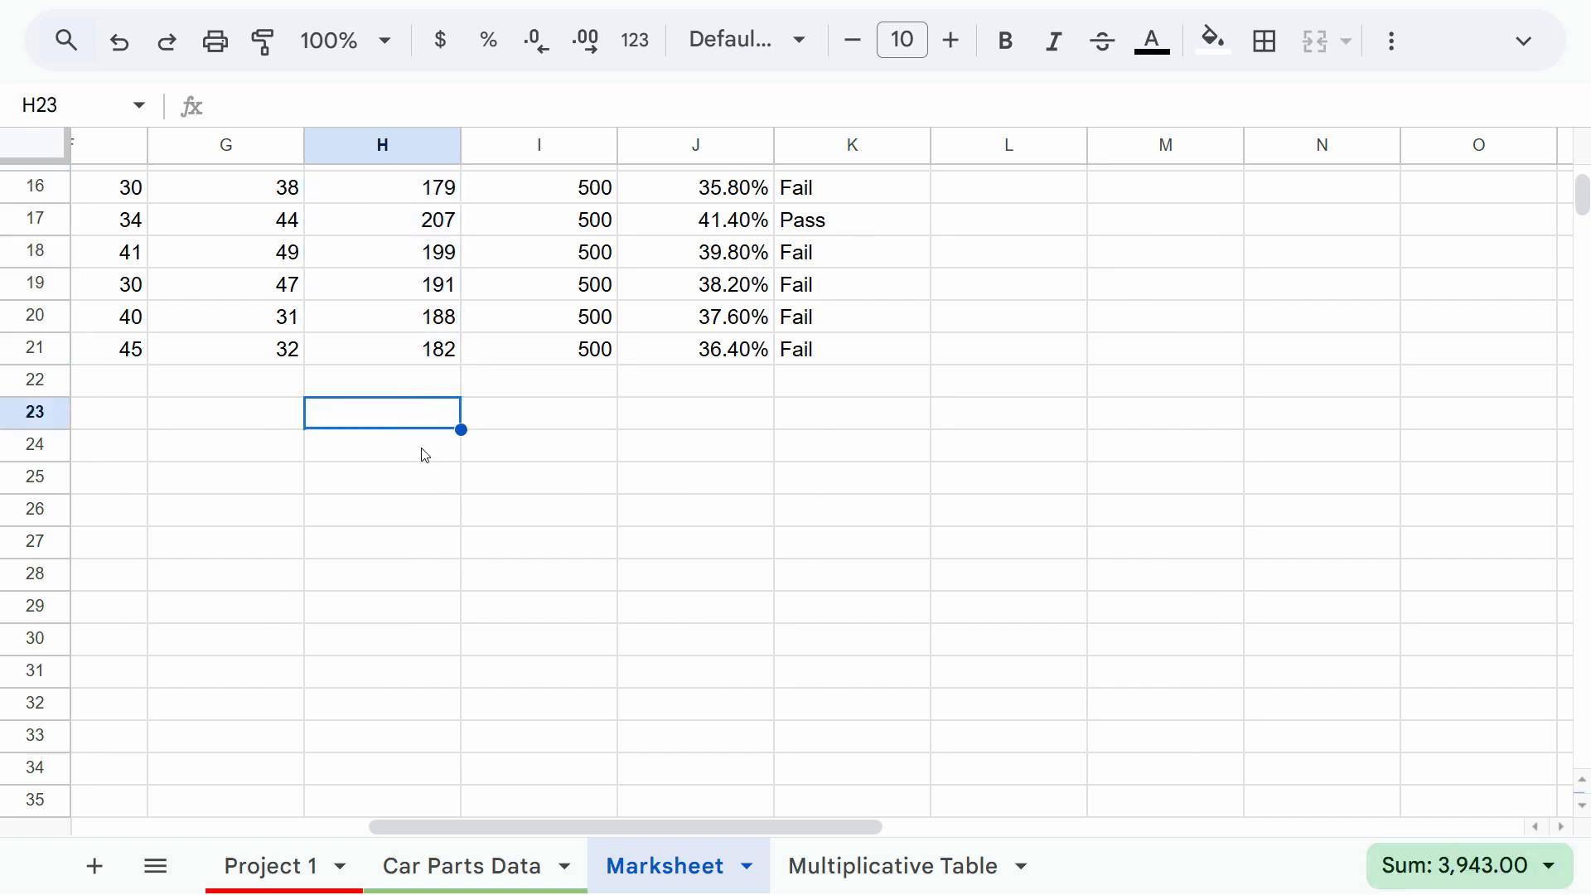
type("50")
key("Return")
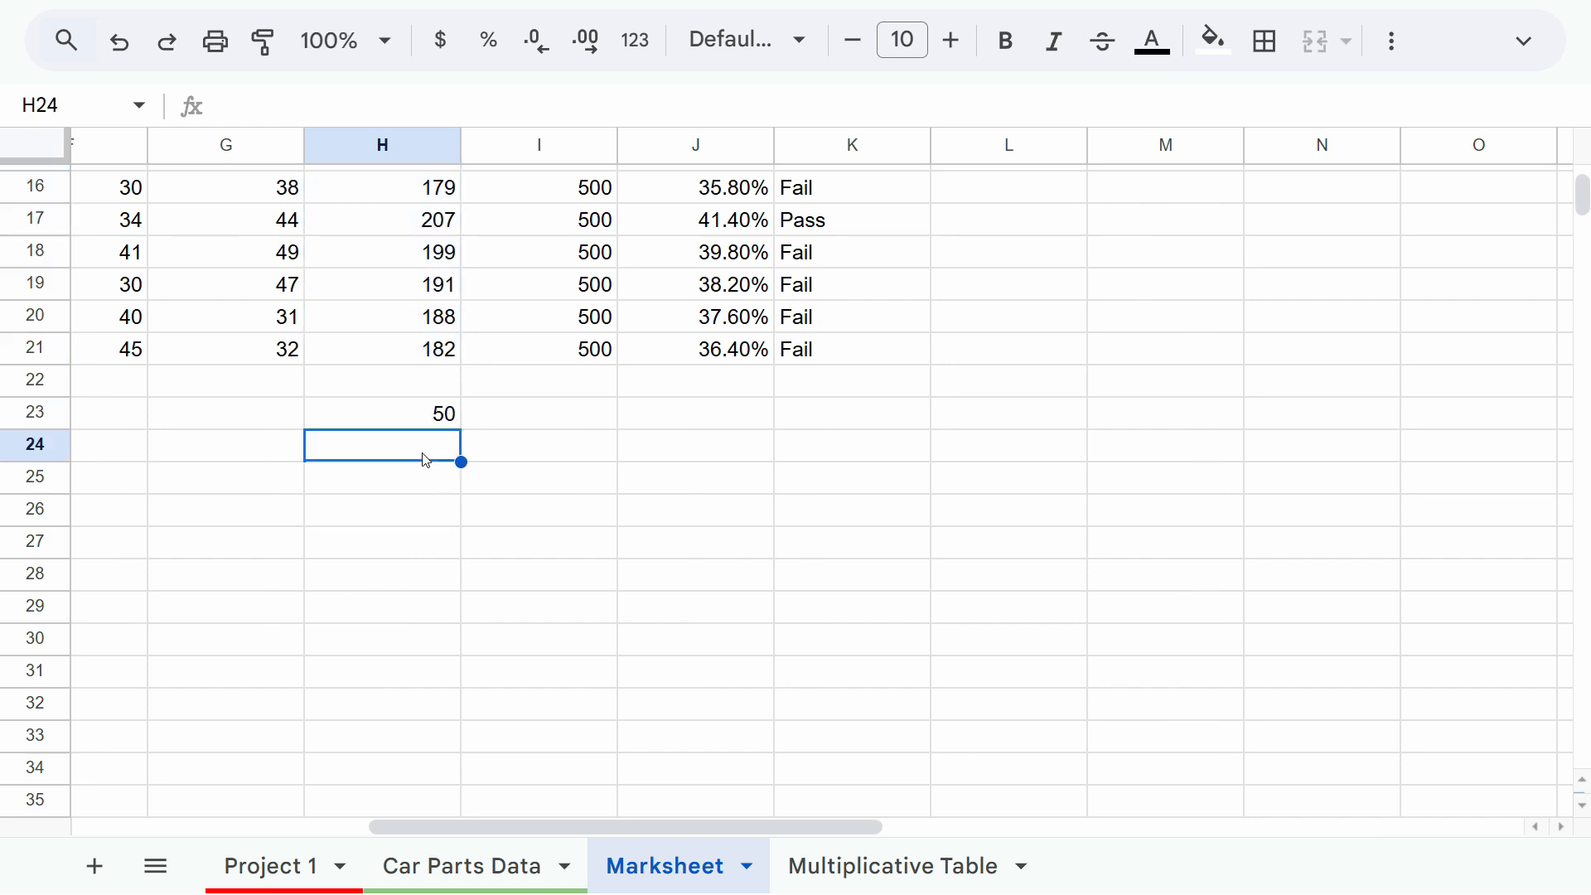
key("Up")
type("5000")
key("Return")
scroll(1177, 249, "up", 5)
left_click(1364, 186)
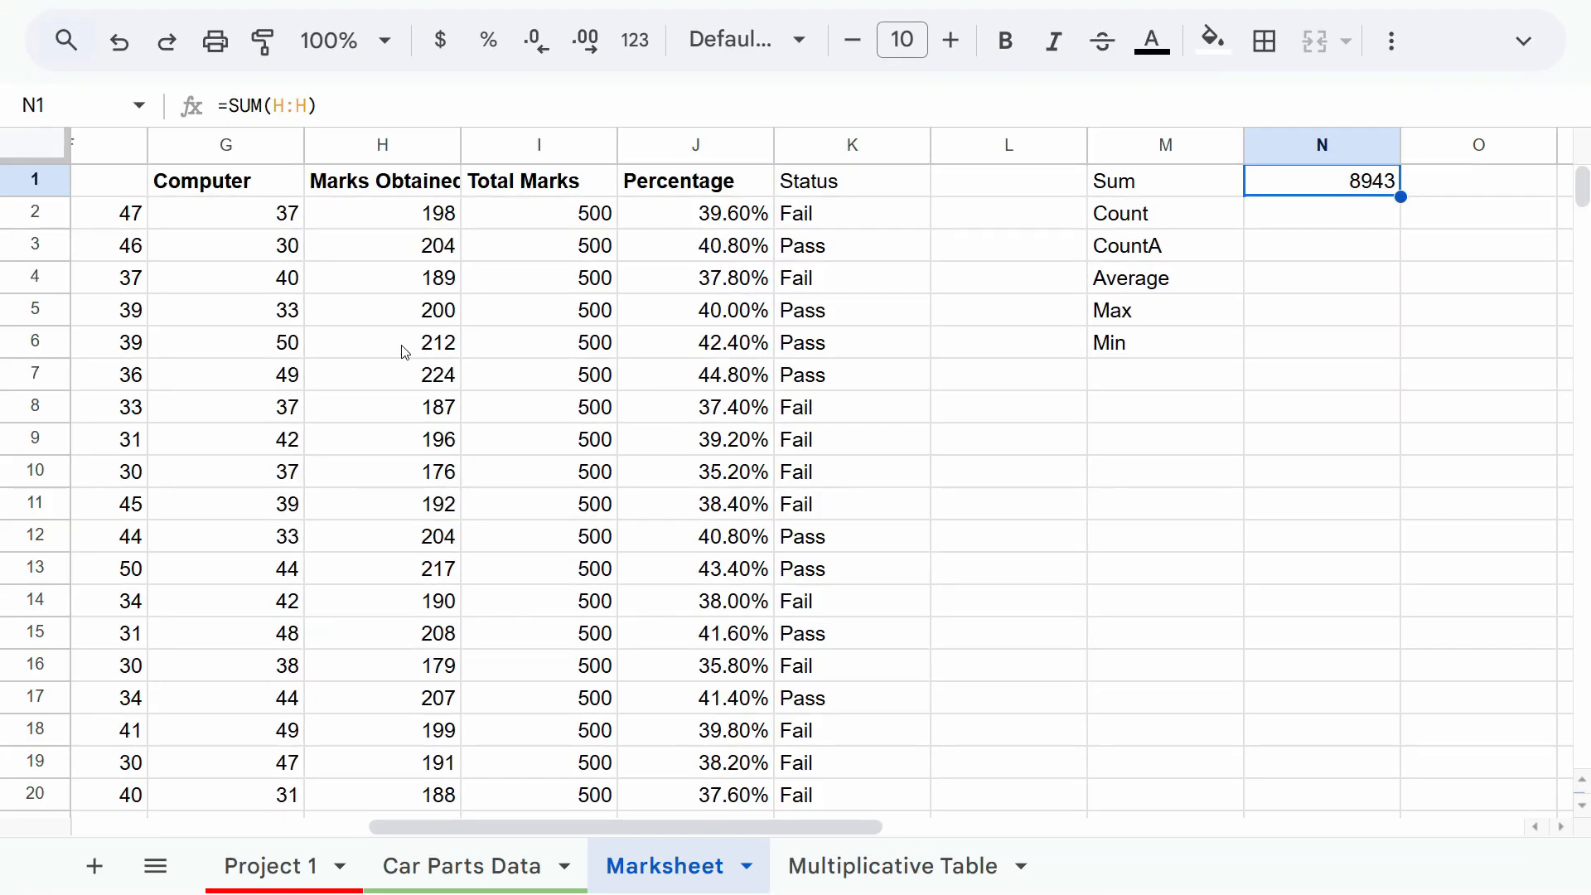
Clear the test value from H23 and return to the Count label in M2.
scroll(401, 373, "down", 5)
scroll(406, 386, "down", 1)
scroll(419, 377, "up", 1)
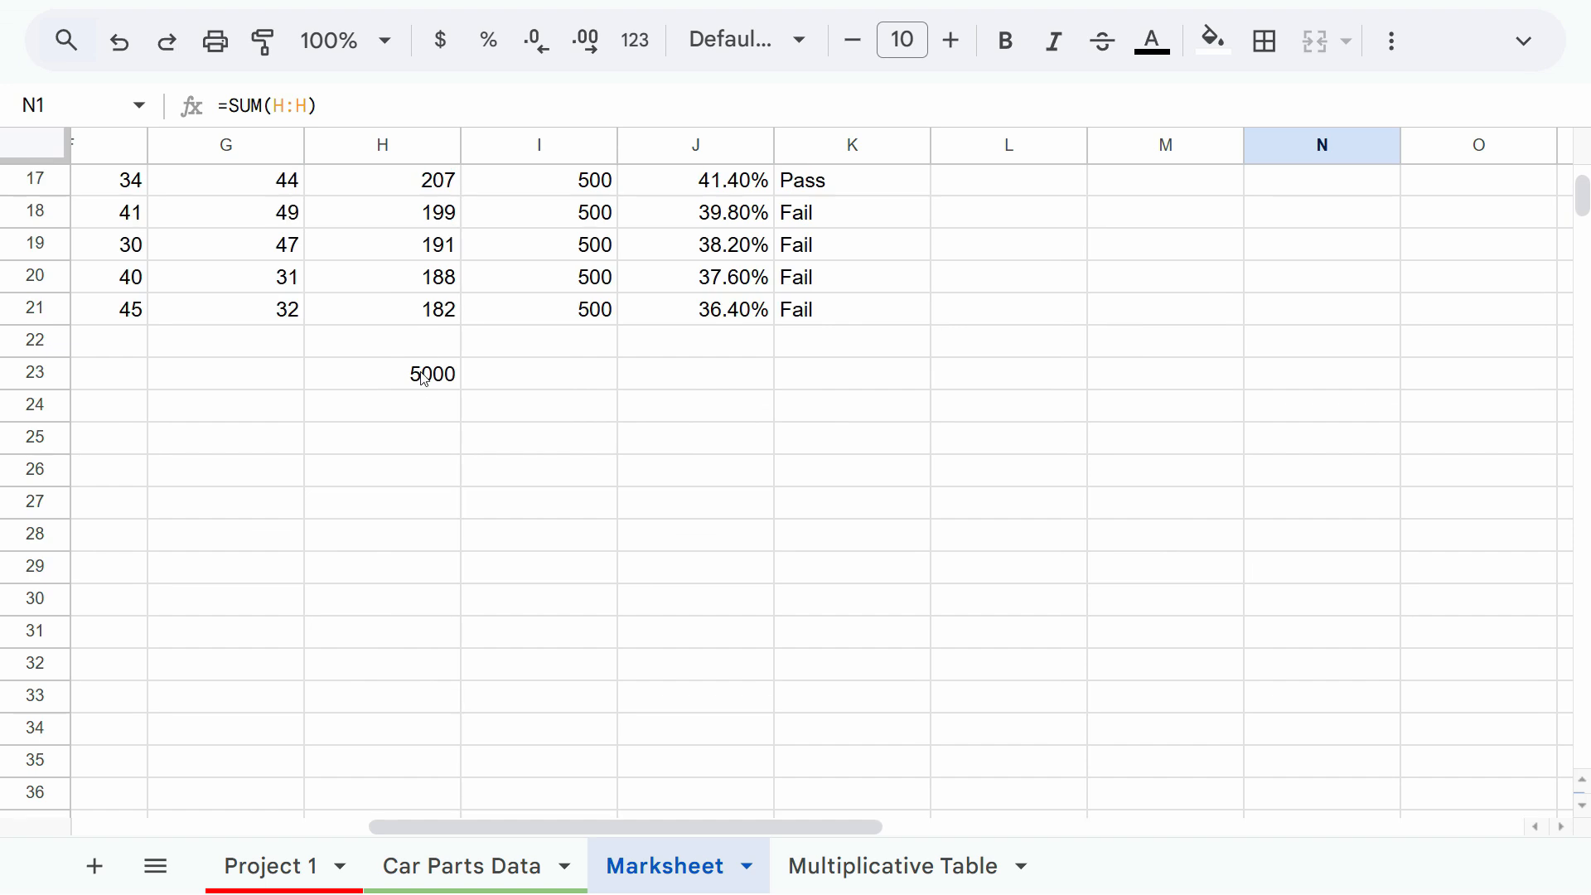
left_click(426, 373)
key("Delete")
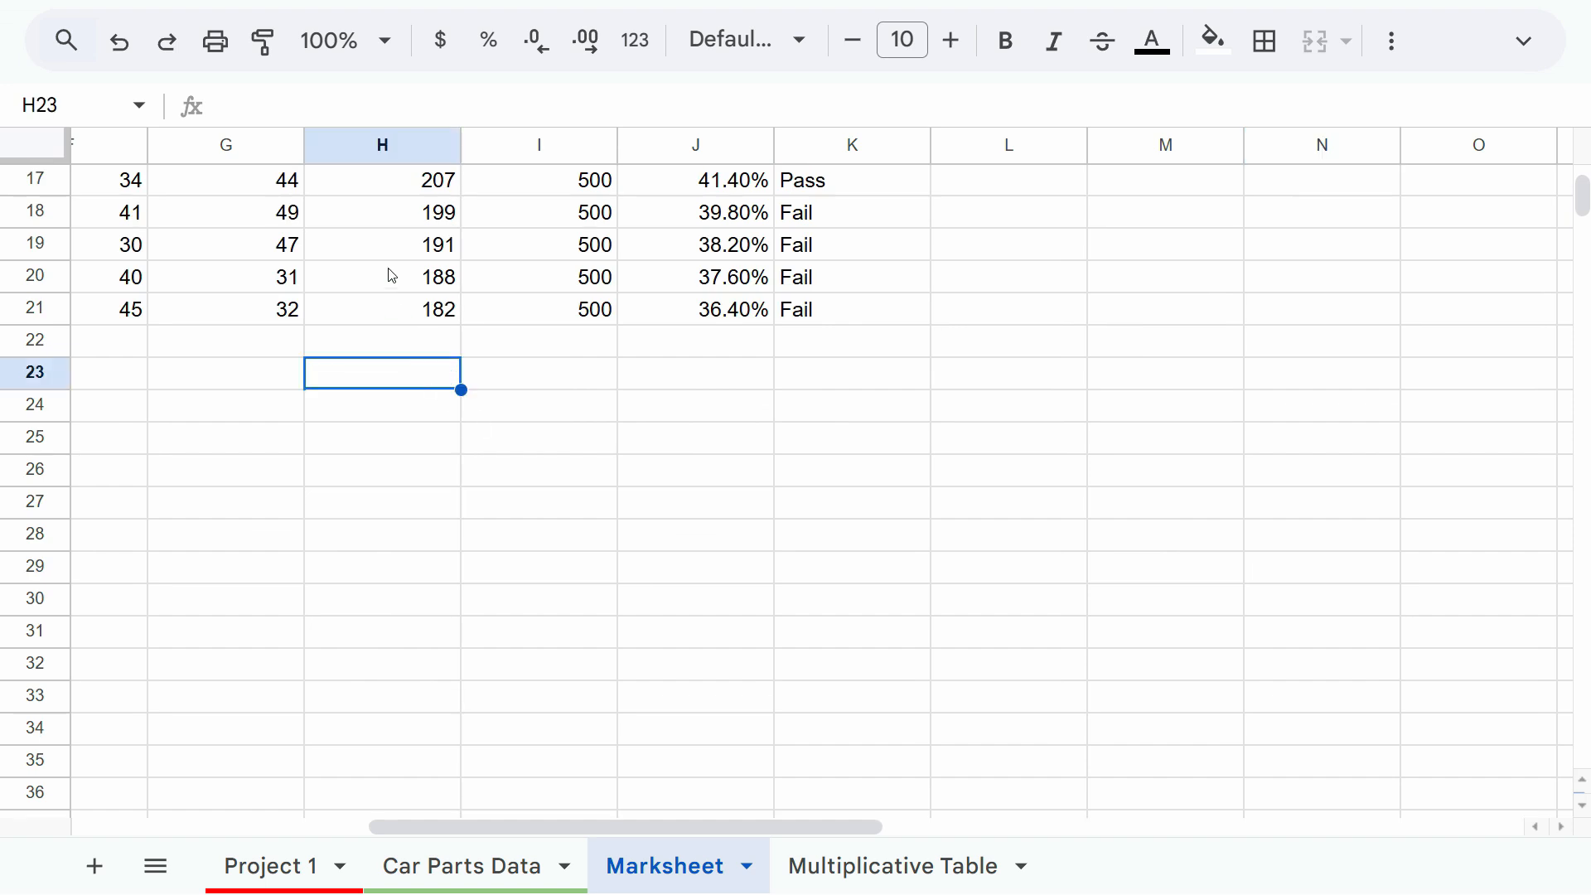
scroll(1136, 533, "up", 5)
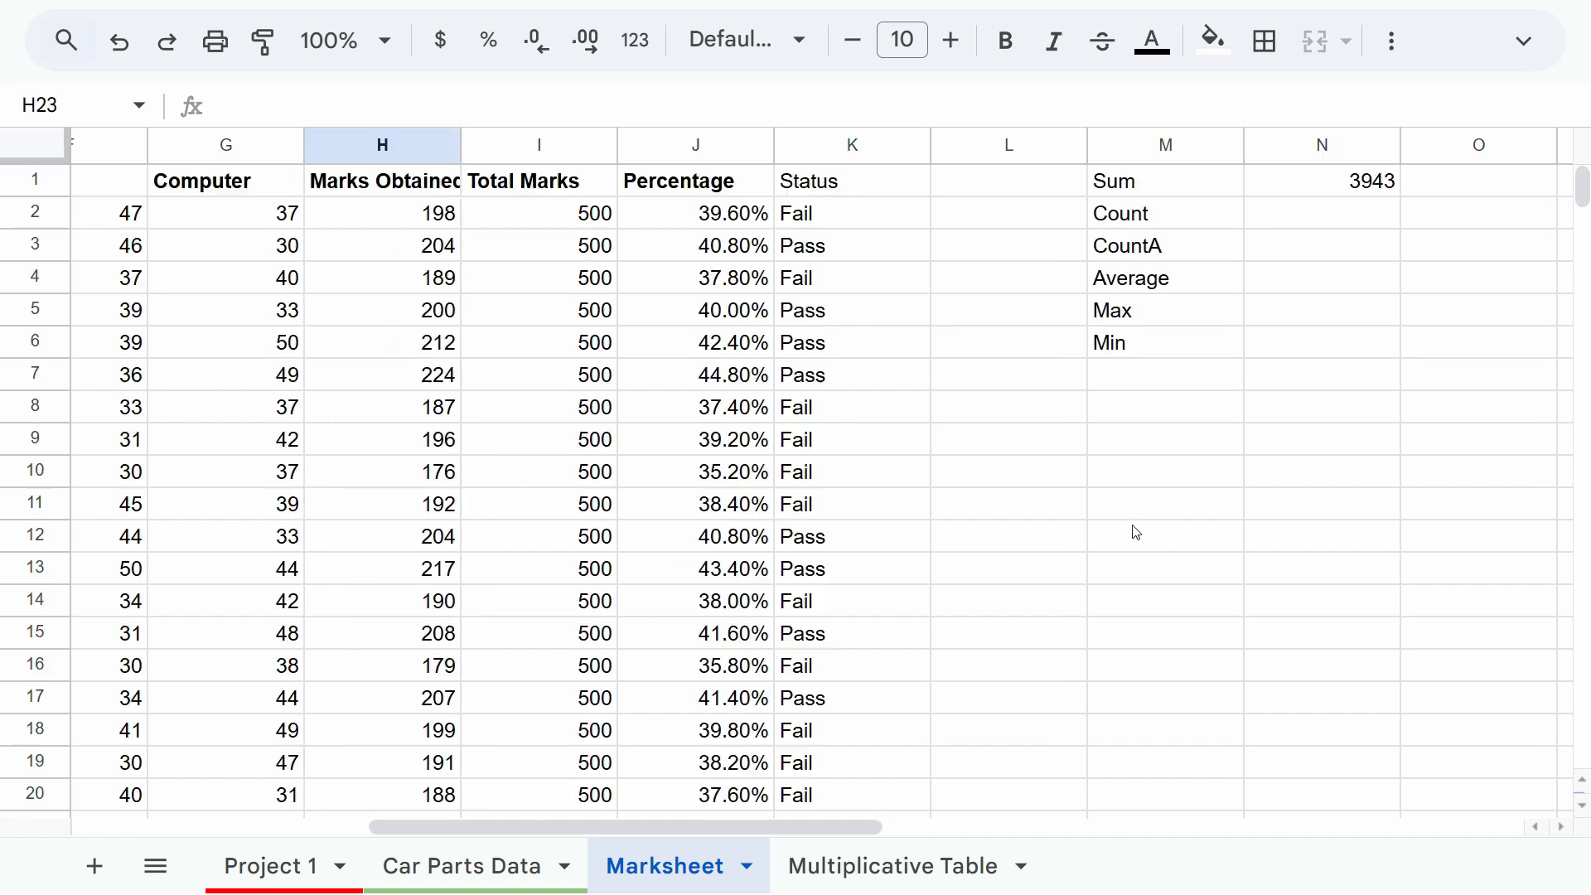
left_click(1327, 213)
left_click(1188, 223)
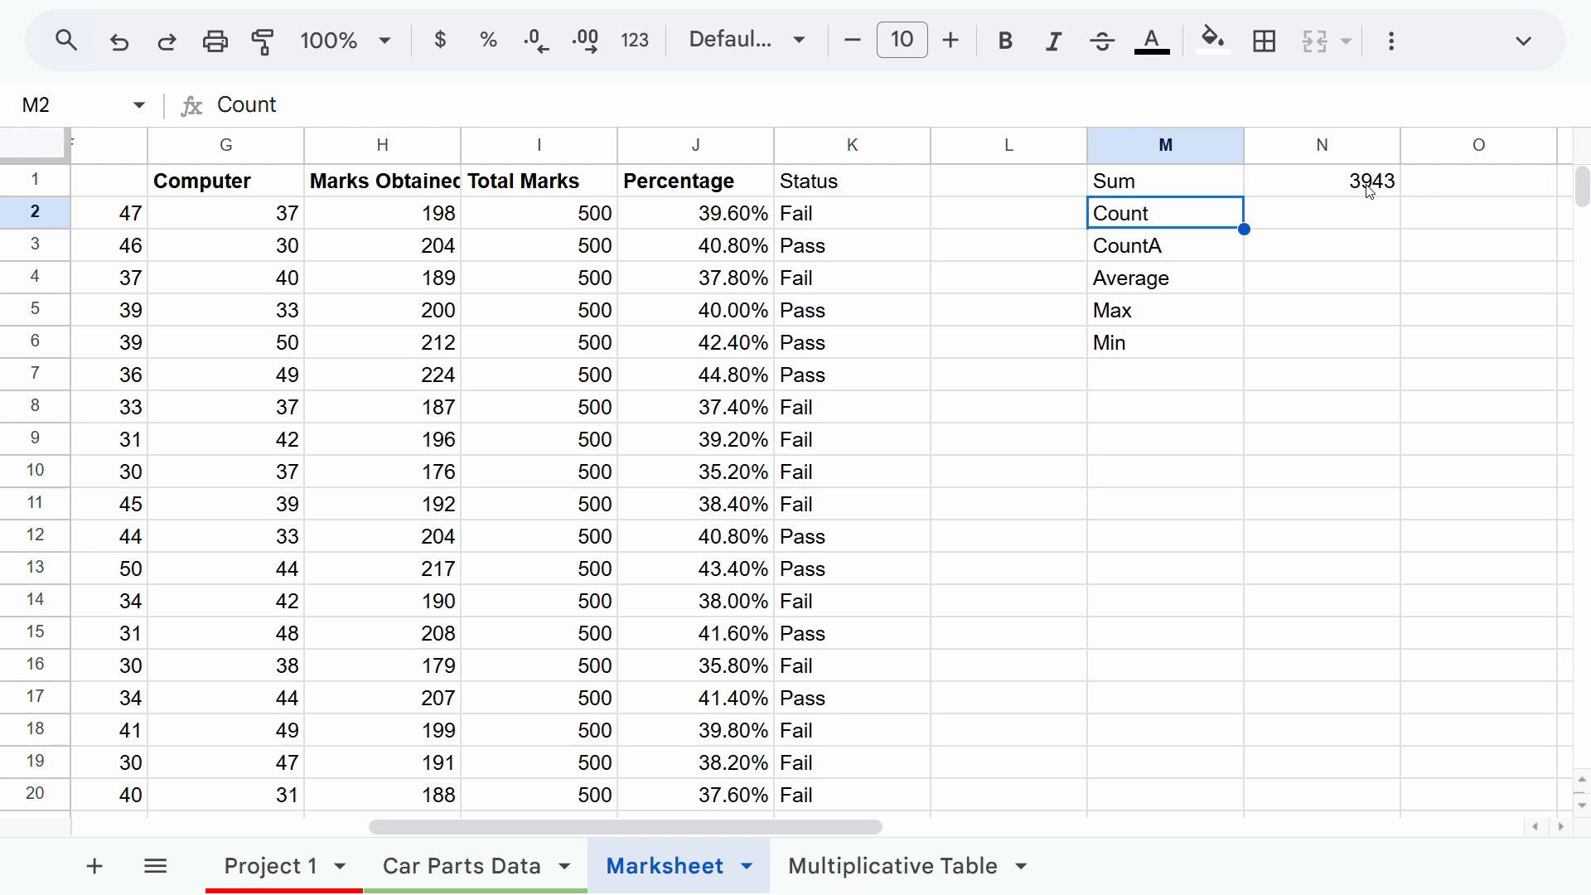
Count the numeric values of column A in N2 with =COUNT(A:A), replacing the initially picked Status column range.
left_click(1356, 214)
left_click(1125, 220)
left_click(1278, 222)
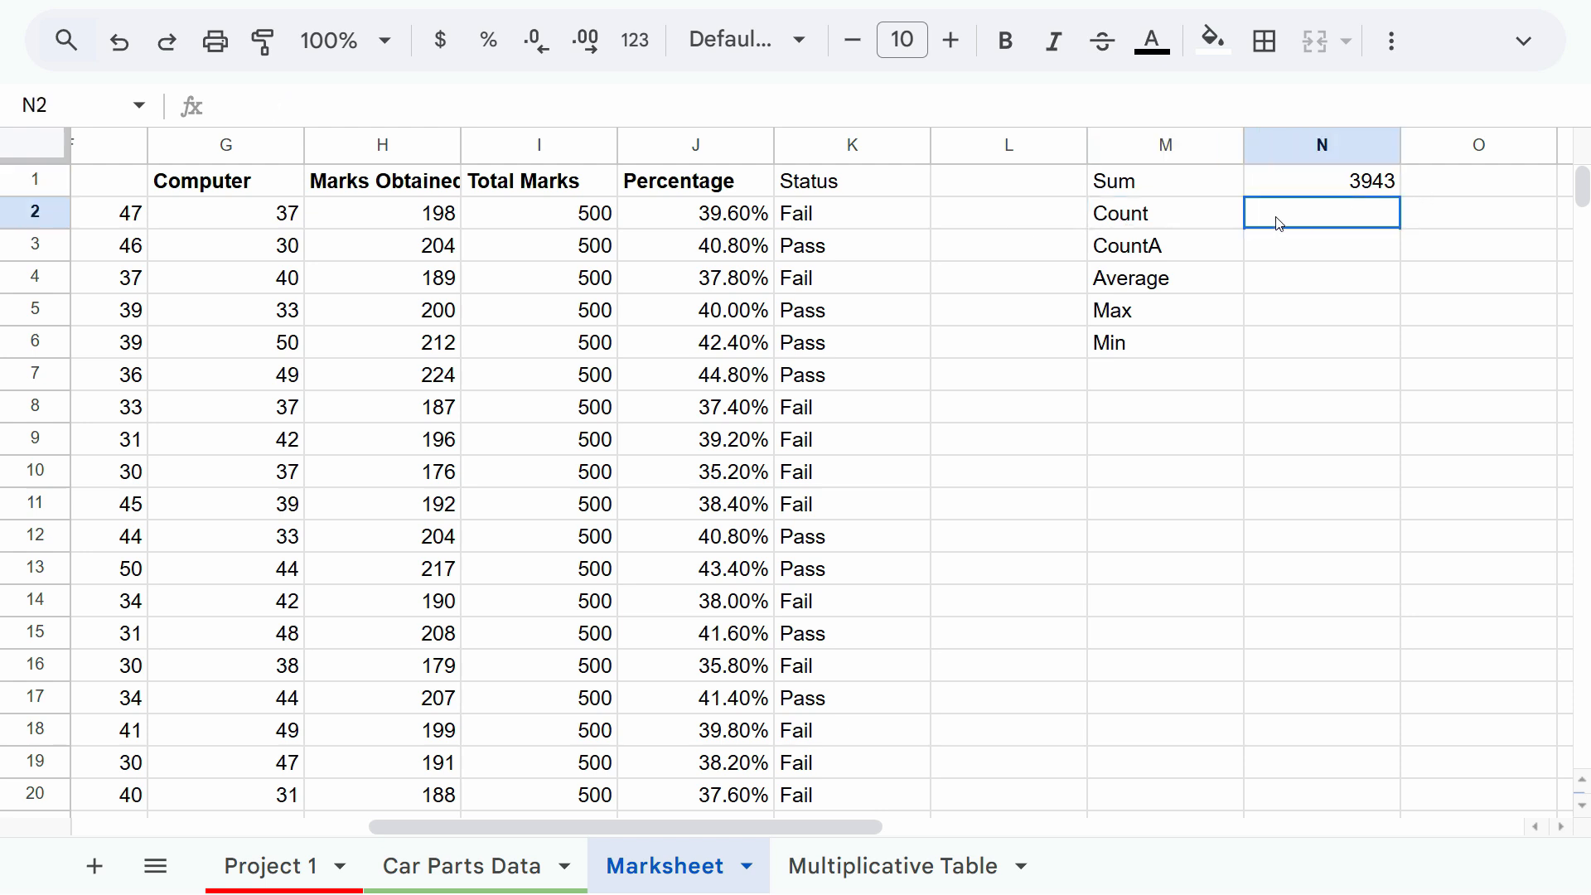
type("=coun")
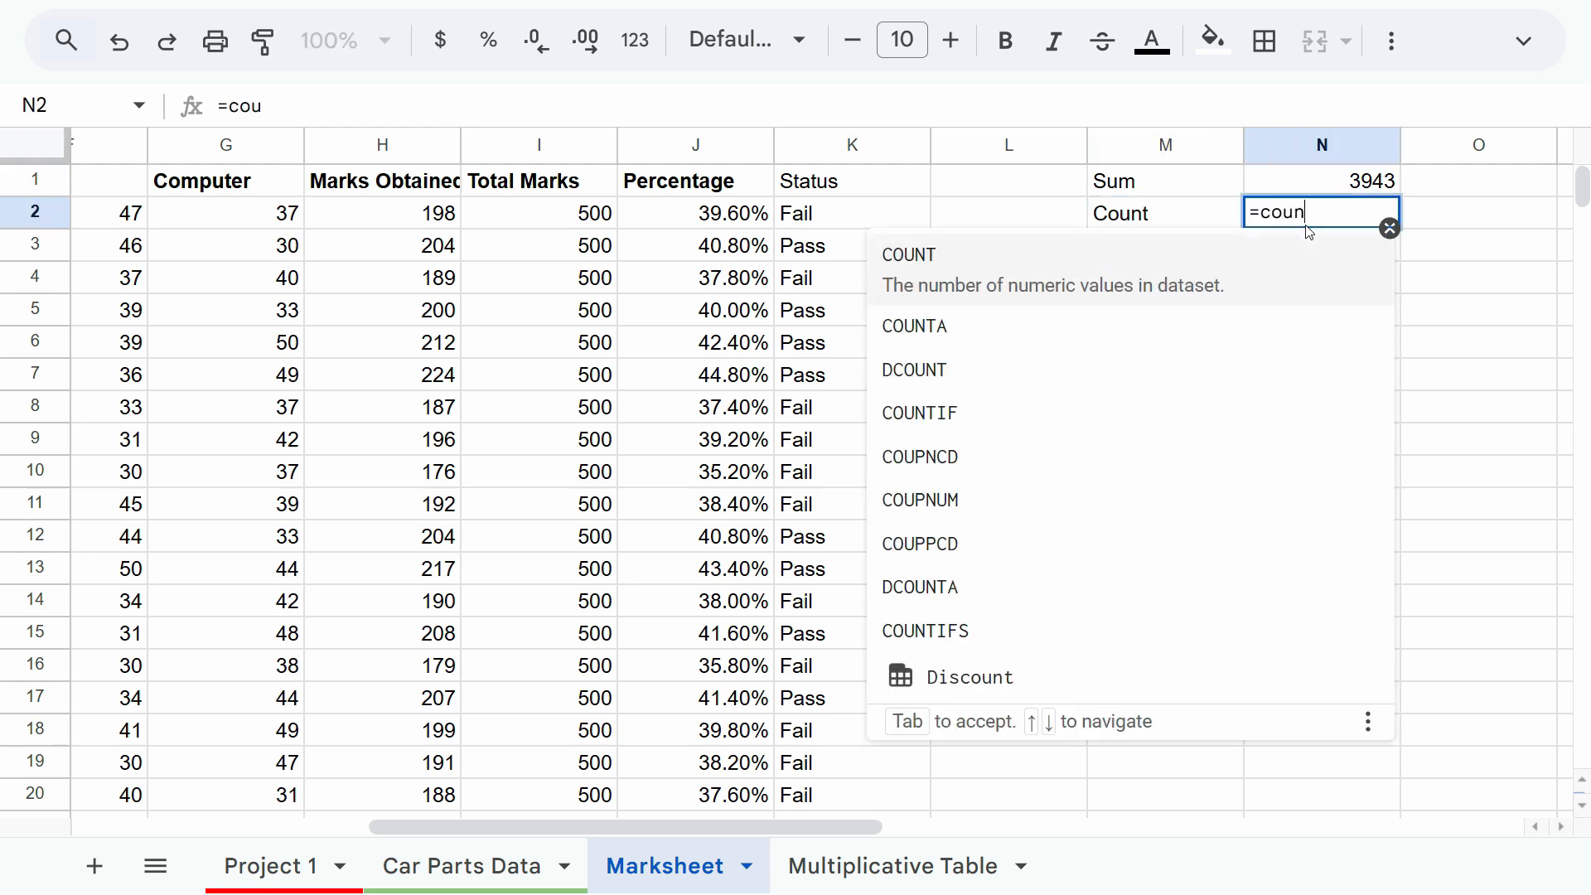
key("Tab")
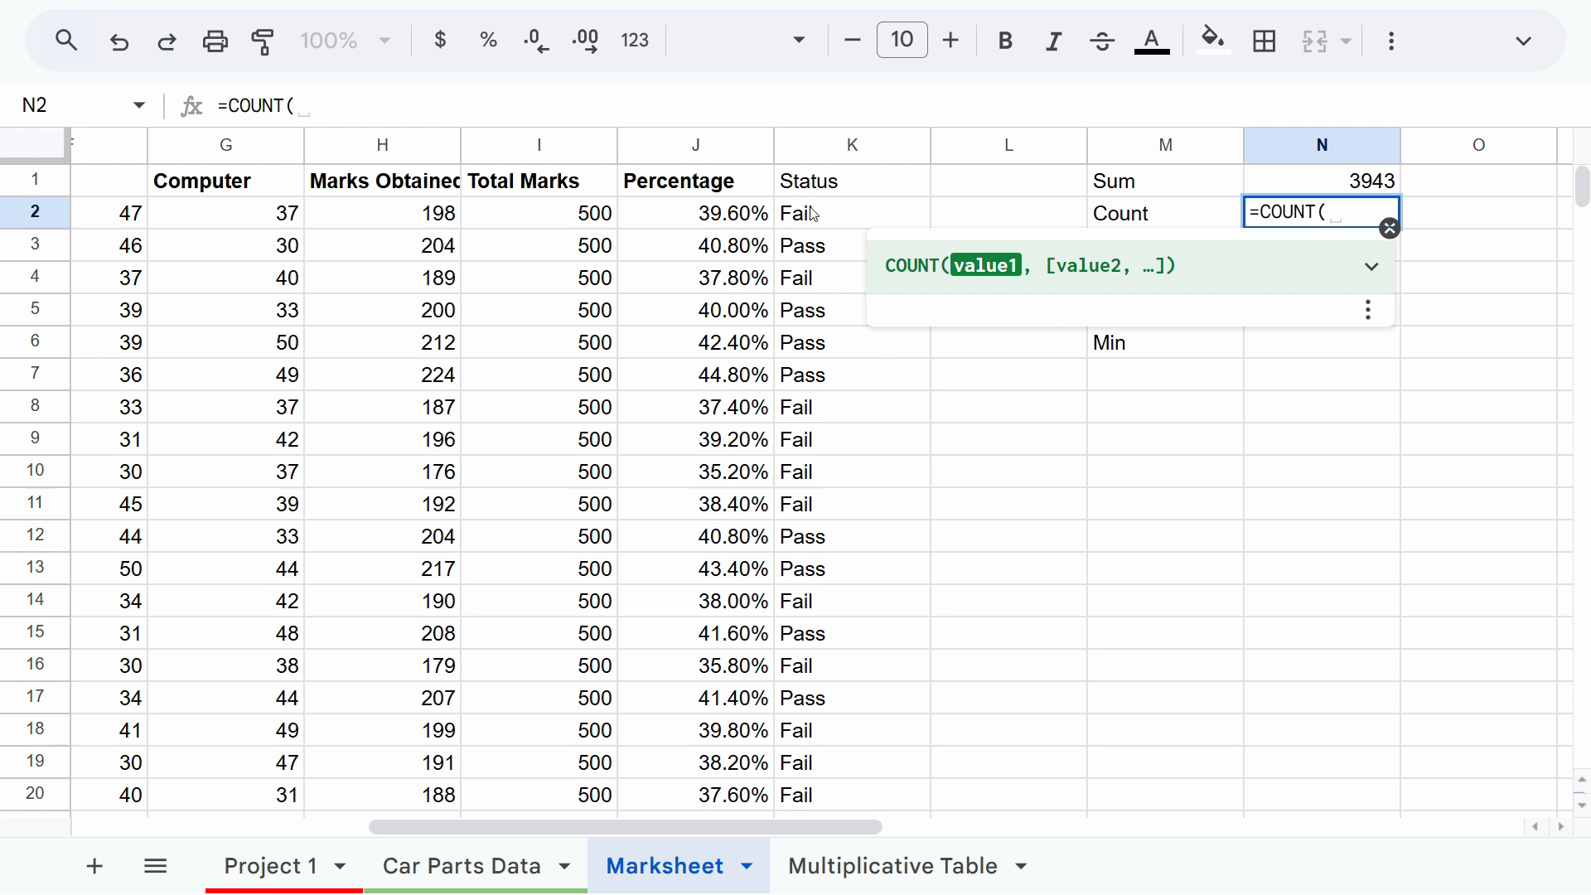
left_click(832, 158)
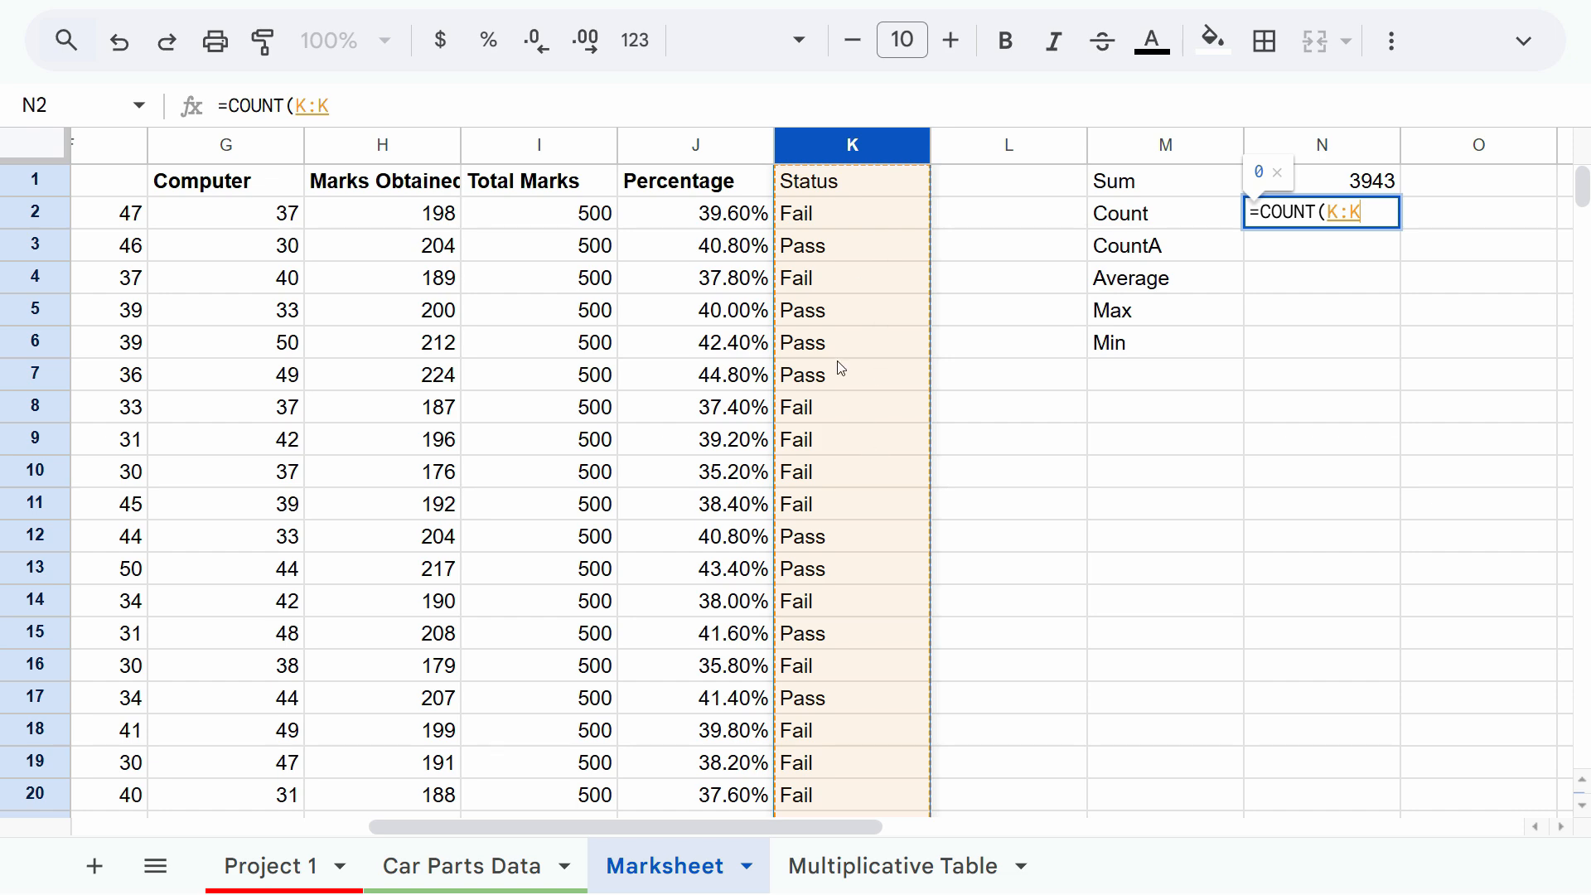
left_click_drag(817, 830, 1221, 782)
left_click(171, 153)
key("Return")
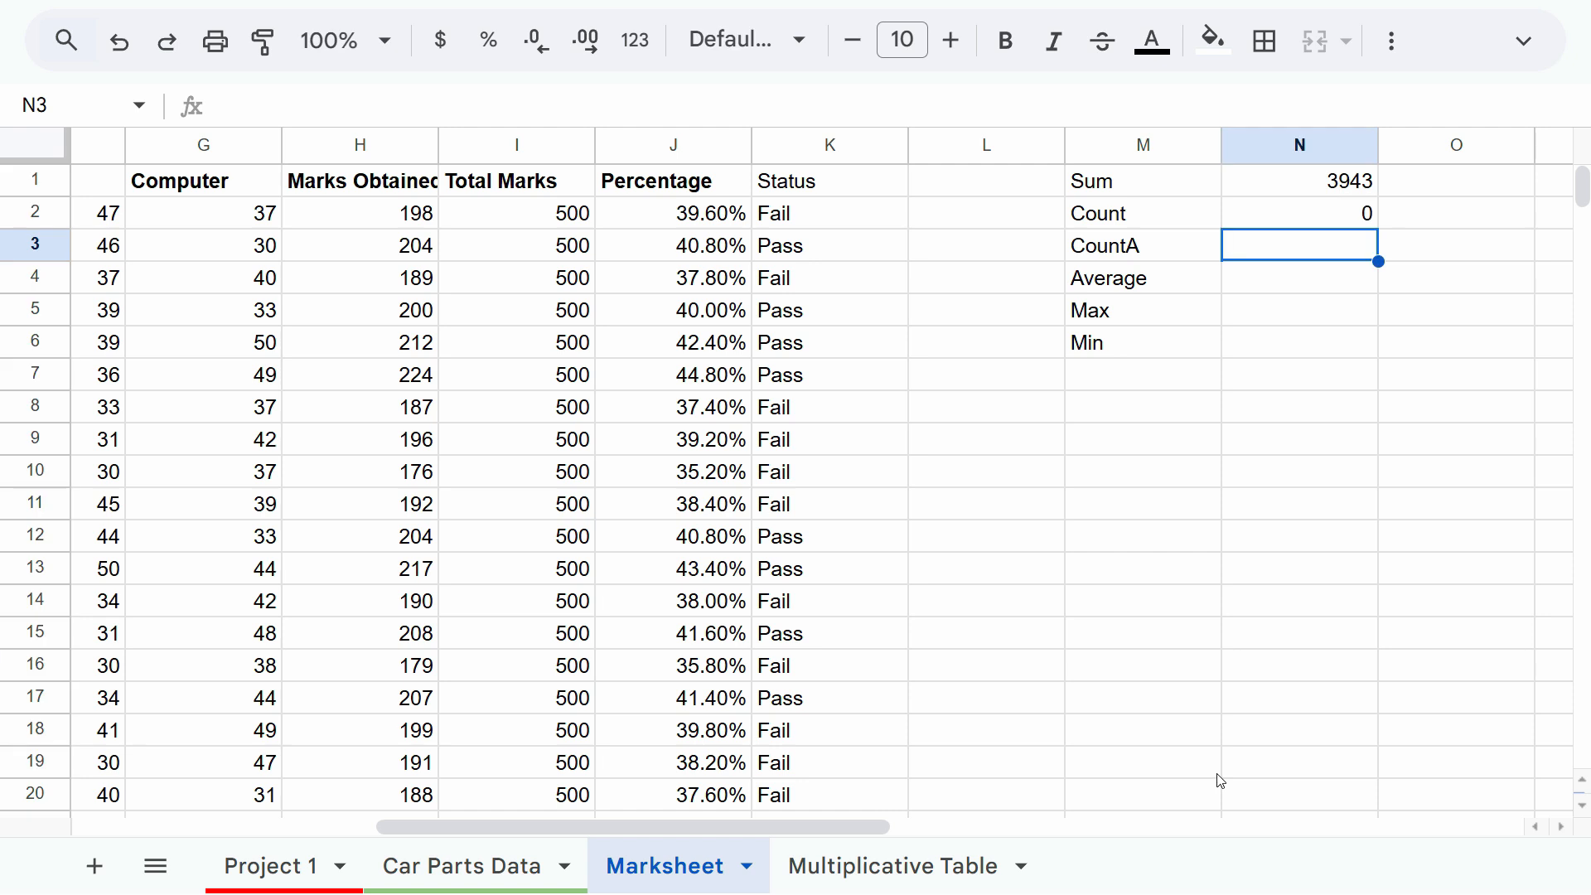
Check the formula in N2 and examine the Pass and Fail entries in the Status column.
left_click(1359, 217)
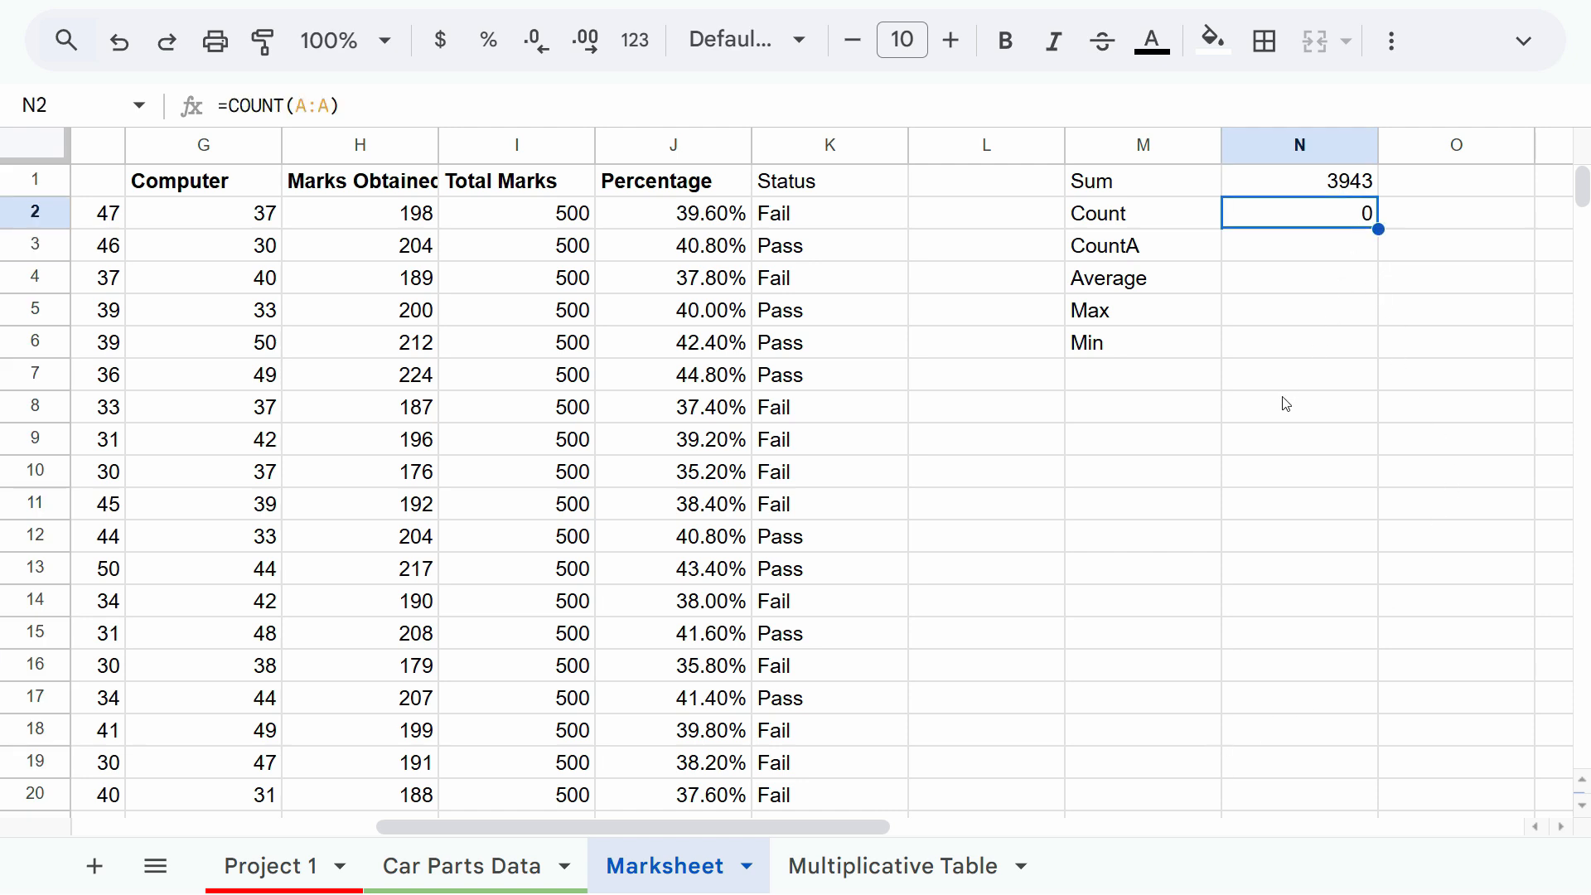
left_click(827, 220)
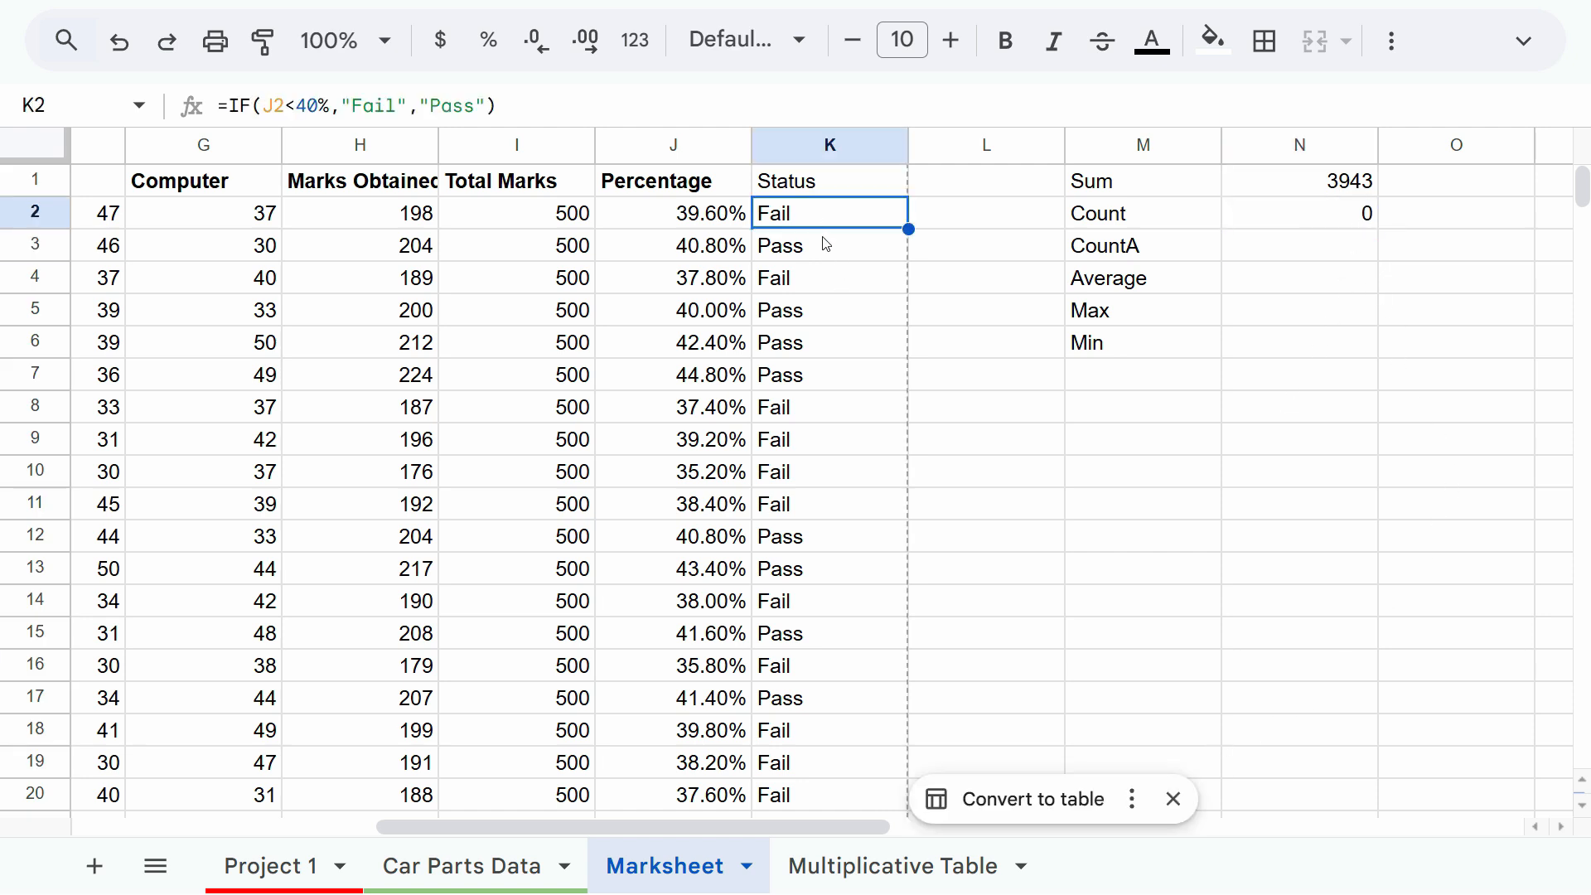
left_click(824, 245)
left_click(827, 318)
left_click(779, 218)
left_click(794, 251)
left_click(1086, 209)
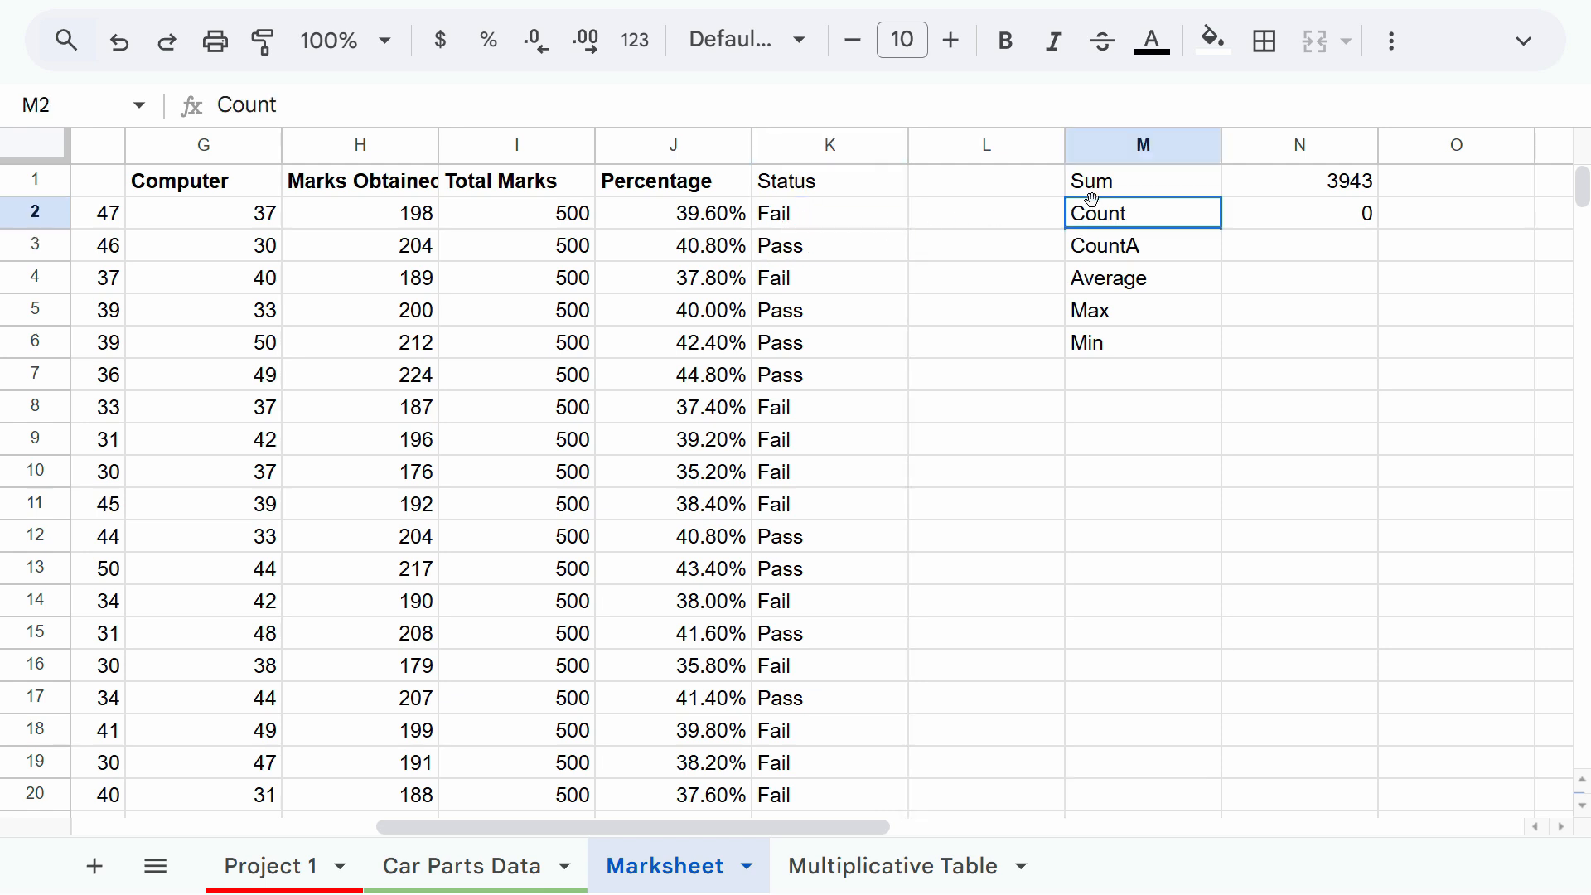
Replace the formula in N2 with =COUNT(J:J) to count the numeric values in the Percentage column.
left_click(1330, 212)
type("=count")
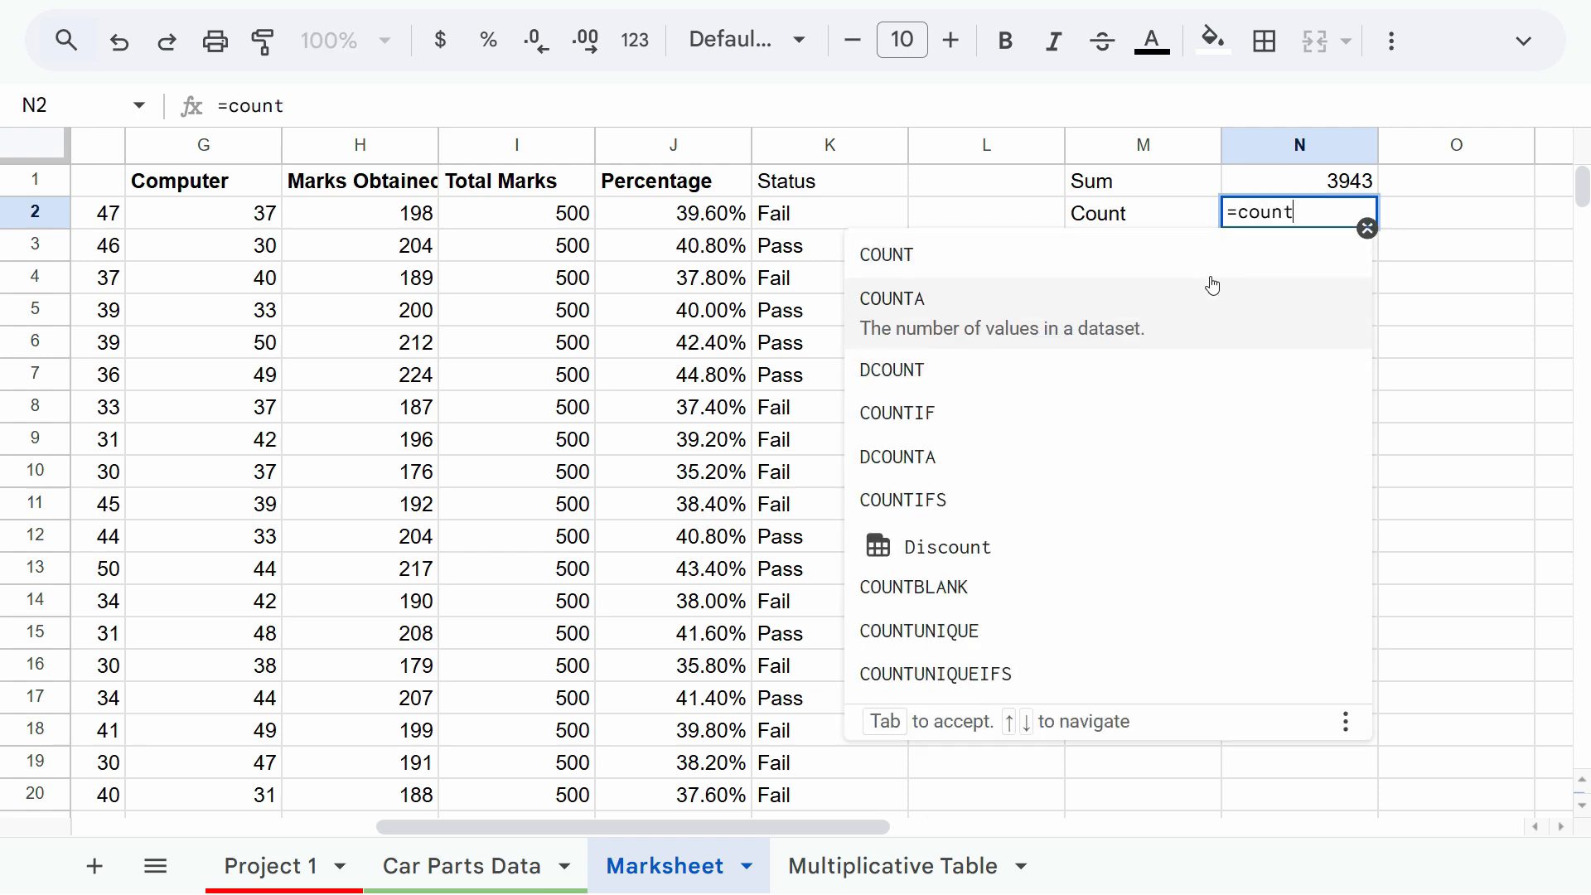
left_click(1187, 286)
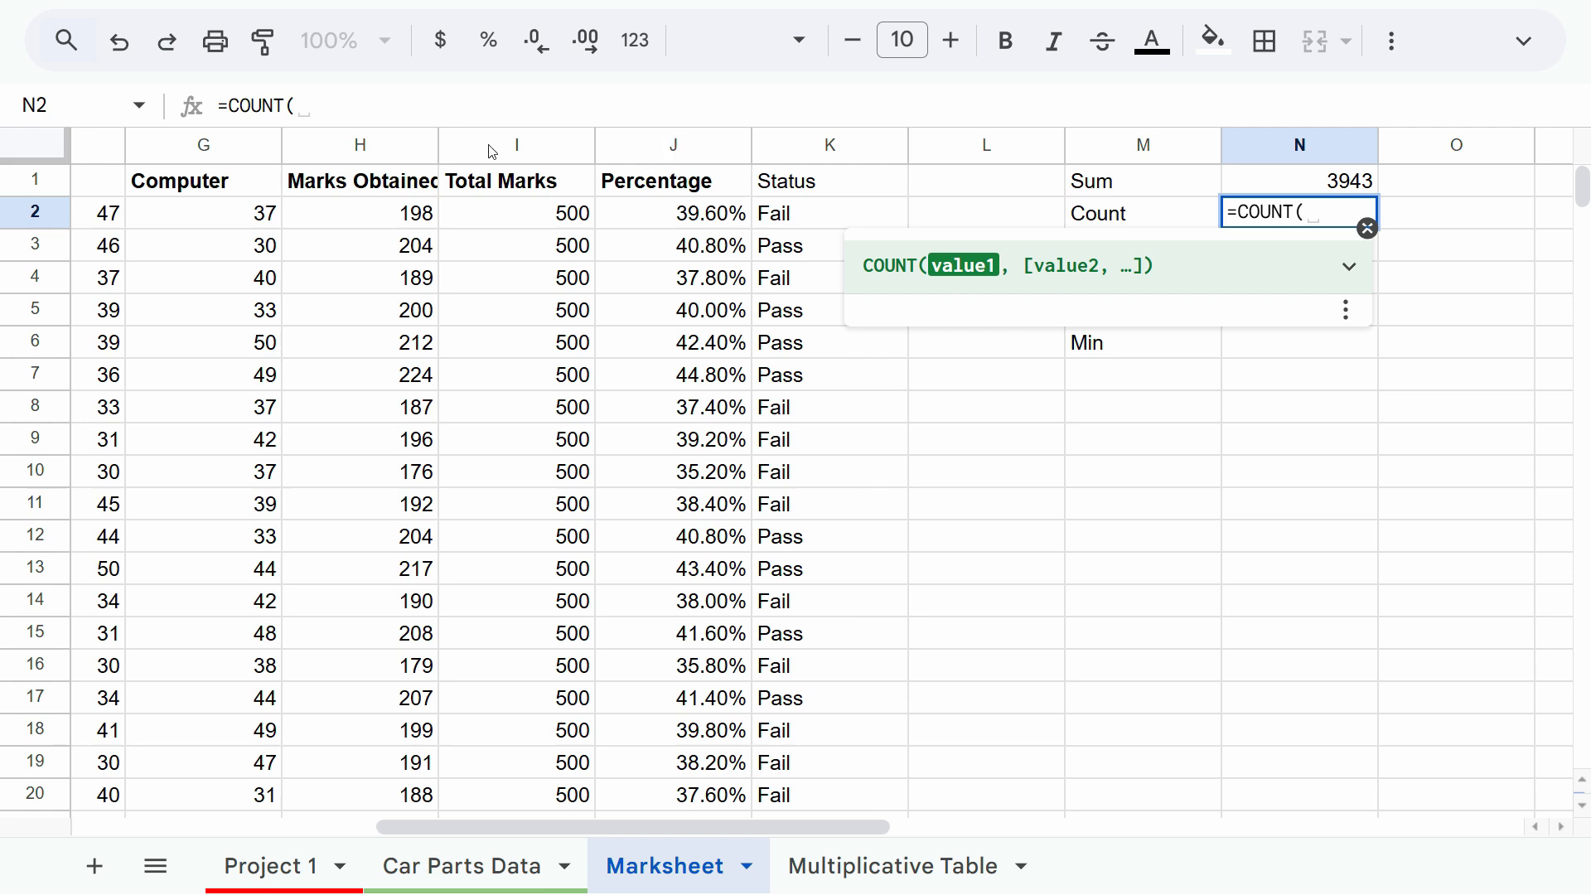
left_click(689, 162)
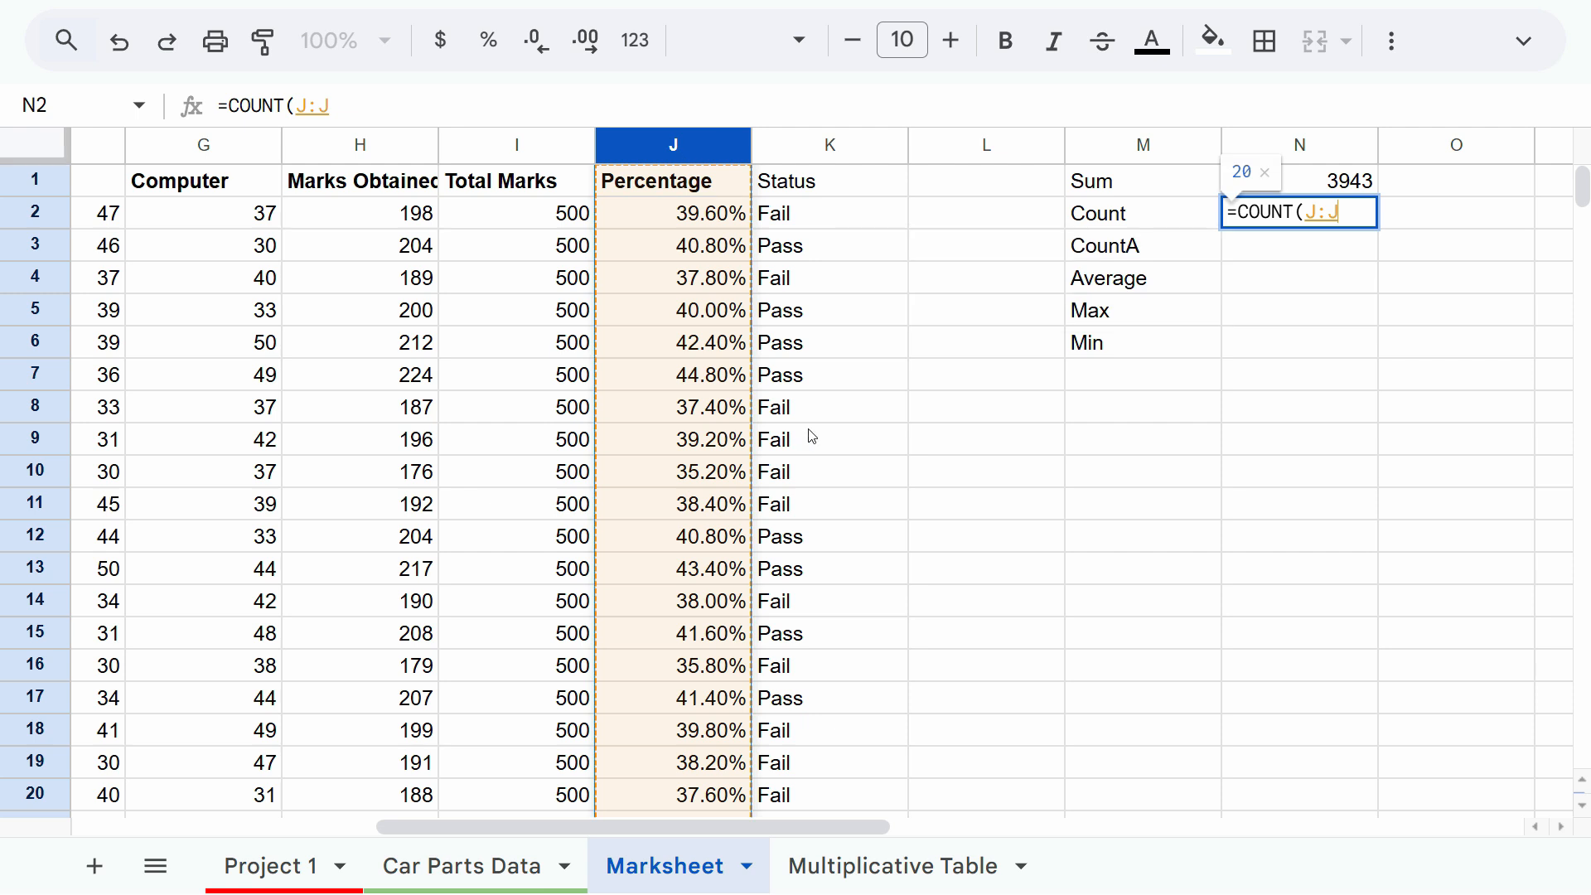
key("Return")
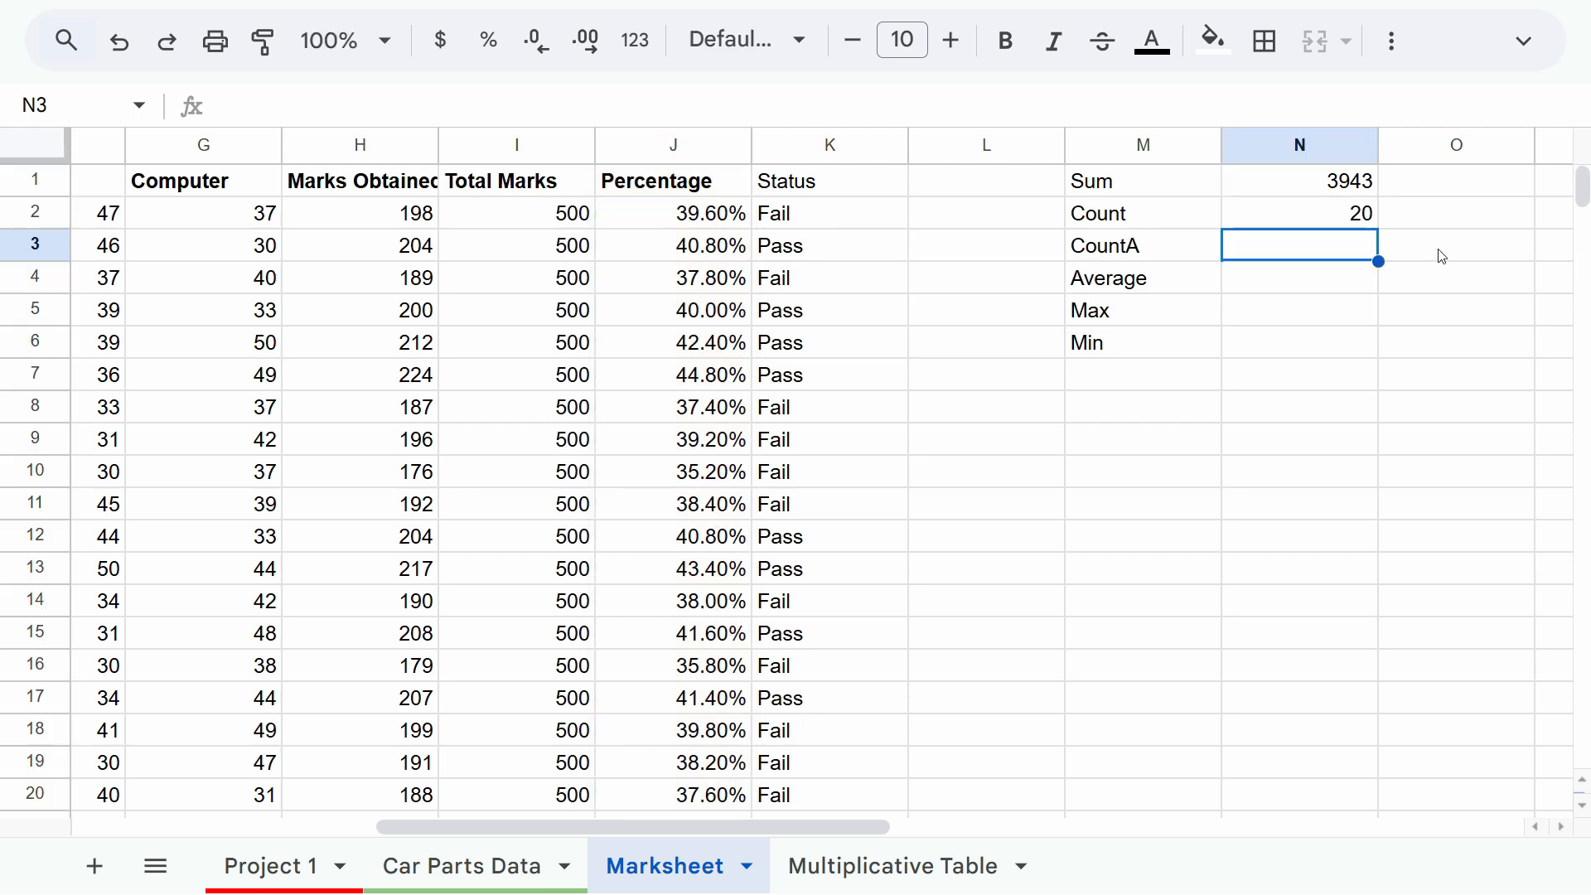
left_click(1359, 222)
Check the quick count of the Status entries in K2:K10 and K2:K9.
key("Down")
left_click_drag(789, 210, 827, 485)
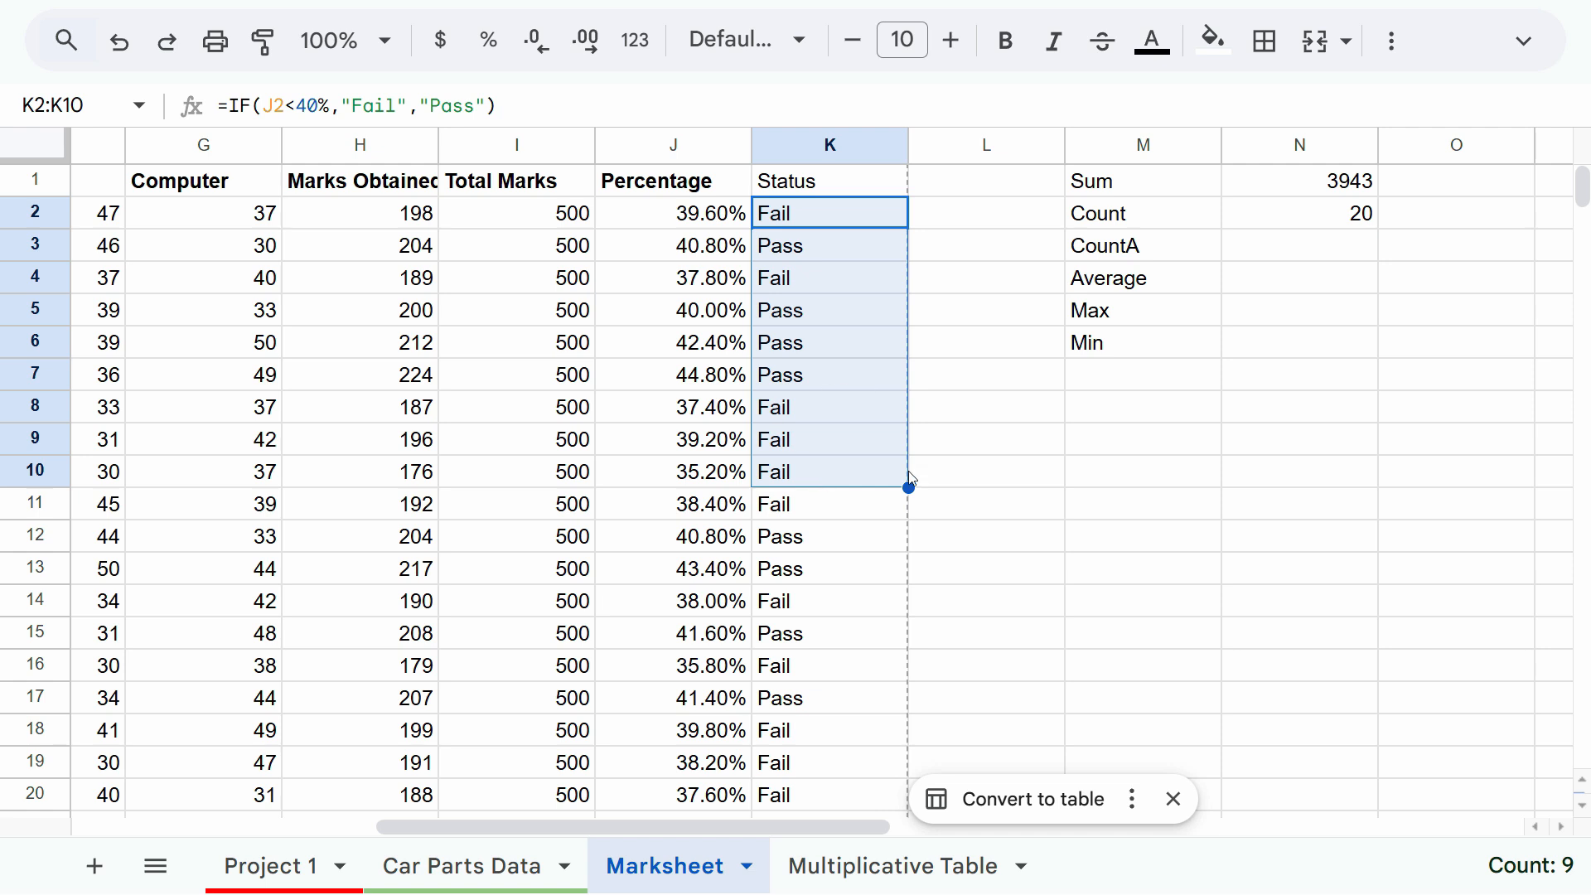
left_click_drag(821, 220, 840, 440)
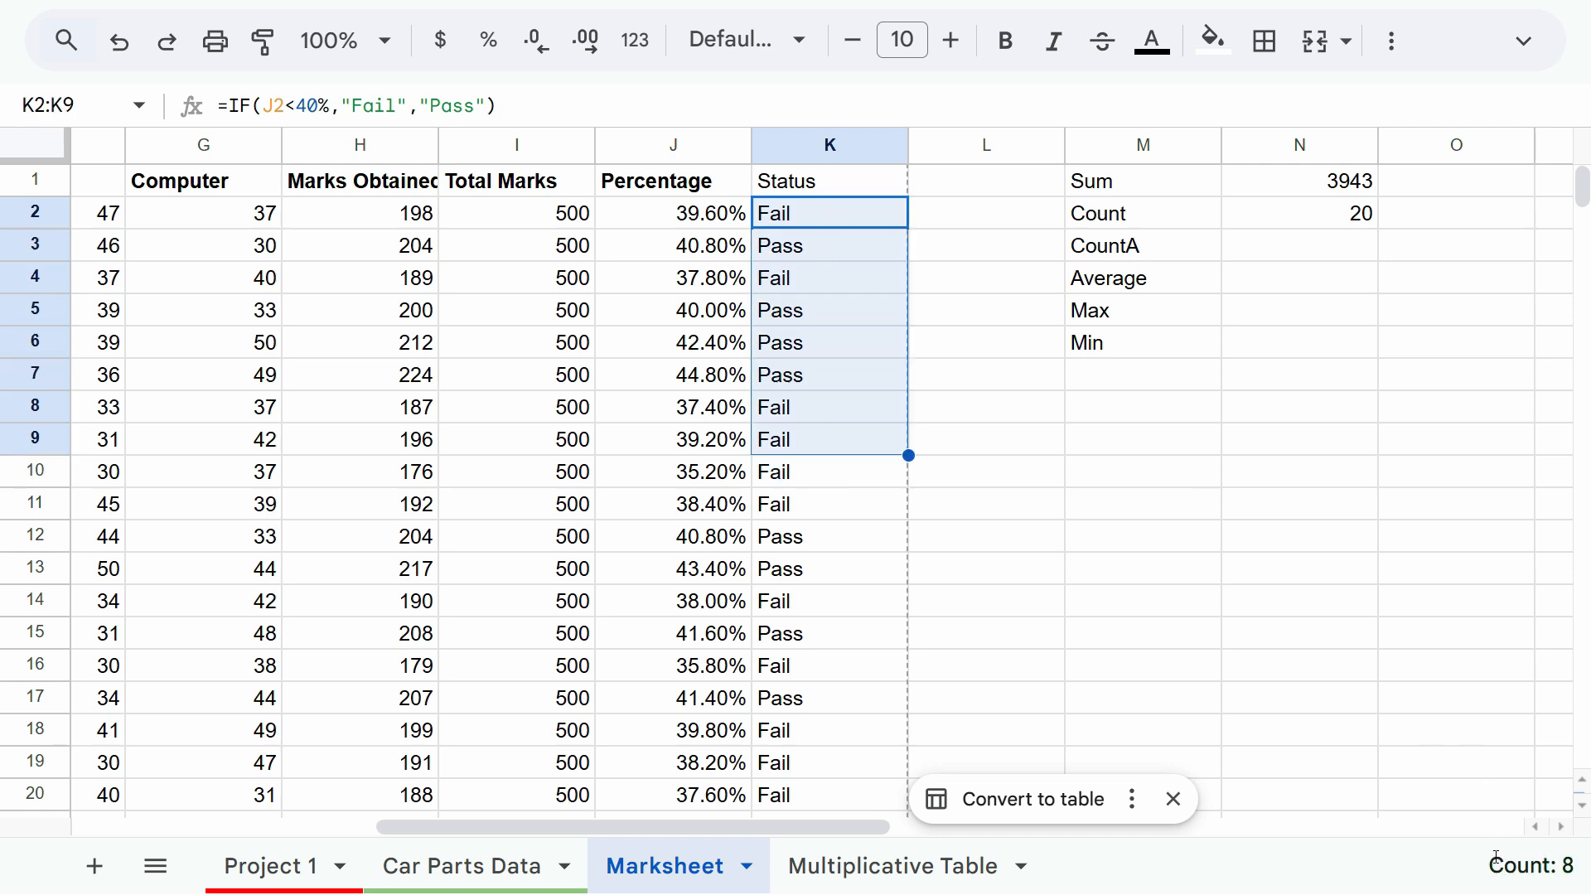
left_click(1157, 222)
Count all non-empty cells of the Status column in N3 with =COUNTA(K:K) and check the resulting formula.
left_click(1252, 249)
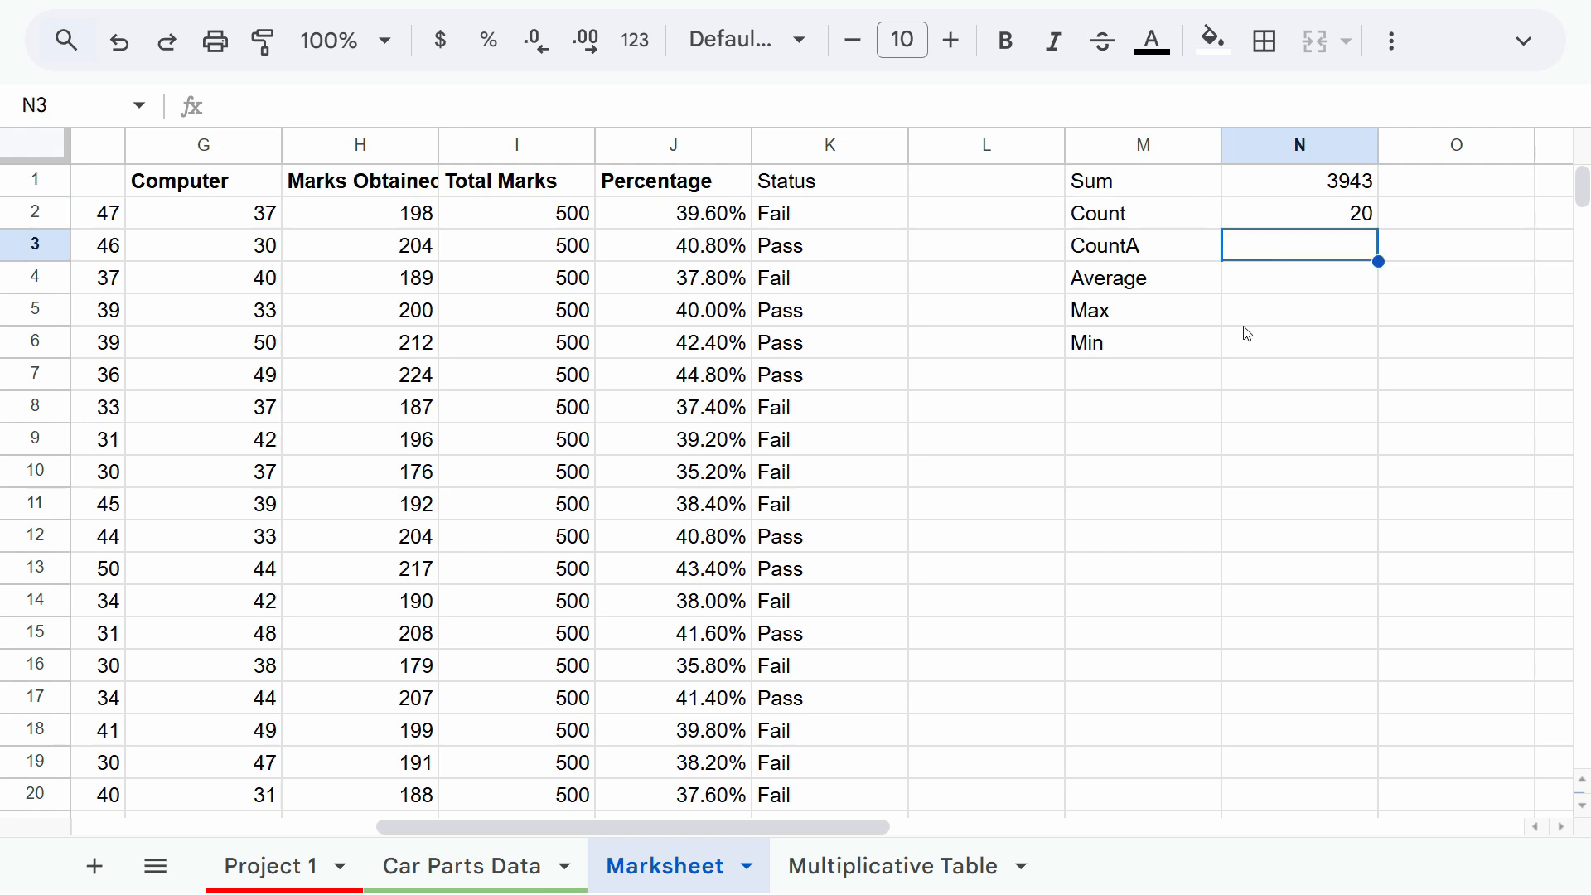
left_click(1119, 252)
left_click(1258, 249)
left_click(1133, 253)
left_click(1251, 253)
type("=cou")
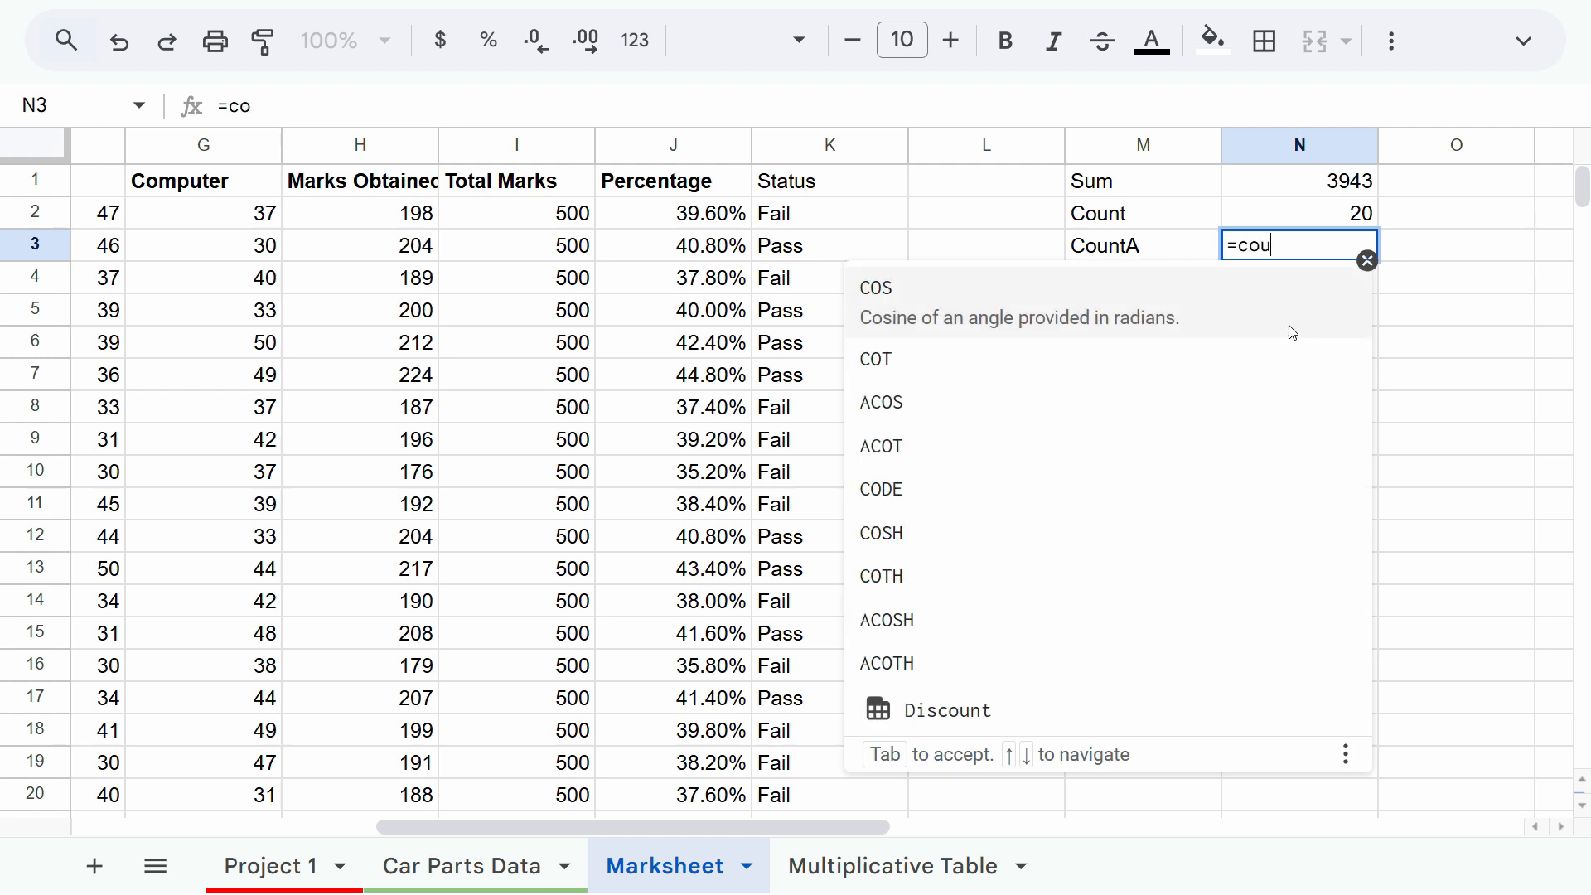
type("nta")
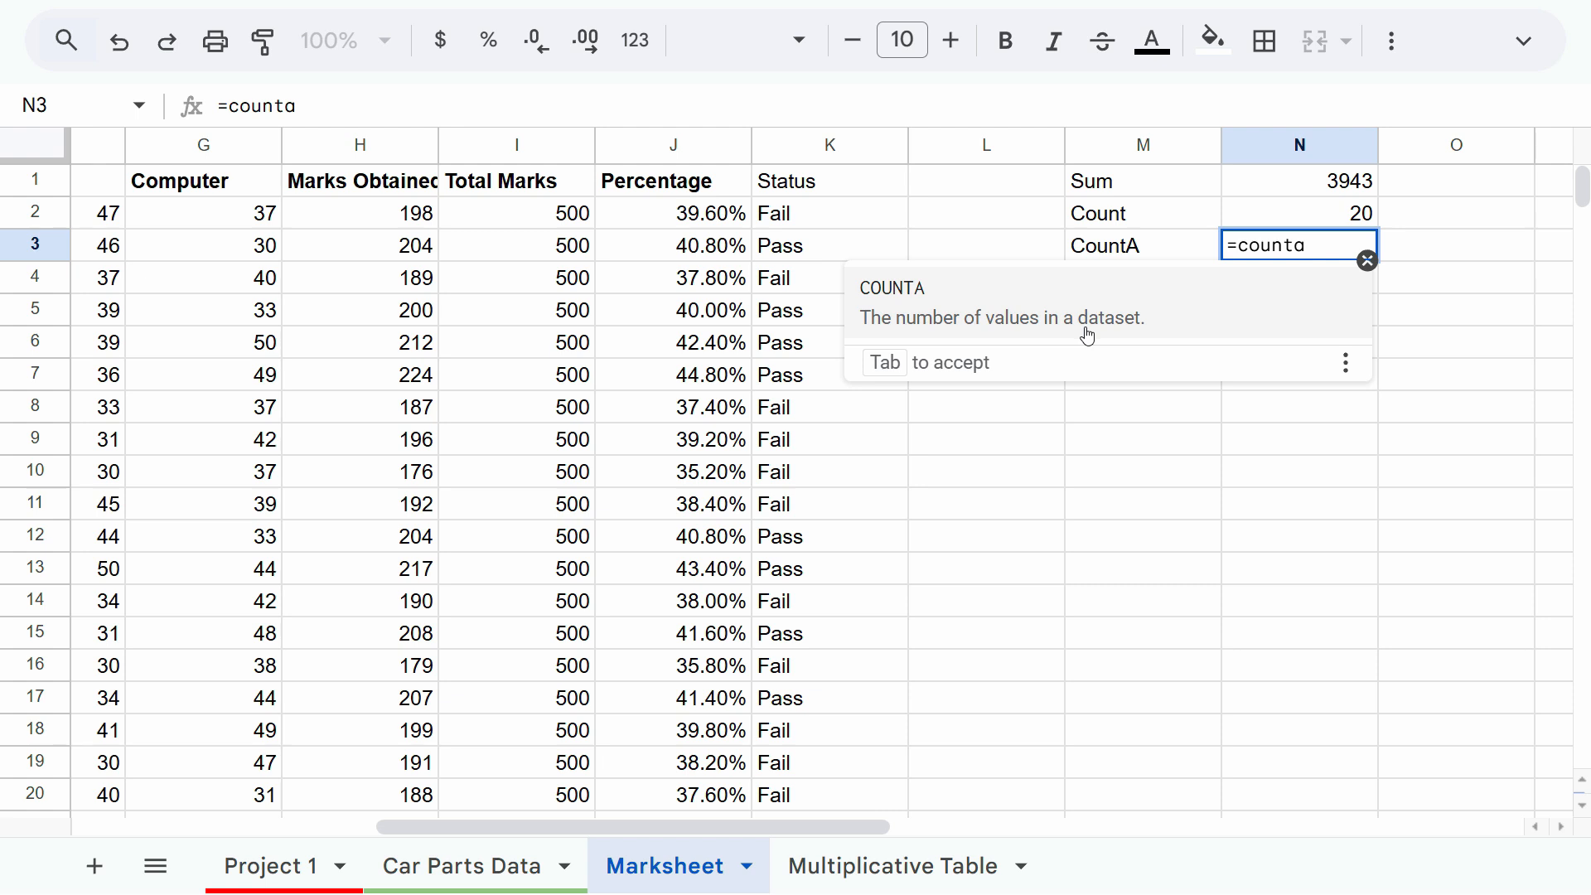
key("BackSpace")
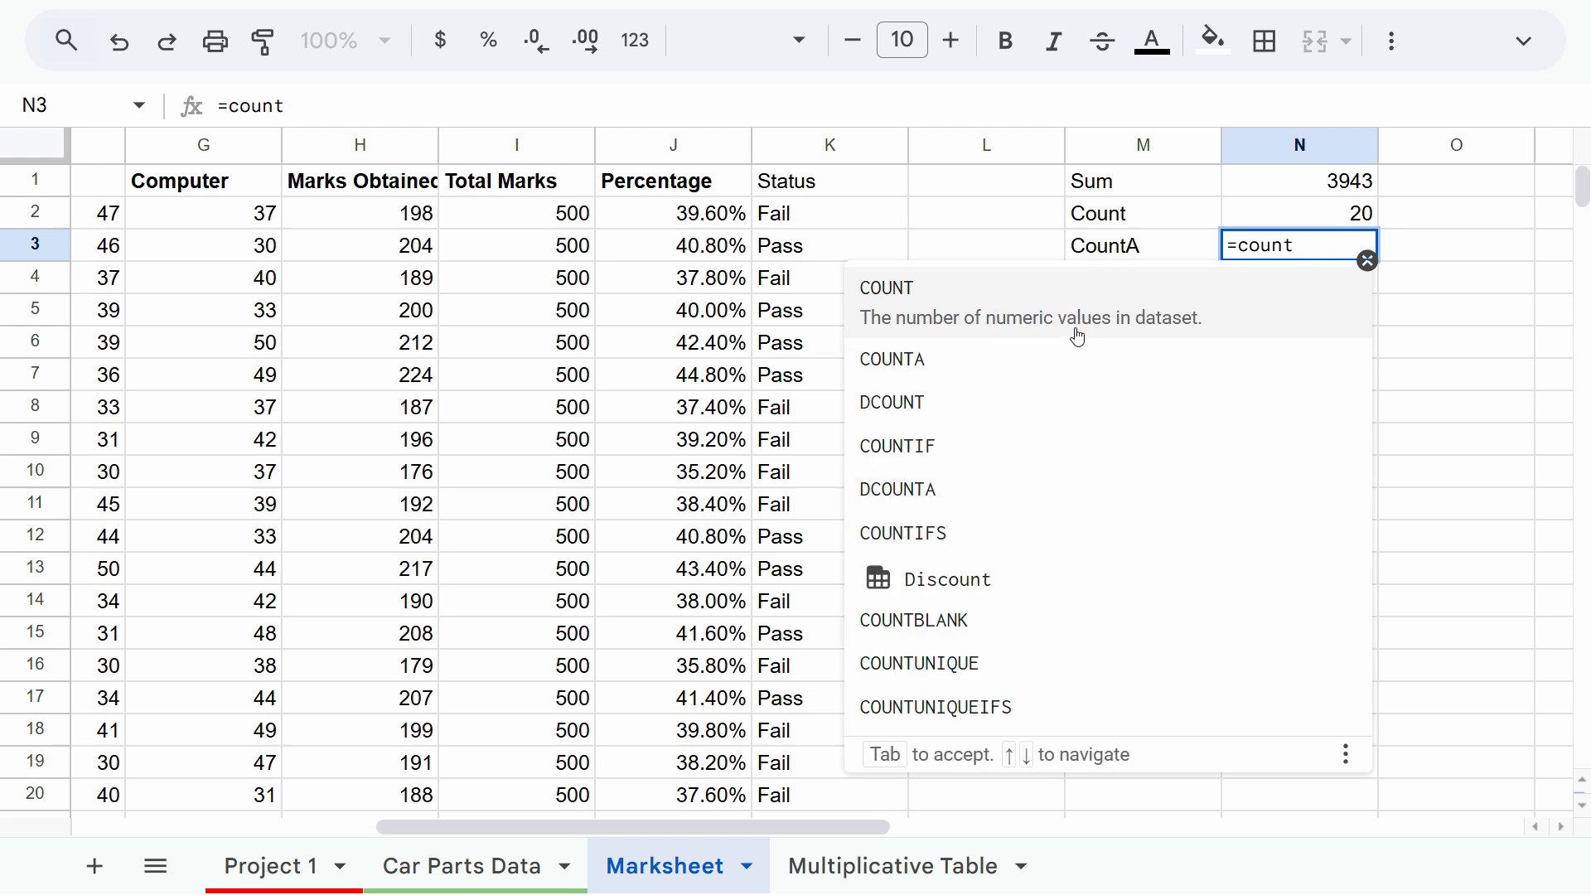
type("a")
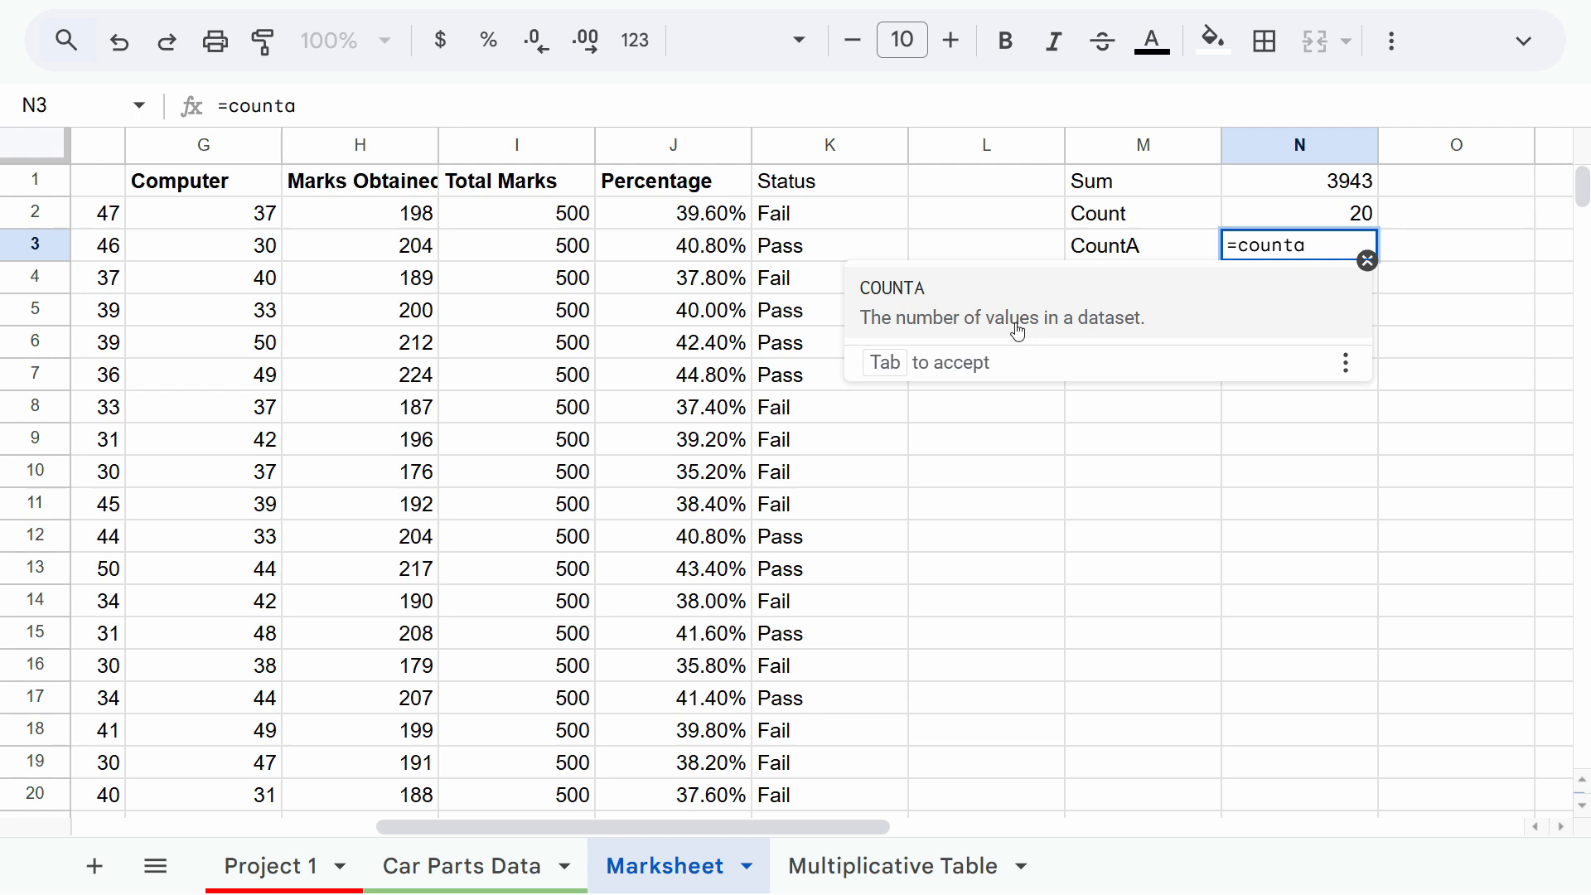
key("Tab")
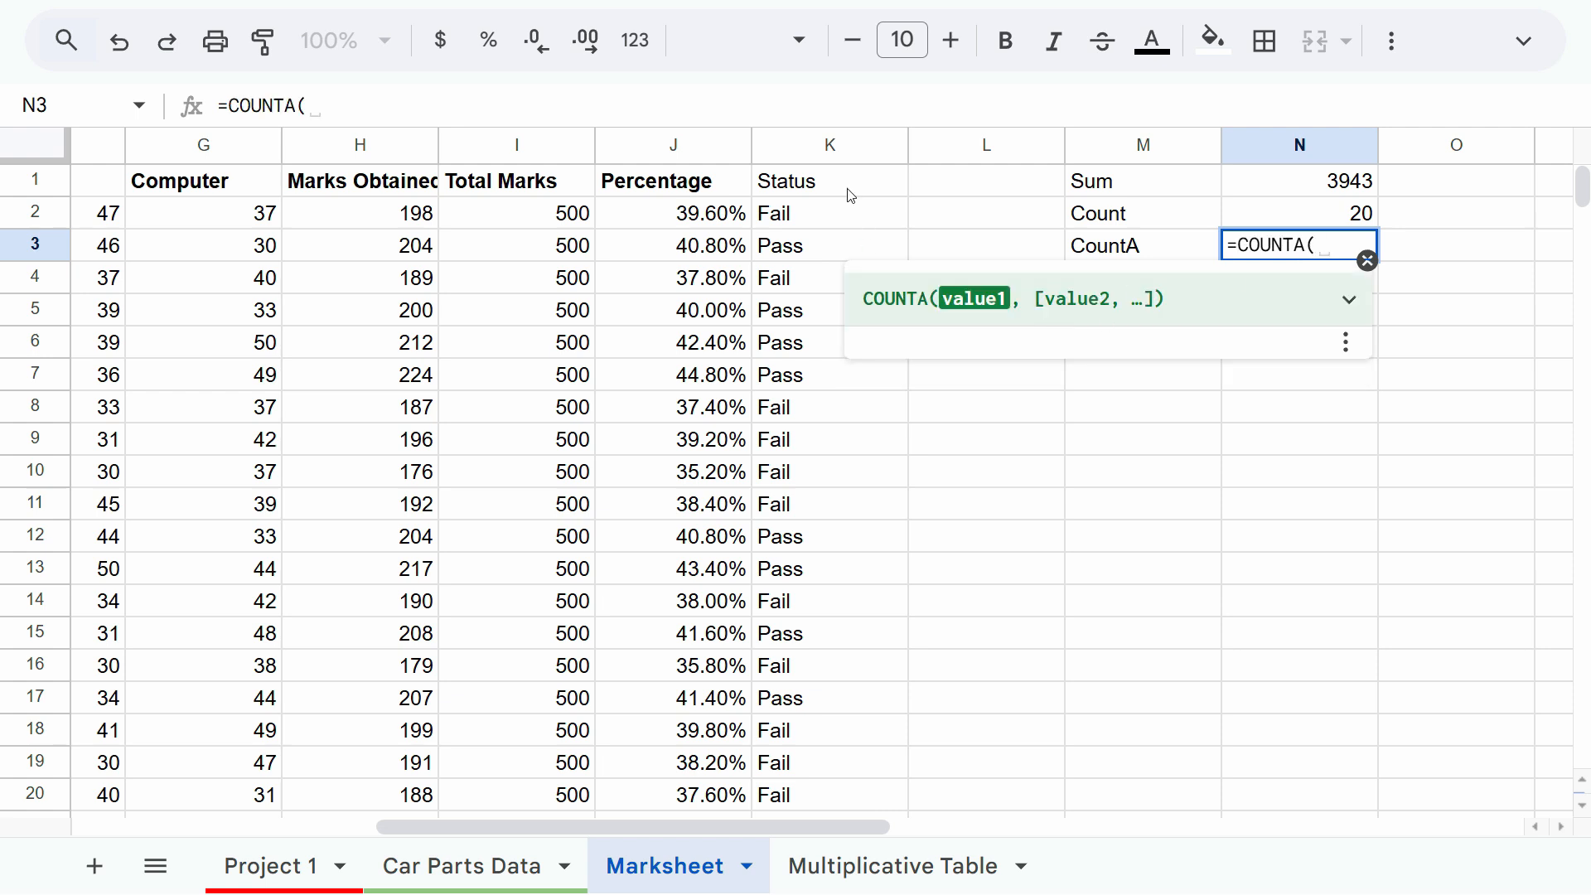
left_click(832, 148)
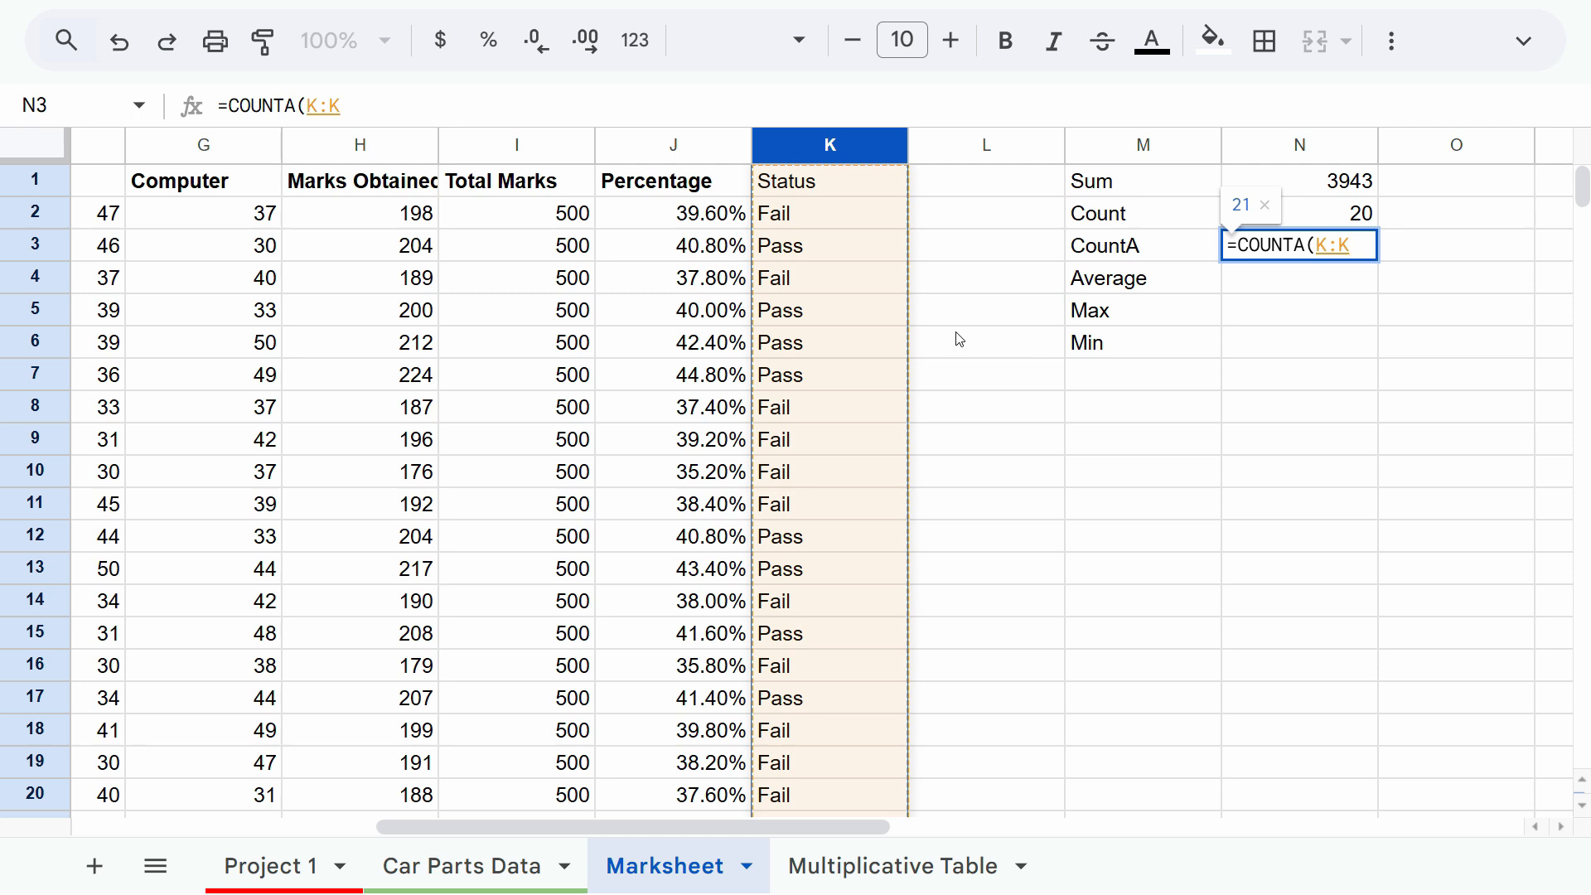
key("Return")
left_click(1362, 256)
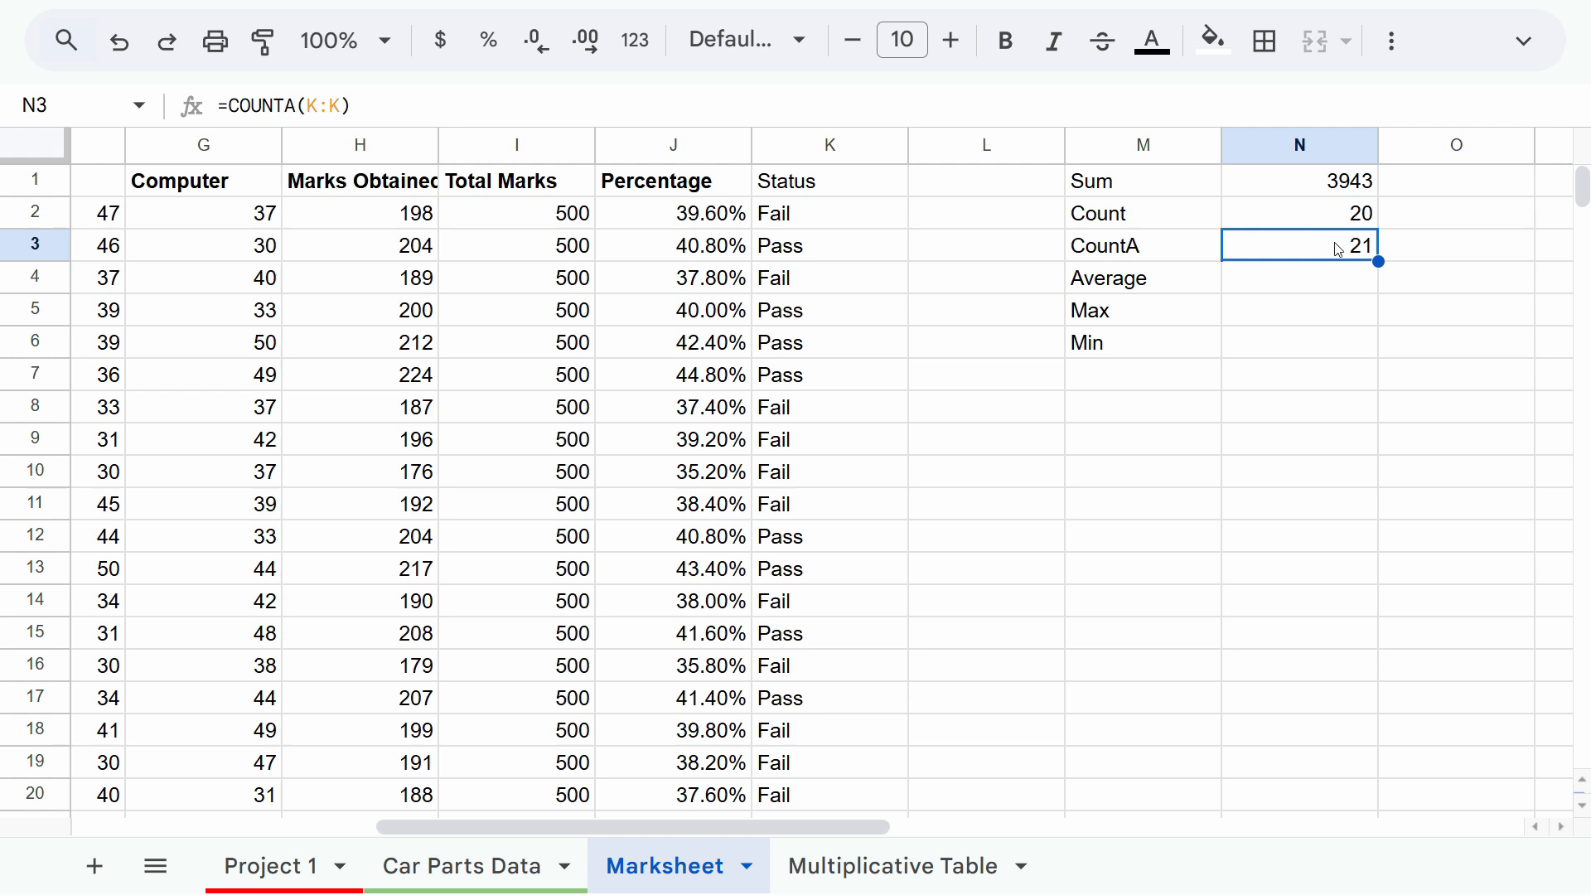
Delete the Status header text from K1 and check the CountA result in N3.
left_click(823, 187)
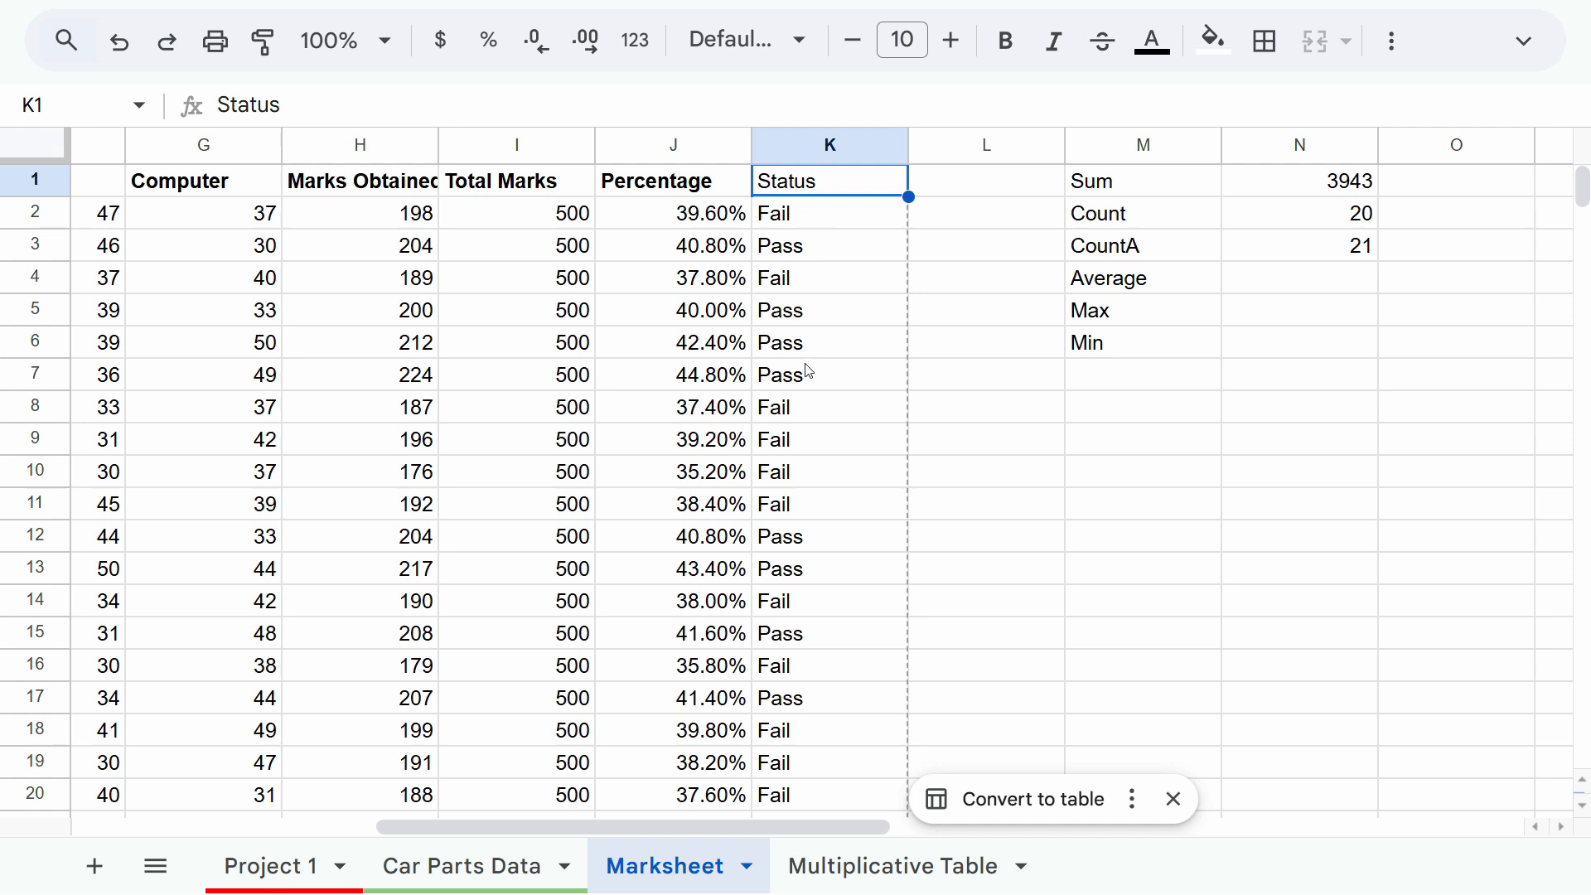
key("Delete")
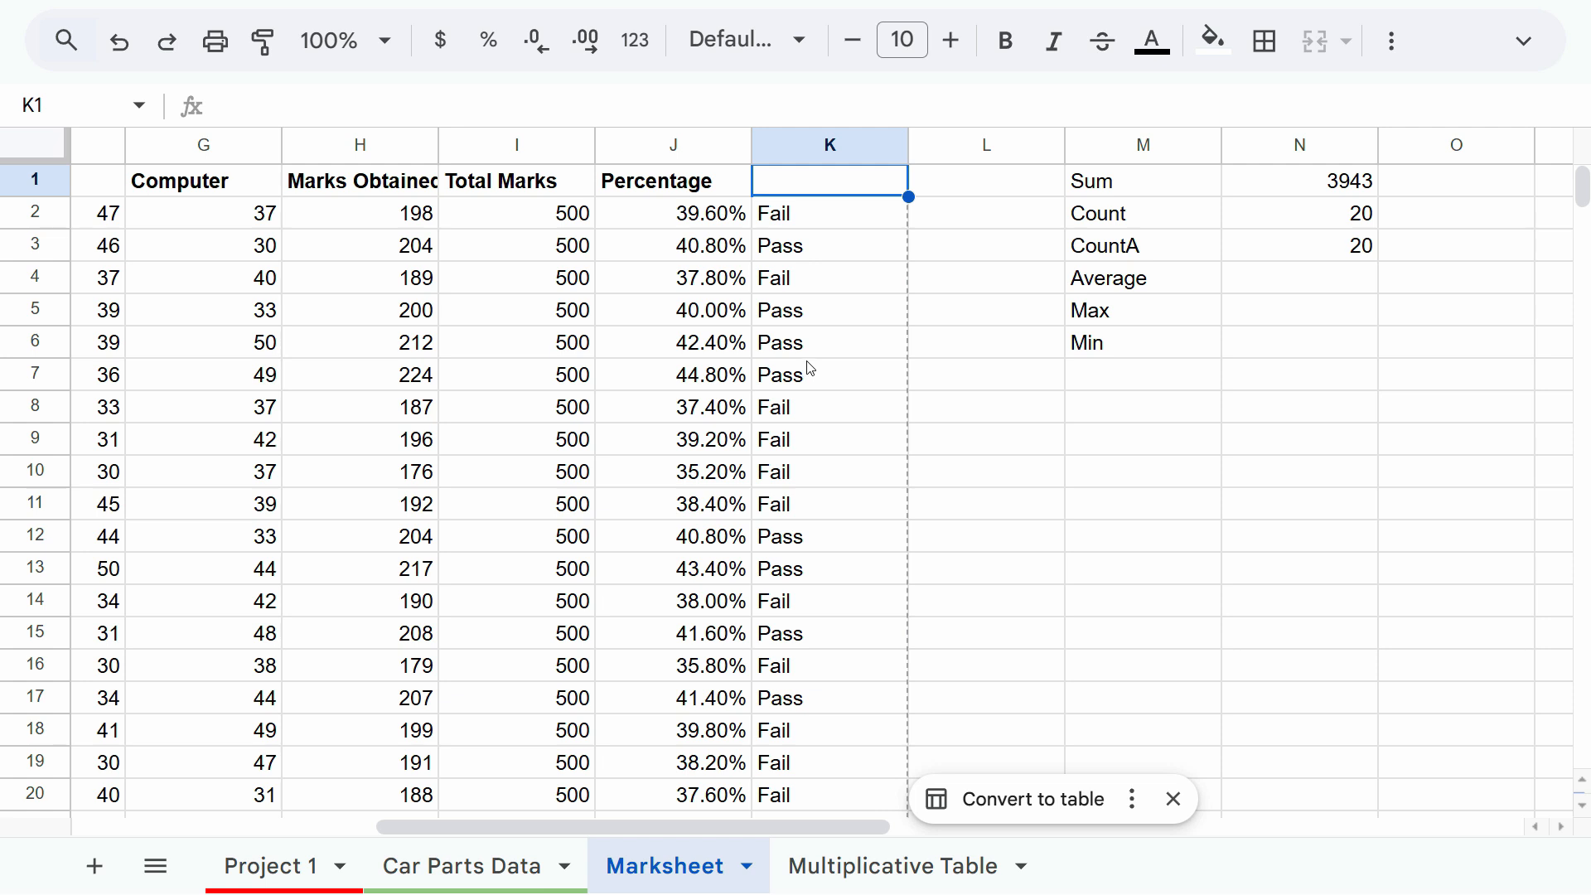
left_click(1339, 259)
Try to enter an AVERAGE formula in N4 without specifying a range.
left_click(1243, 271)
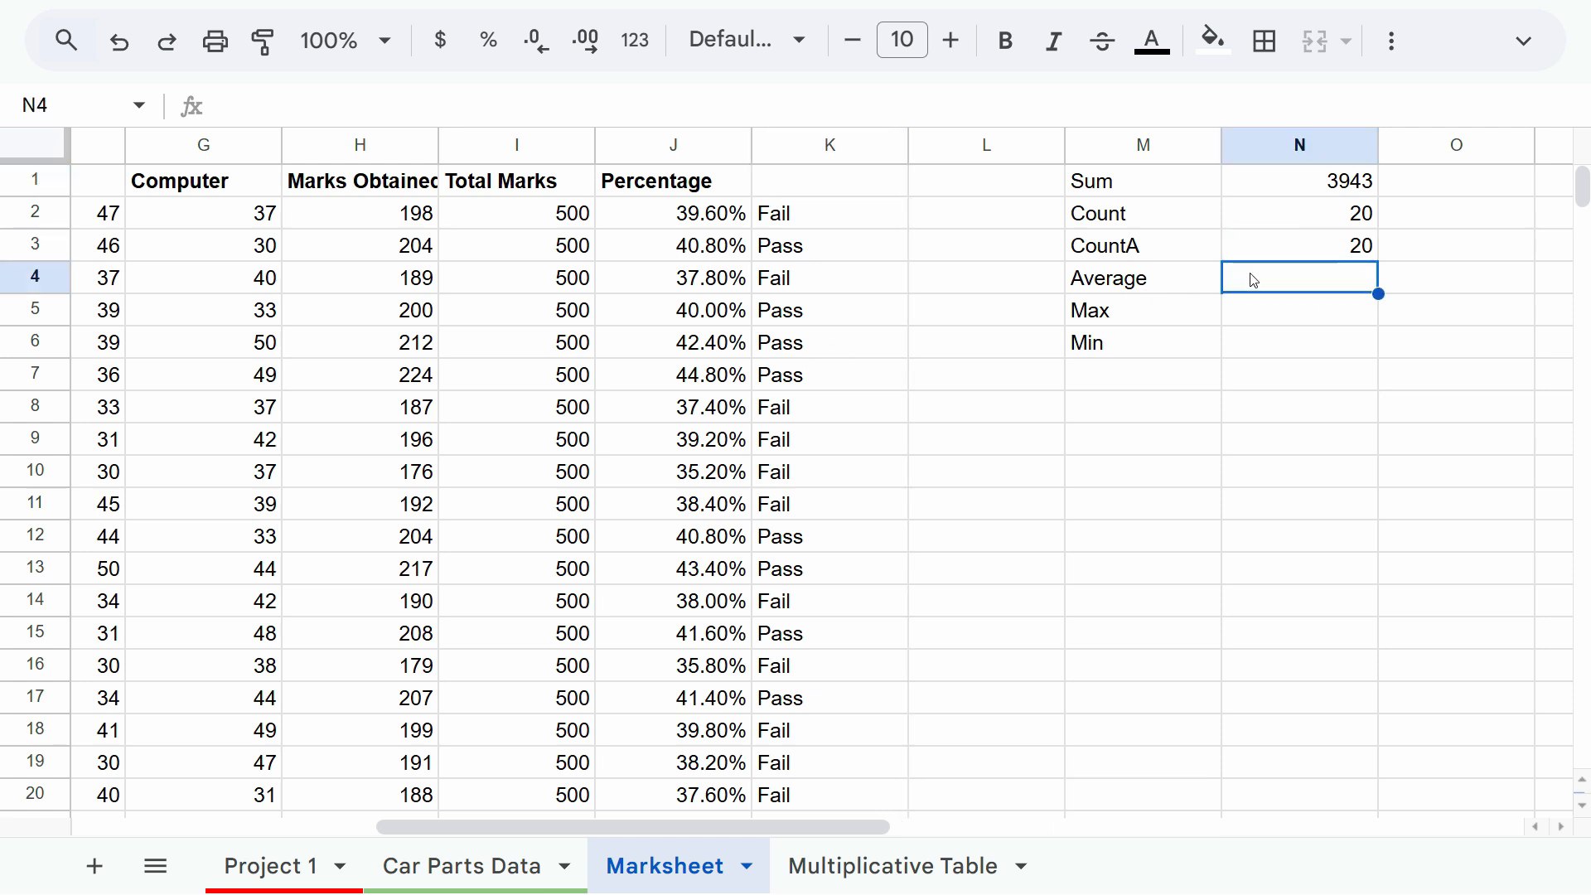
type("=avera")
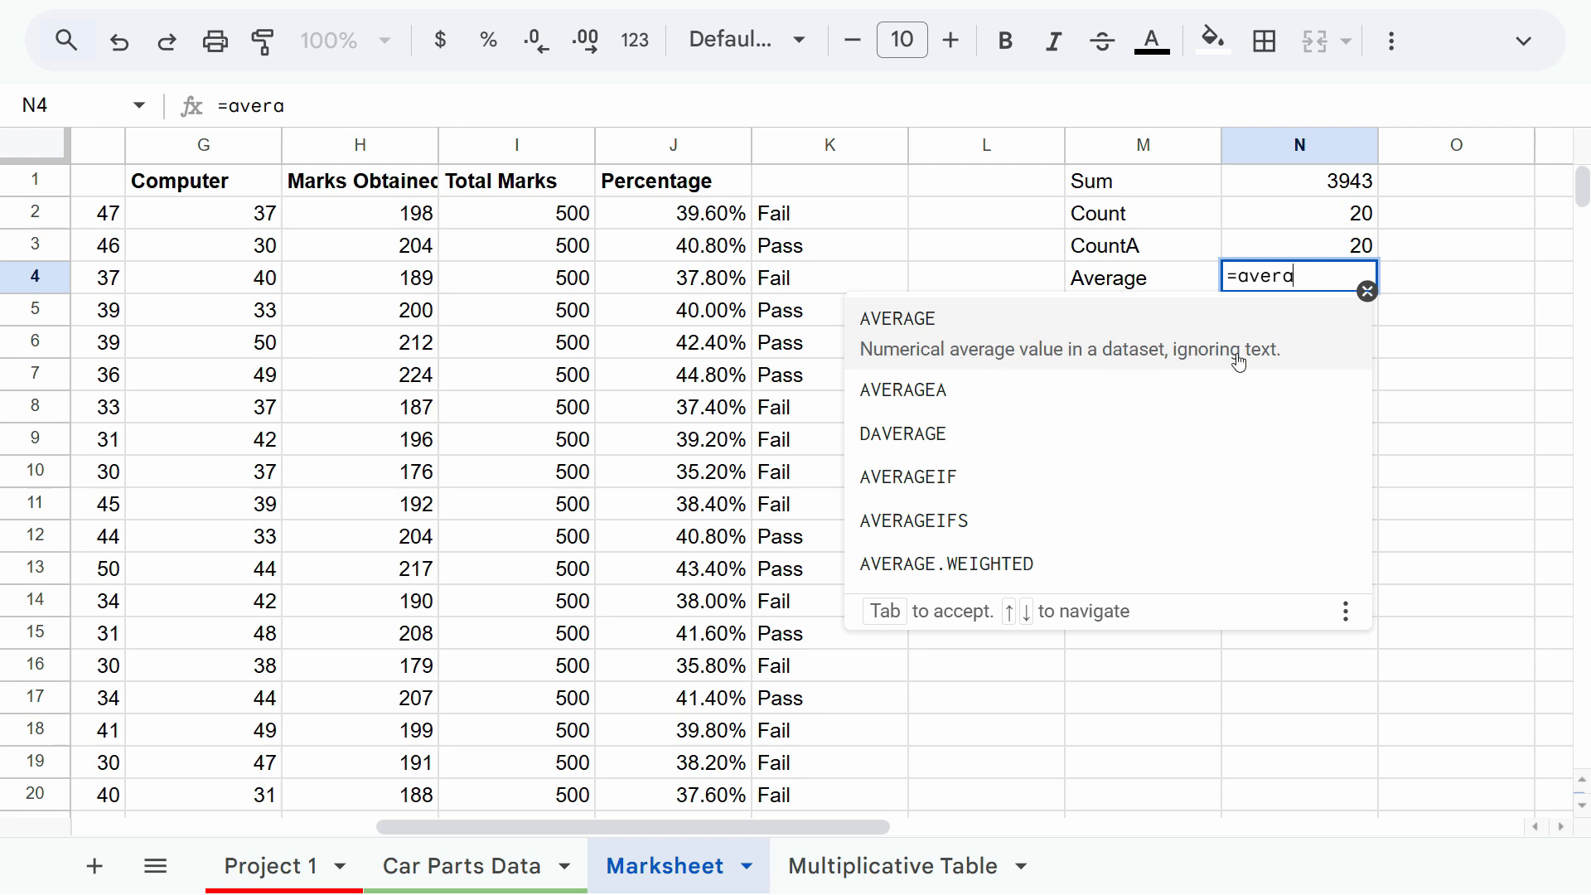
key("Tab")
key("Tab")
Overwrite the Marks Obtained value in H4 with the text NA as a test of missing marks.
left_click(412, 290)
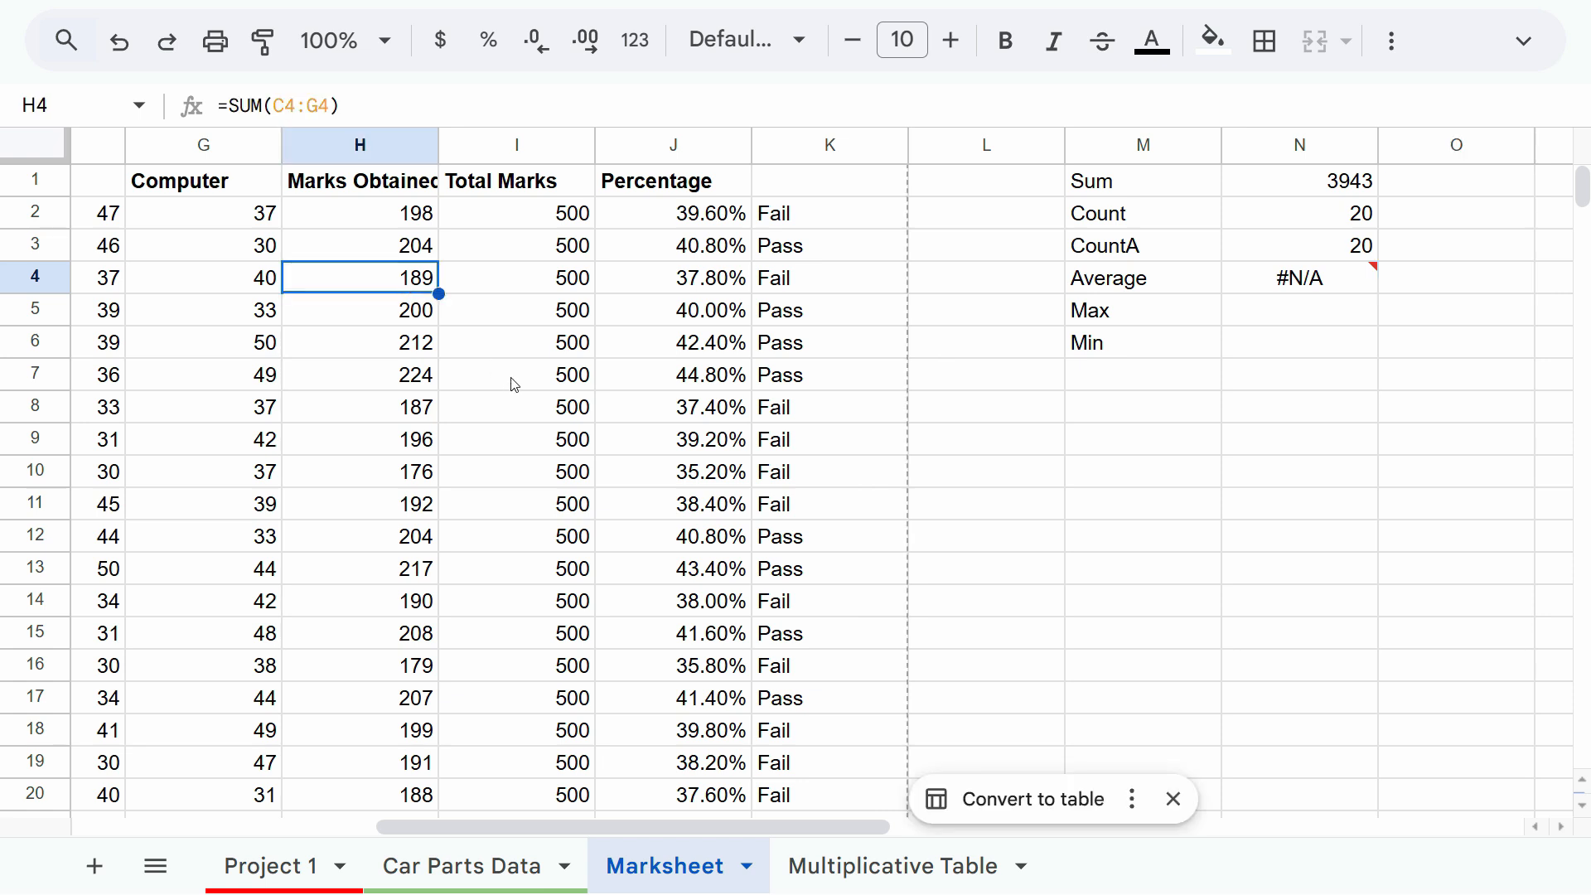
type("n")
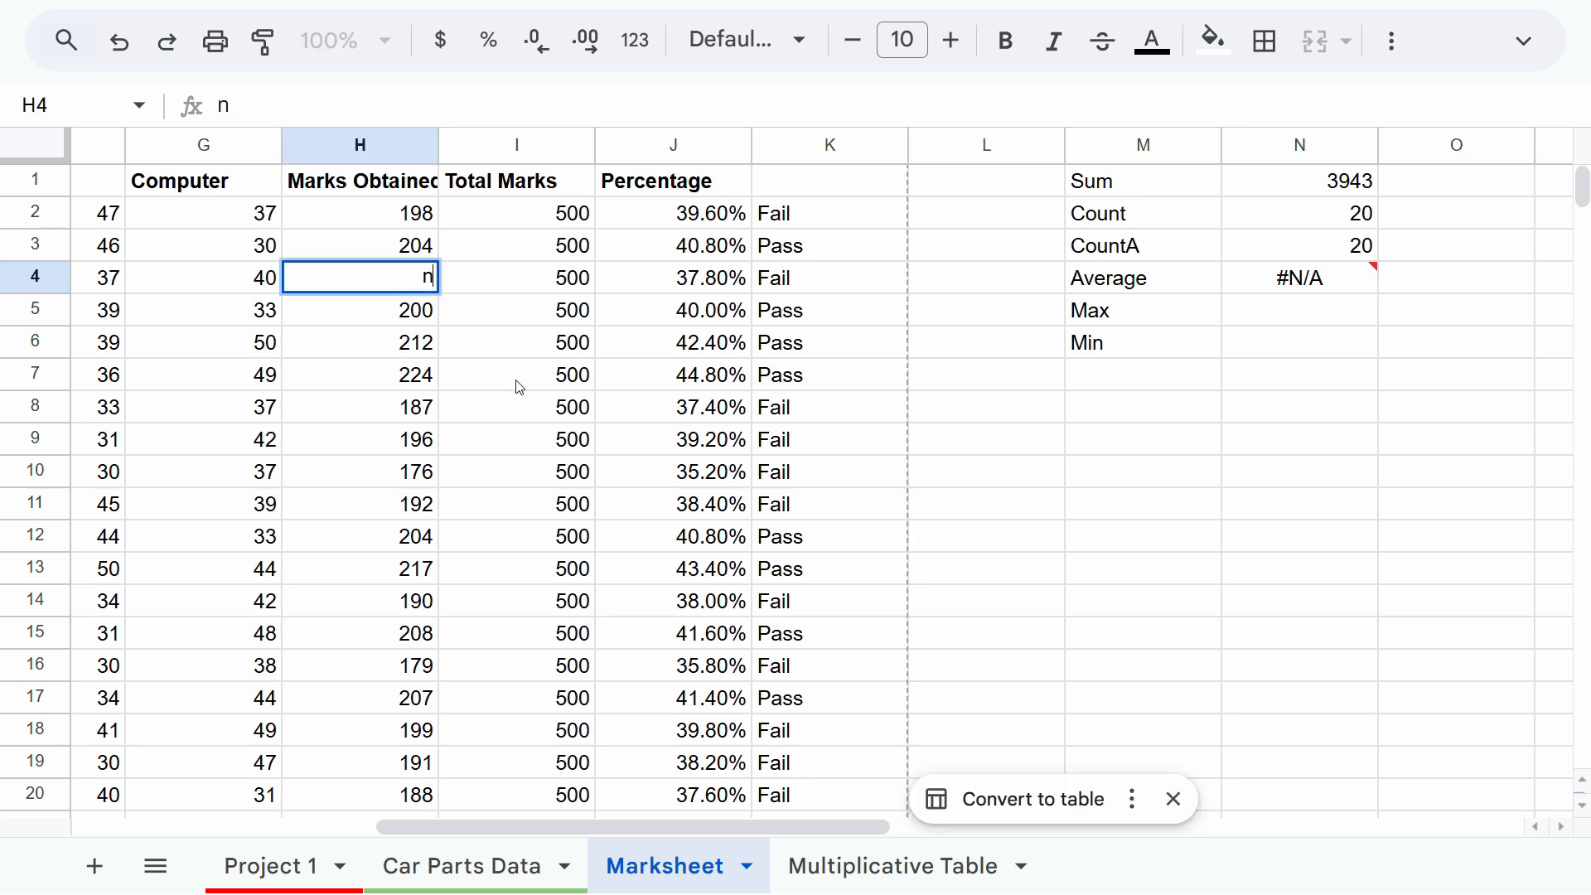
key("BackSpace")
type("NA")
key("Return")
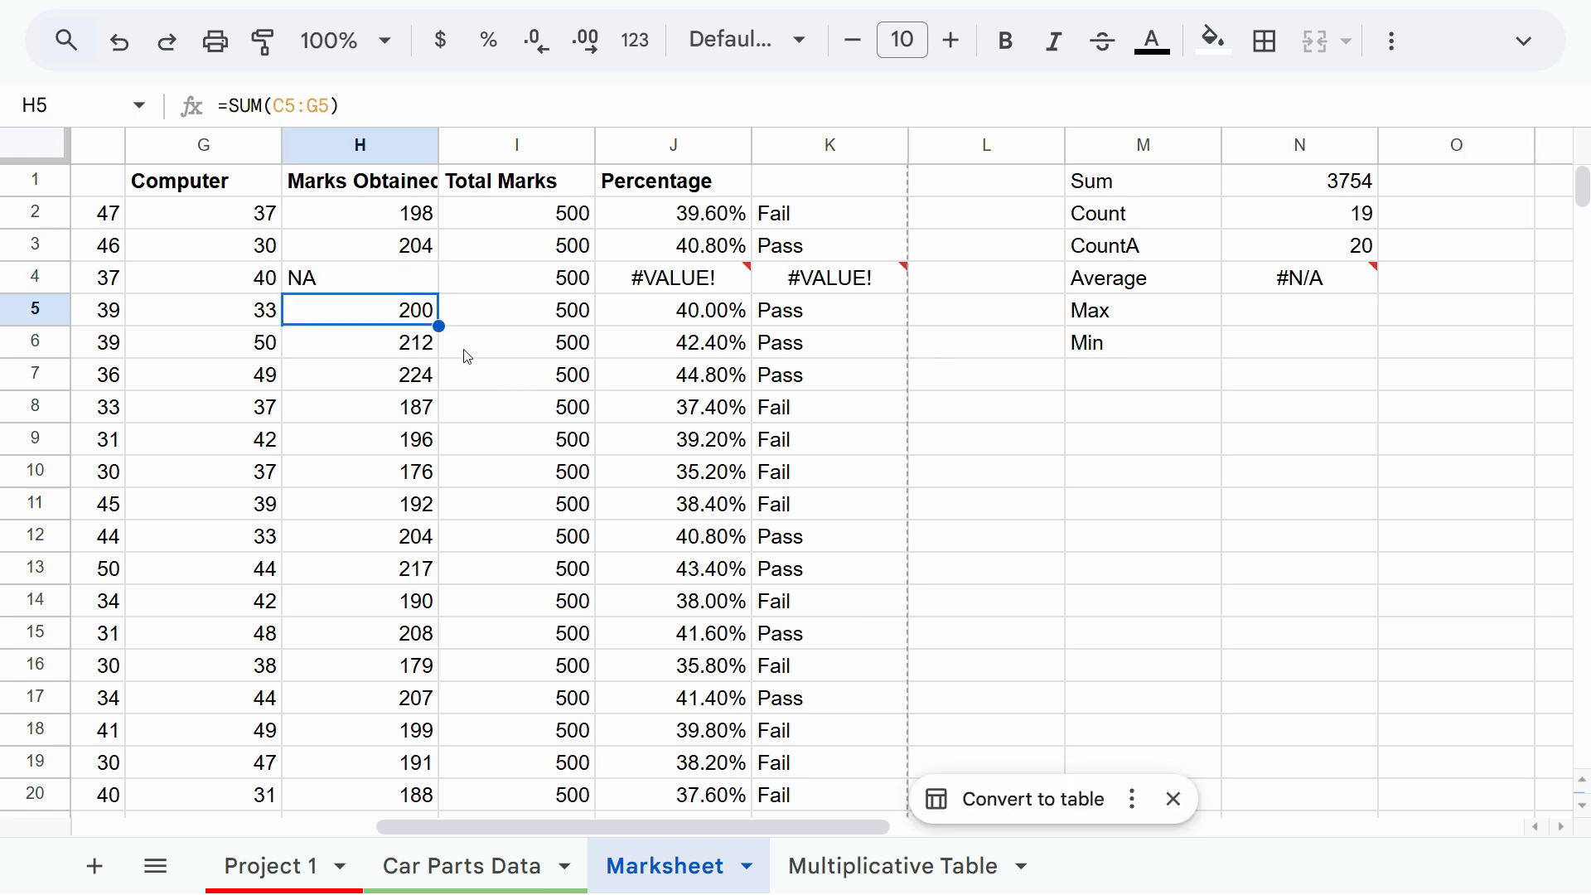
key("Up")
Average the Marks Obtained column in N4 with =AVERAGE(H:H).
left_click(1306, 282)
type("=av")
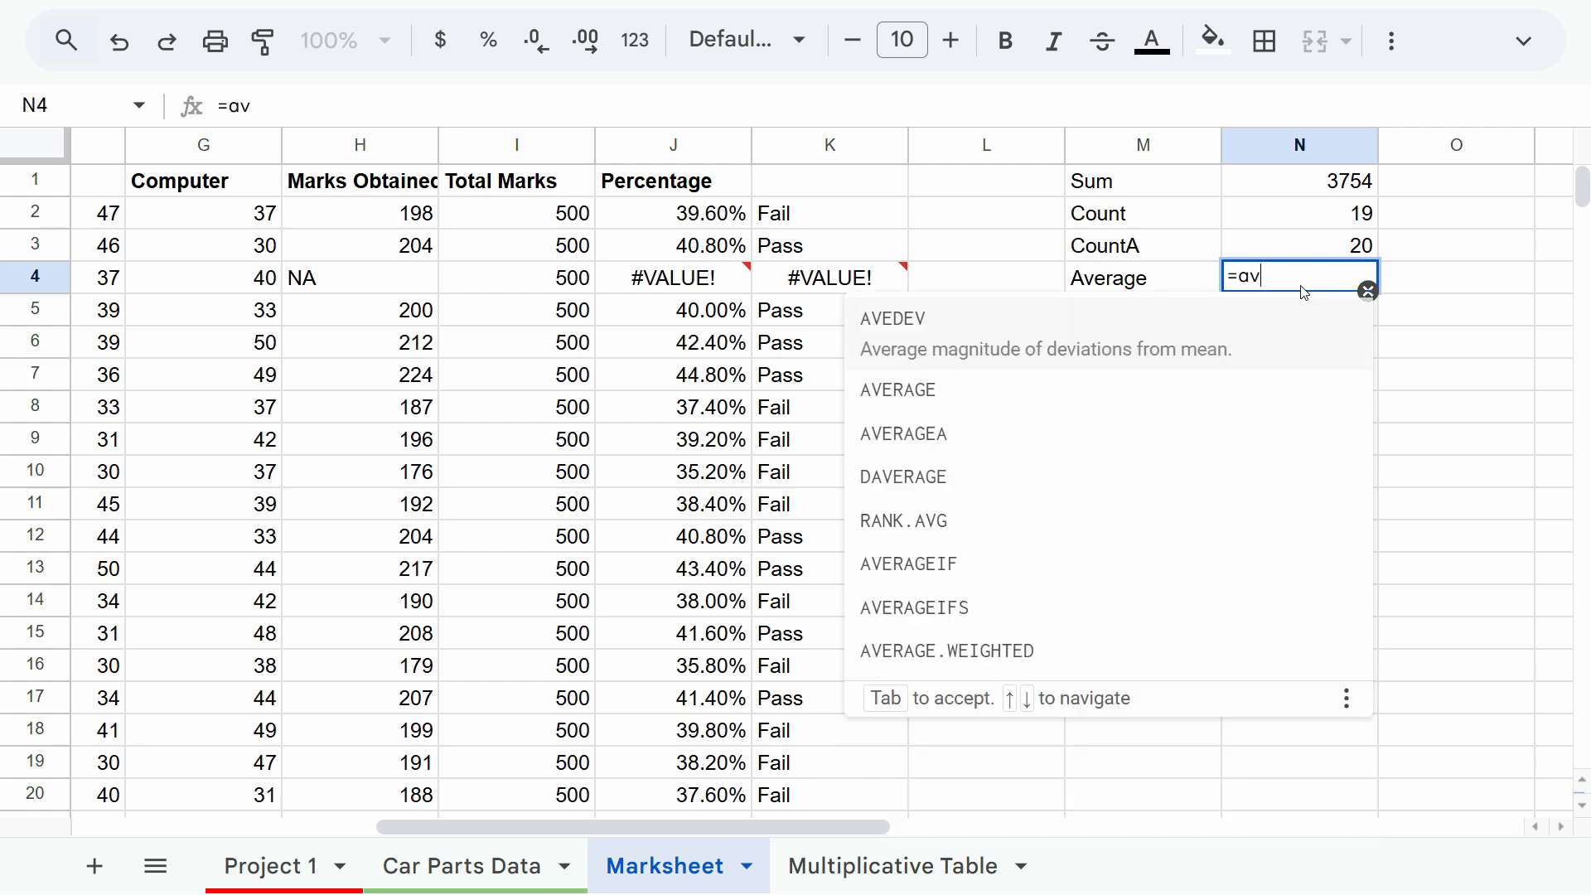
type("er")
key("Tab")
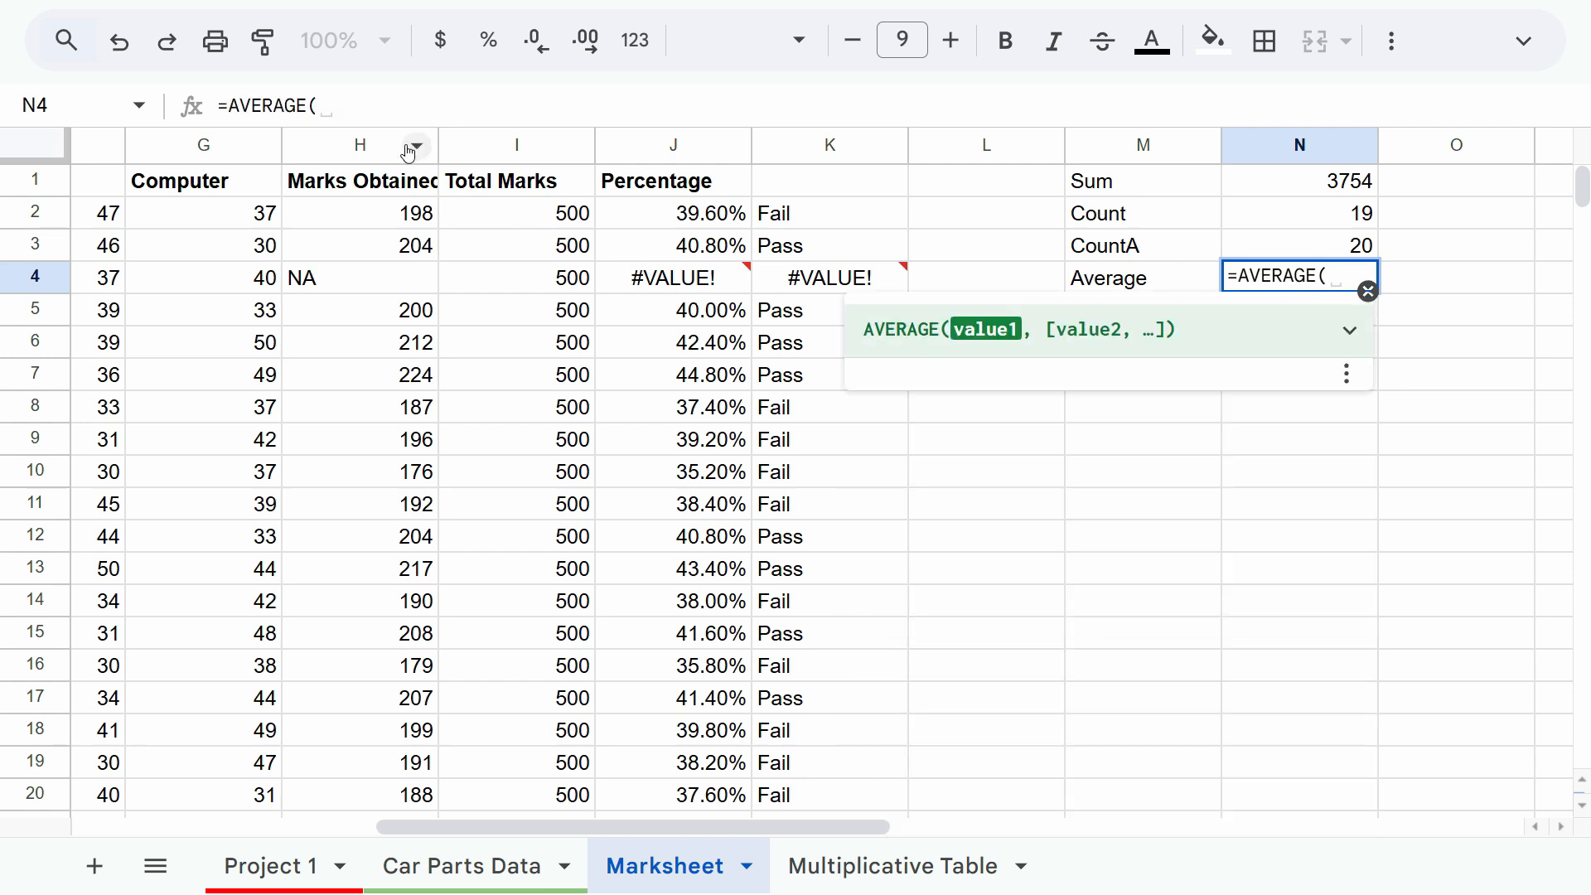
left_click(369, 149)
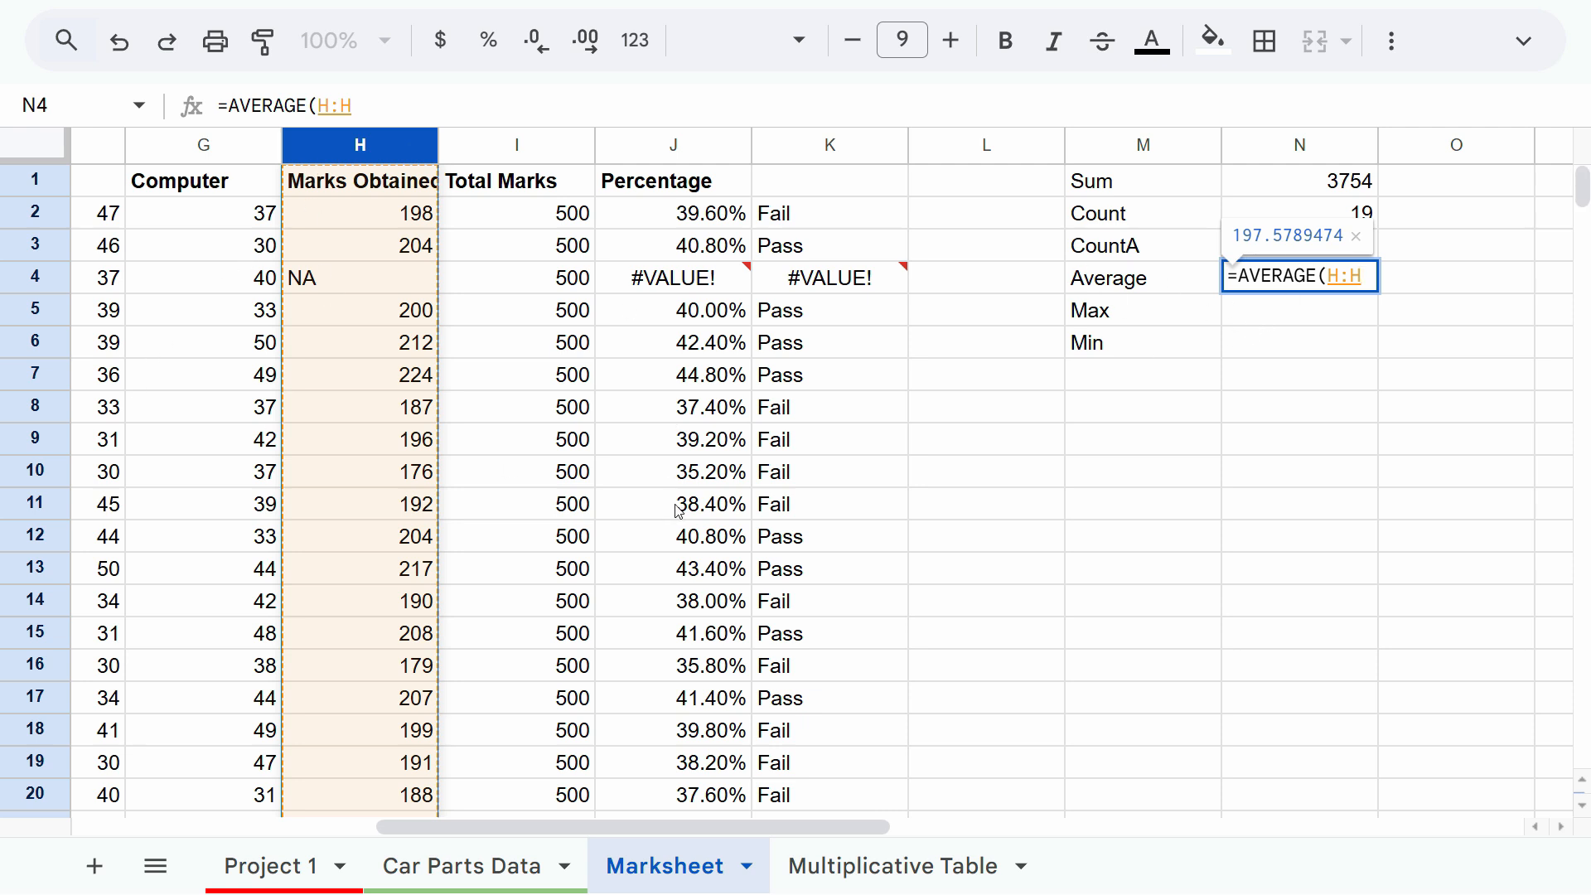
key("Return")
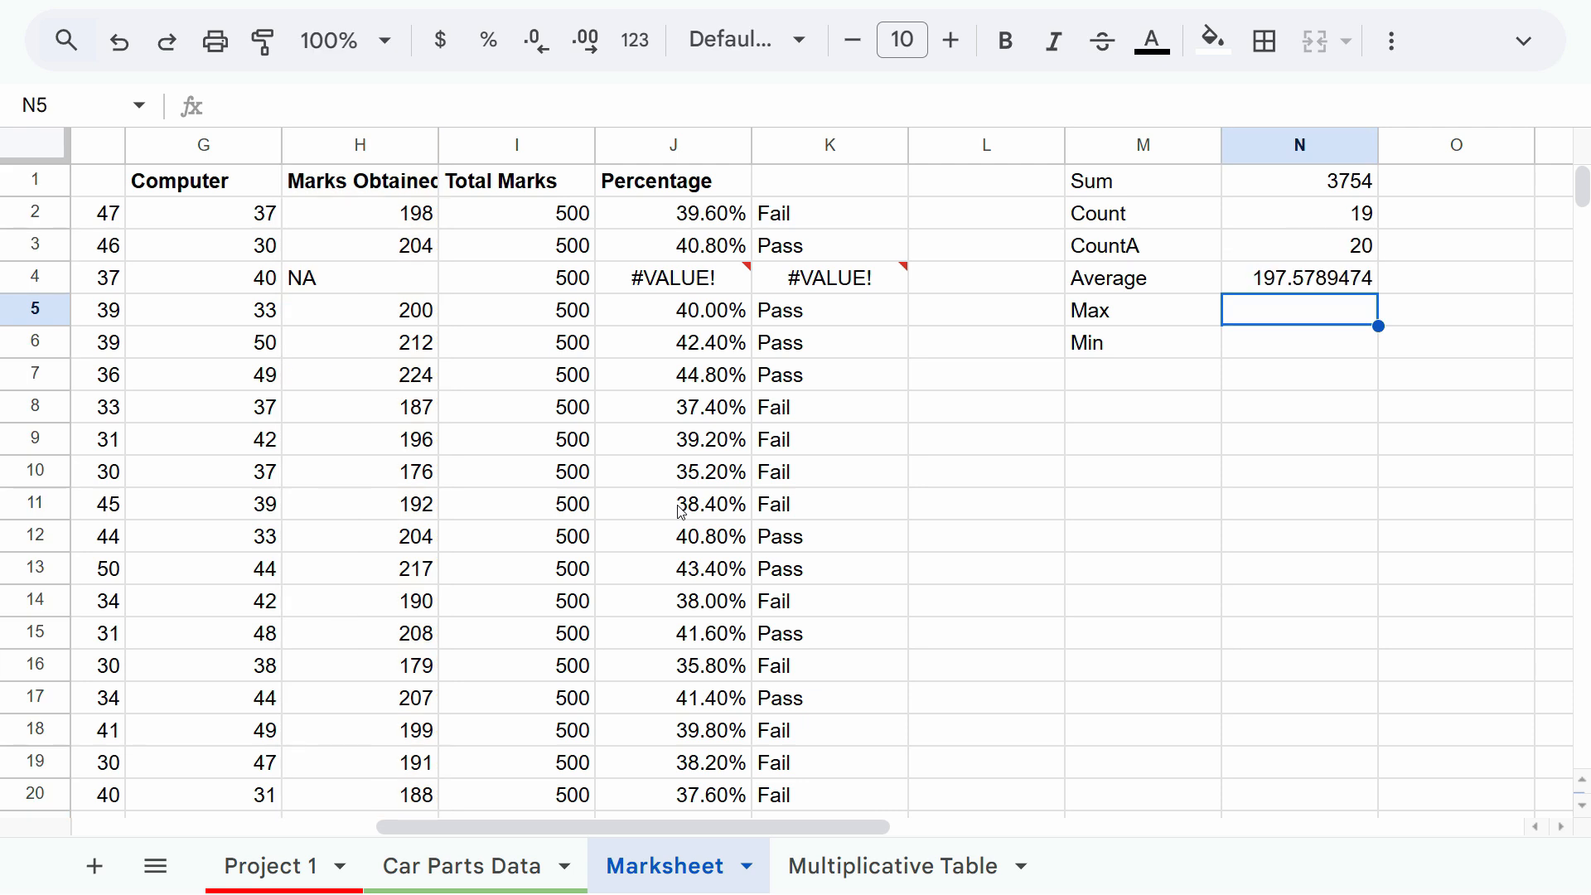
Check the formula in N4, and undo the average over column H and the NA entry in H4.
left_click(1346, 285)
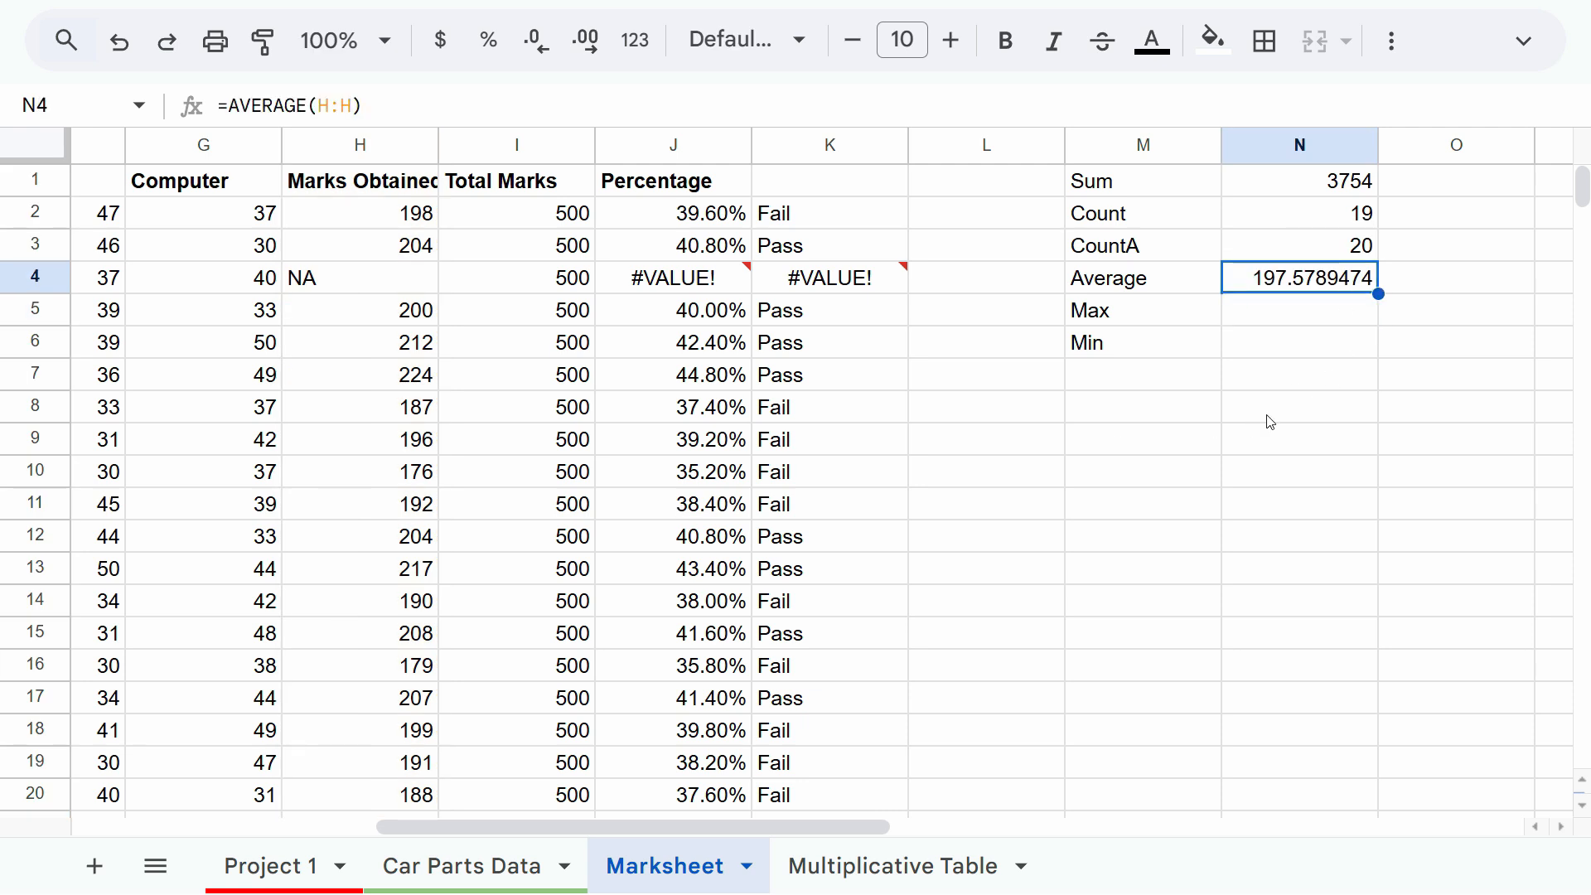
left_click(366, 278)
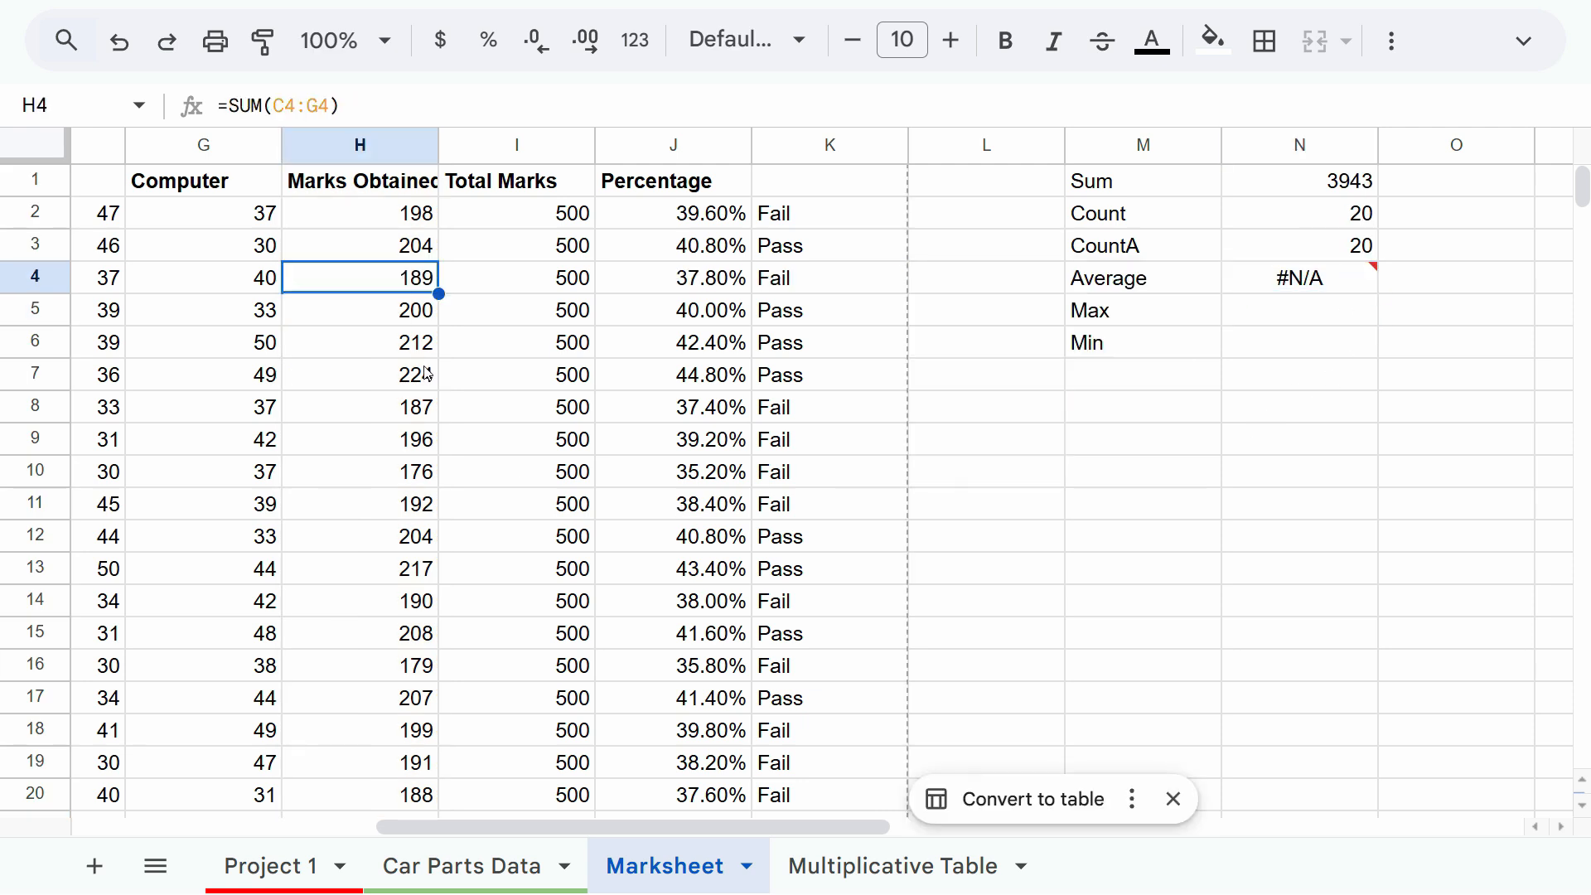
Average the whole Marks Obtained column in N4 with an AVERAGE formula over column H.
left_click(1302, 280)
type("=aver")
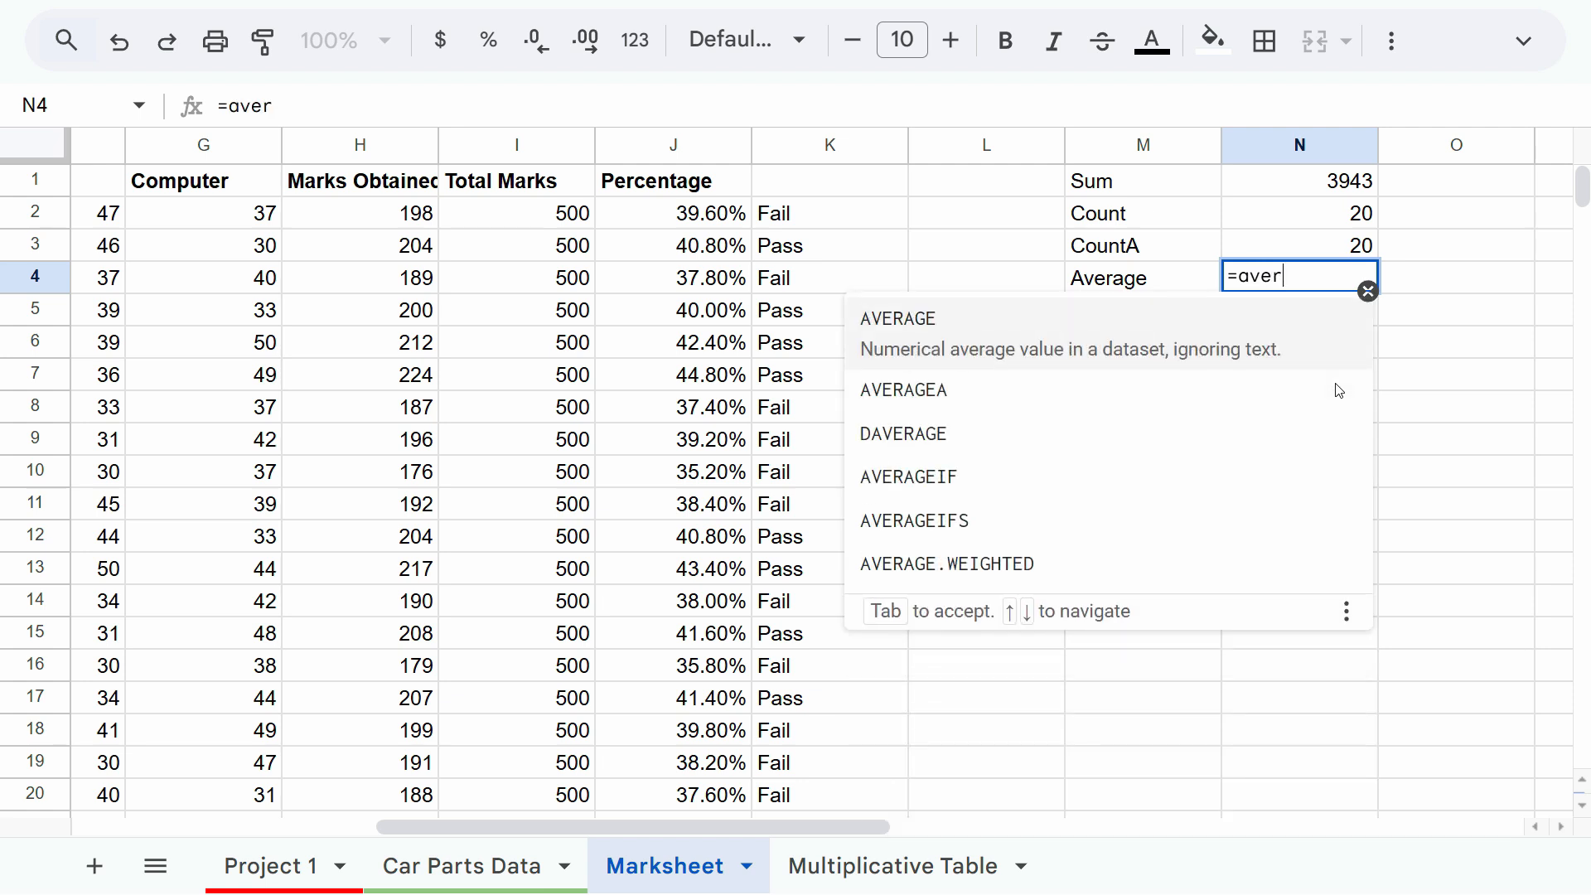
key("Tab")
left_click(360, 144)
key("Return")
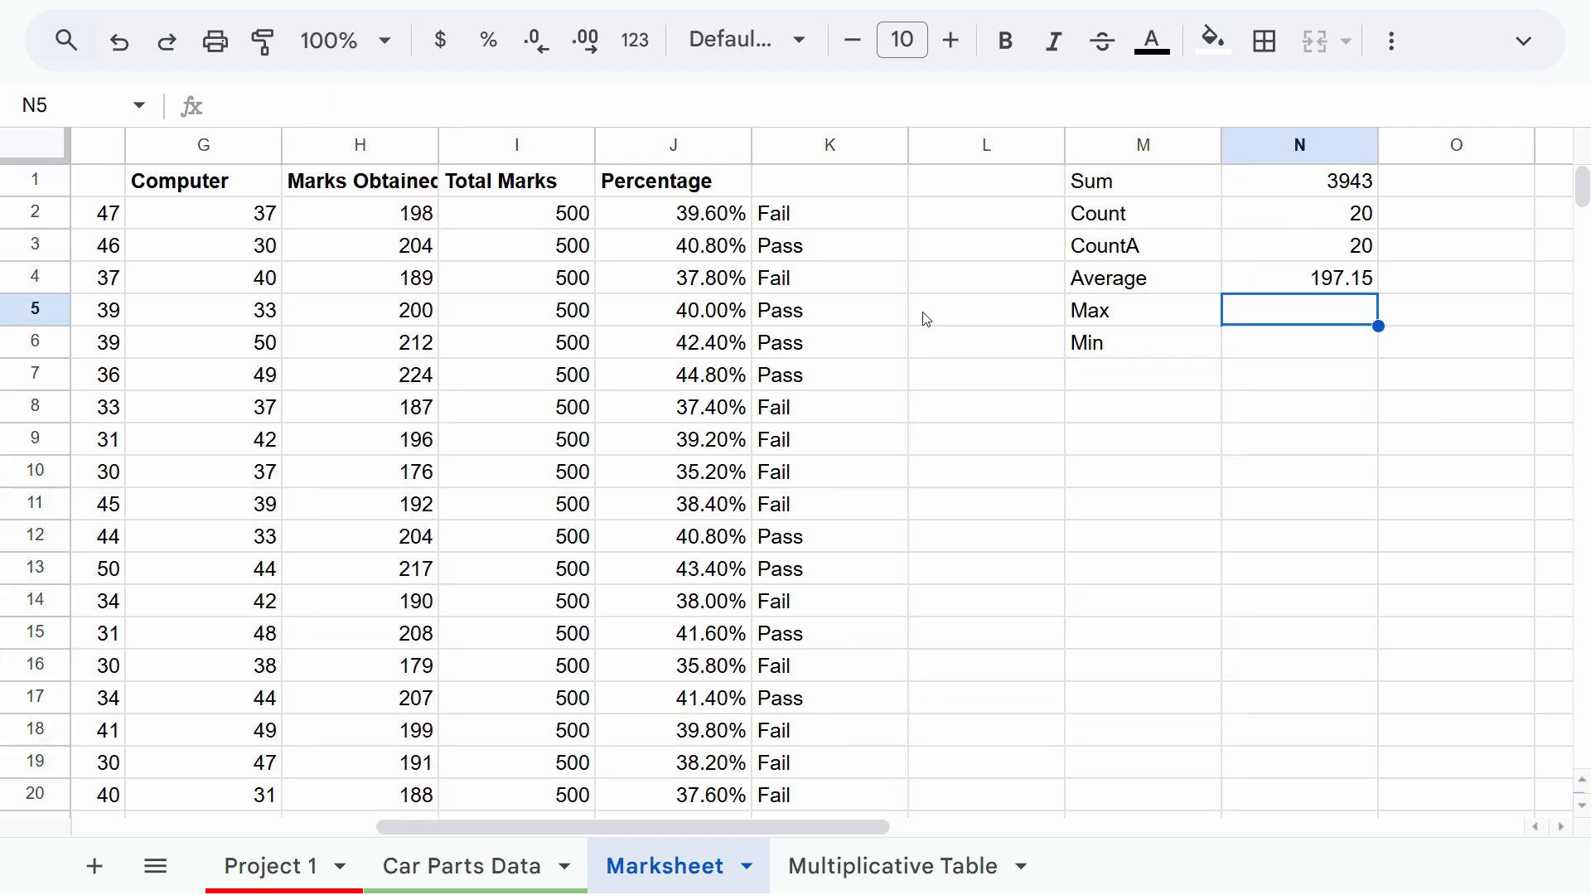
Review the Average result in N4 and the Max and Min rows of the summary list.
left_click(1249, 280)
left_click(1282, 316)
left_click(1279, 282)
left_click(1169, 292)
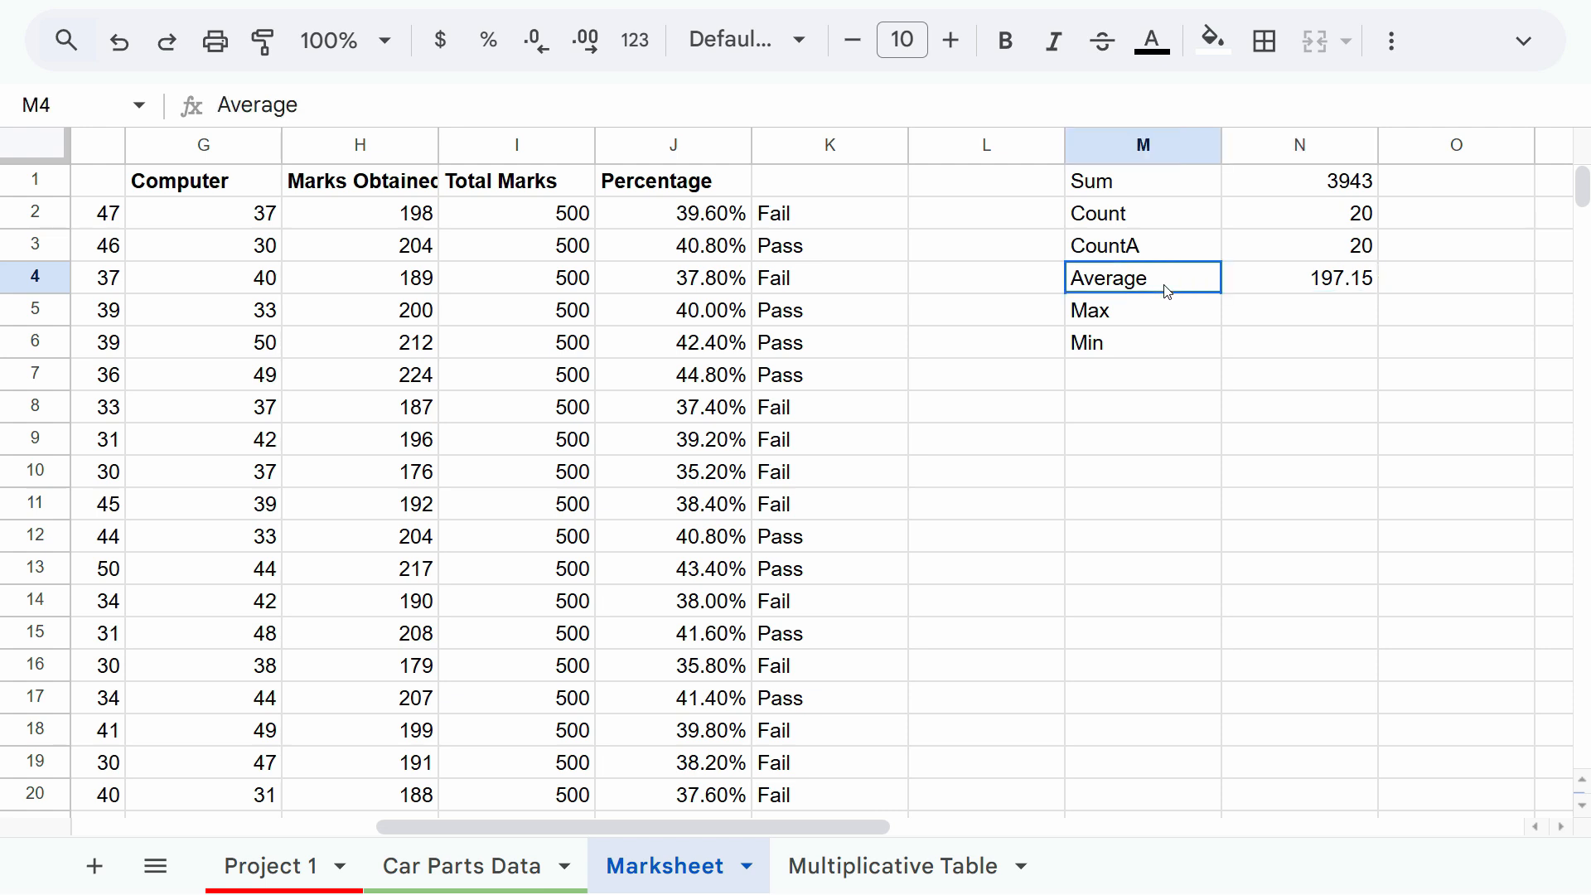
left_click(1277, 283)
left_click(1150, 286)
left_click(1094, 319)
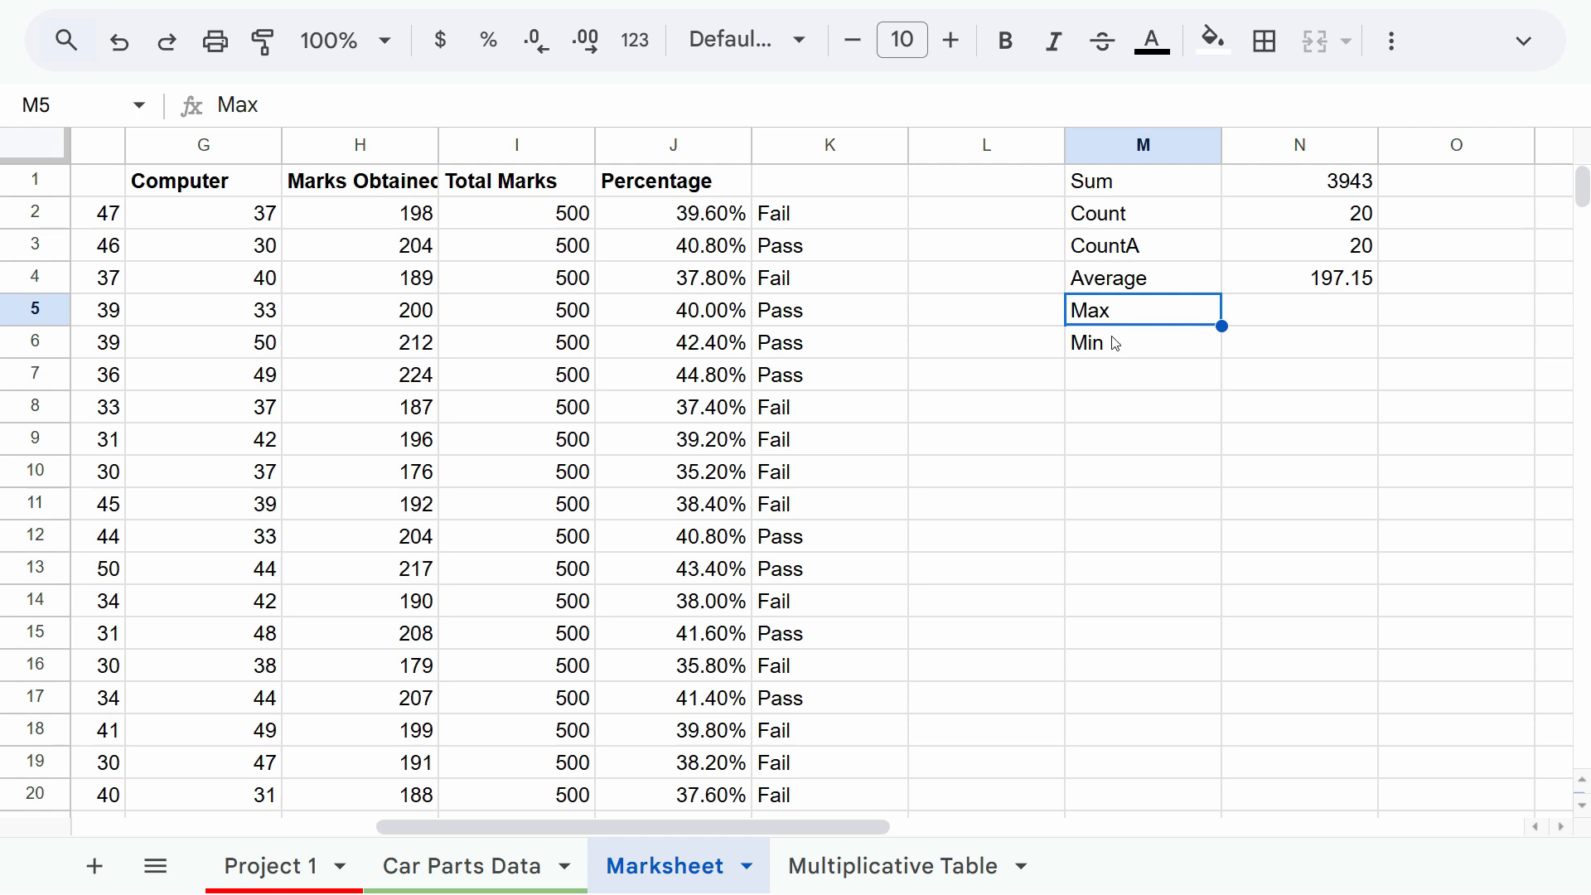
left_click(1116, 344)
left_click(1251, 356)
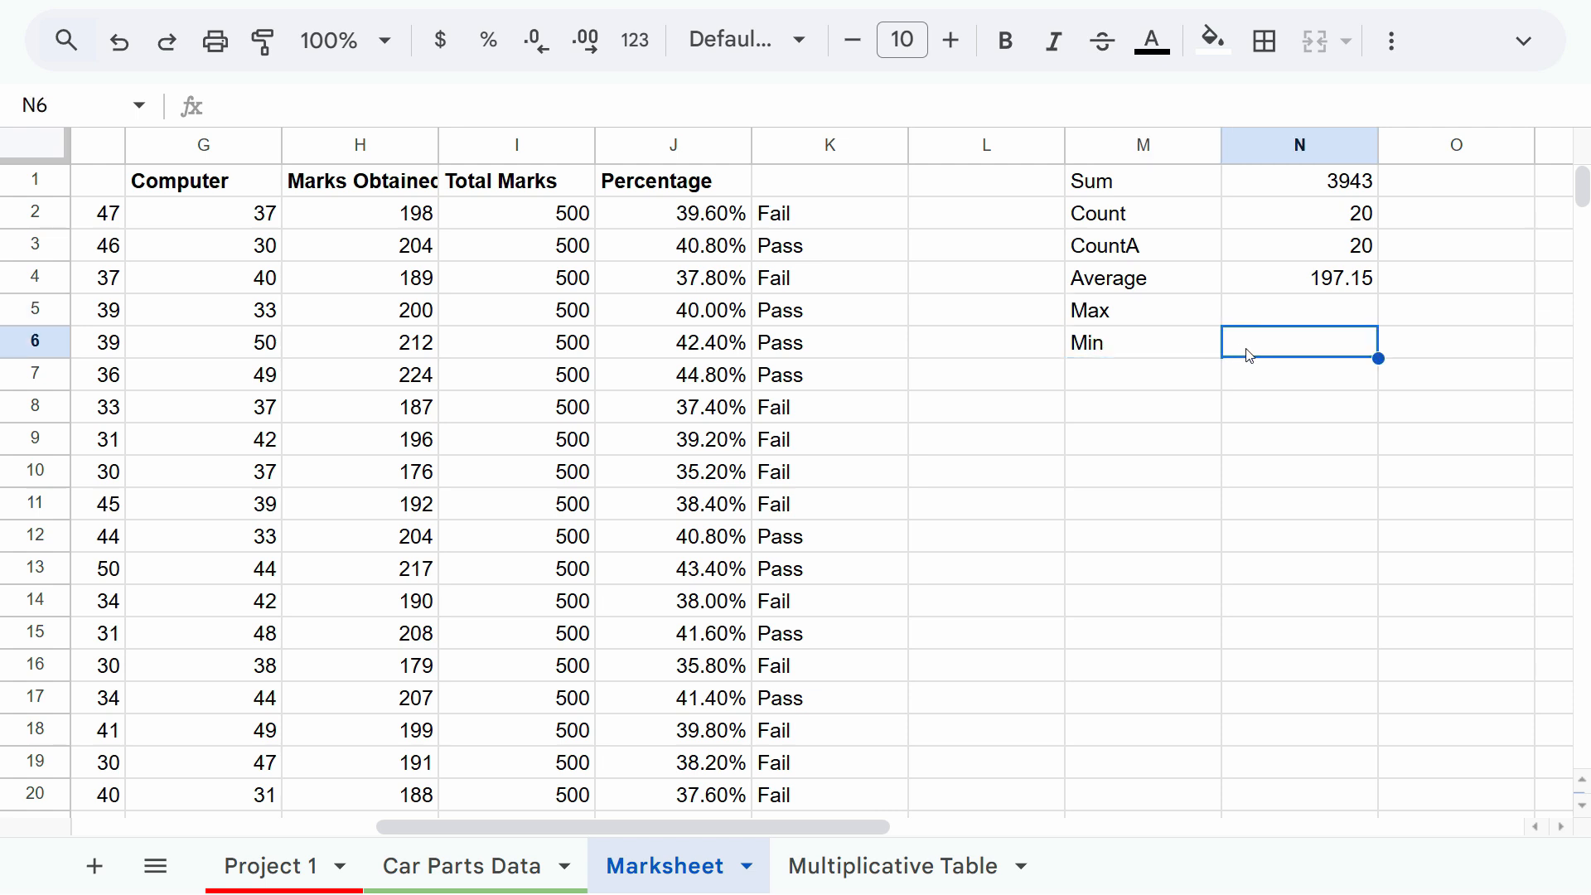
Calculate the highest Marks Obtained in N5 with =MAX(H:H) and compare it with the matching mark in H7.
left_click(1279, 312)
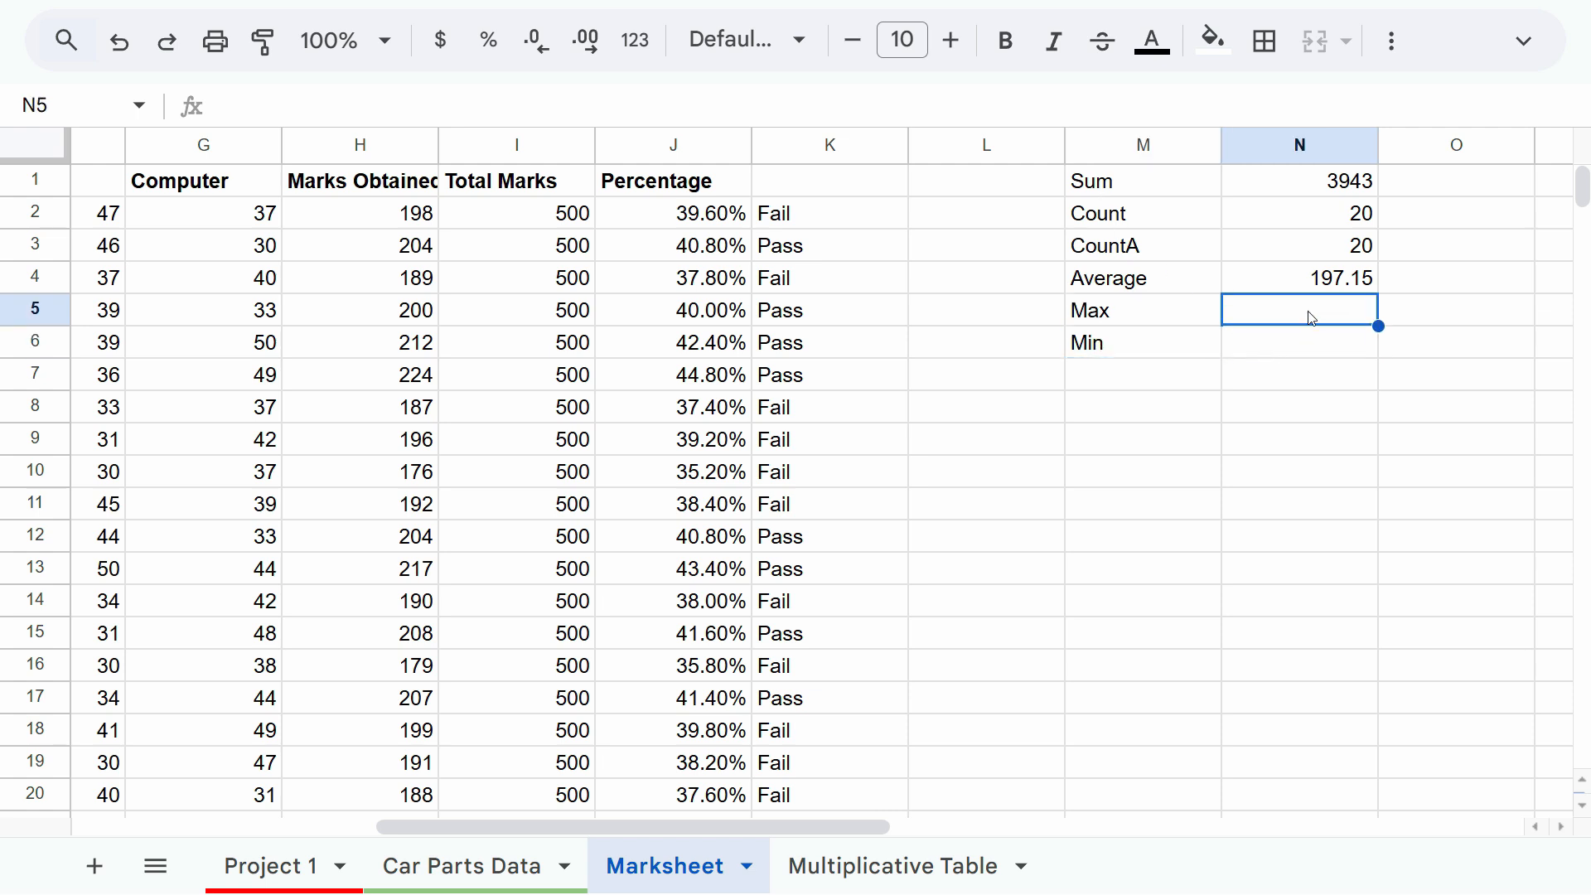
type("=MAX(")
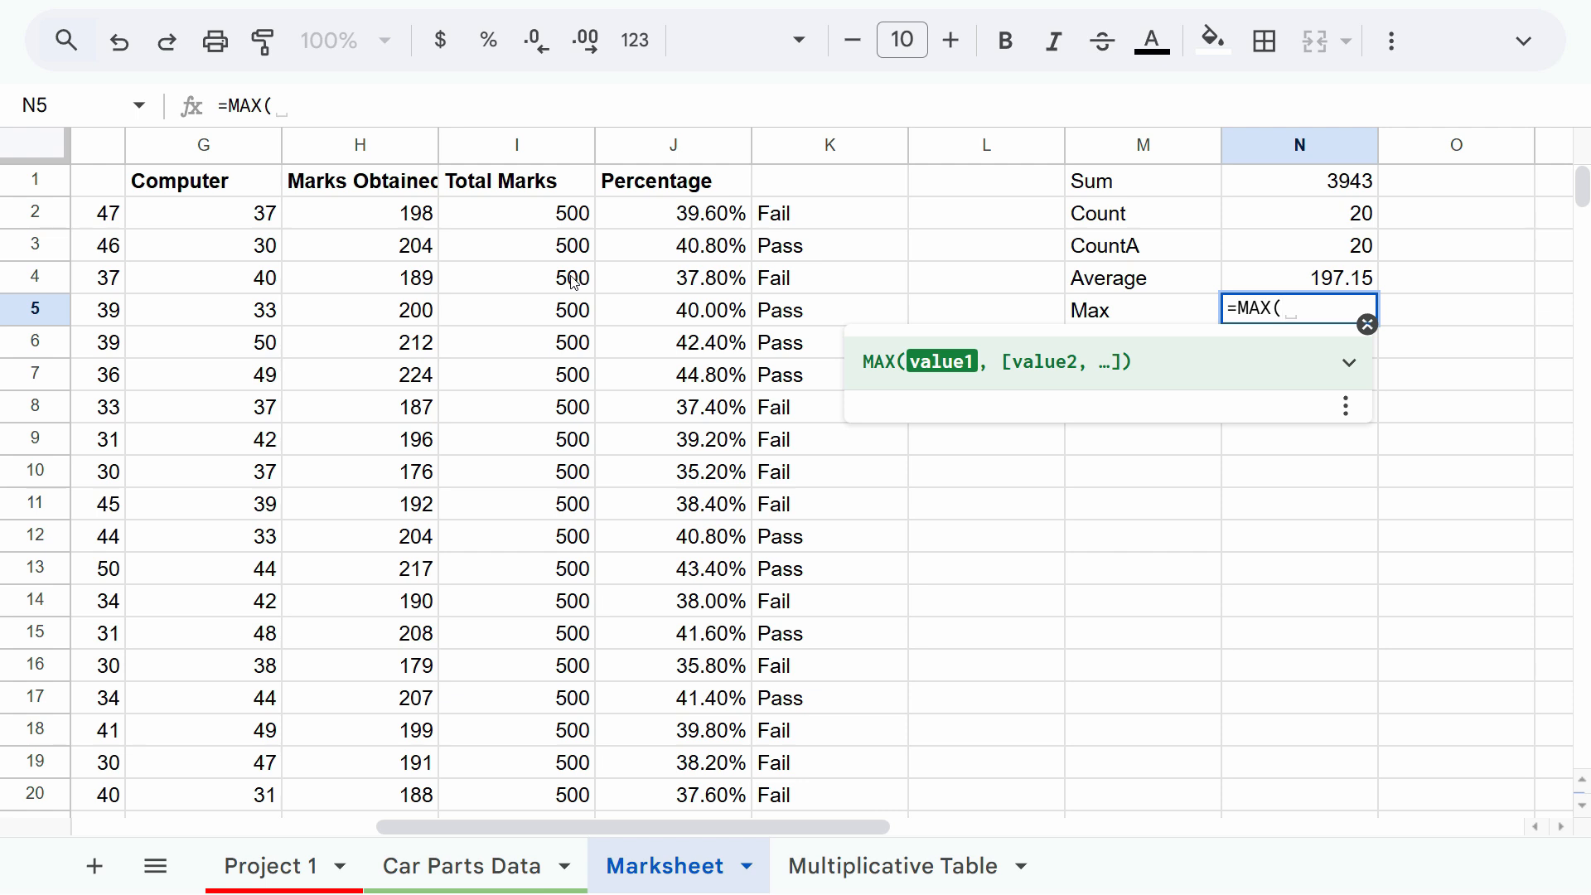
left_click(366, 142)
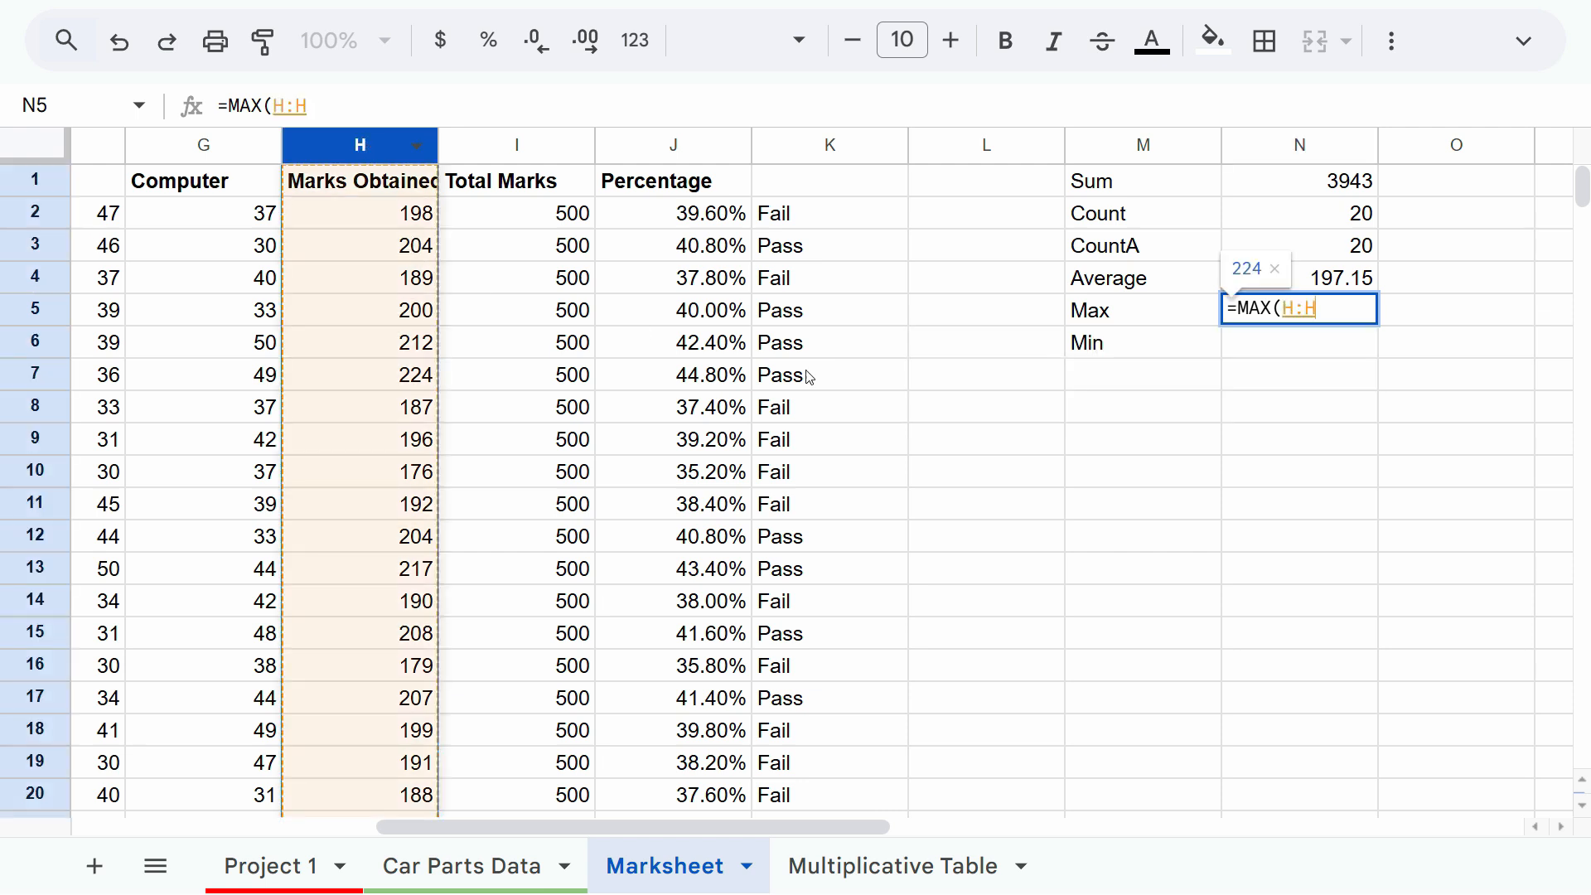
key("Return")
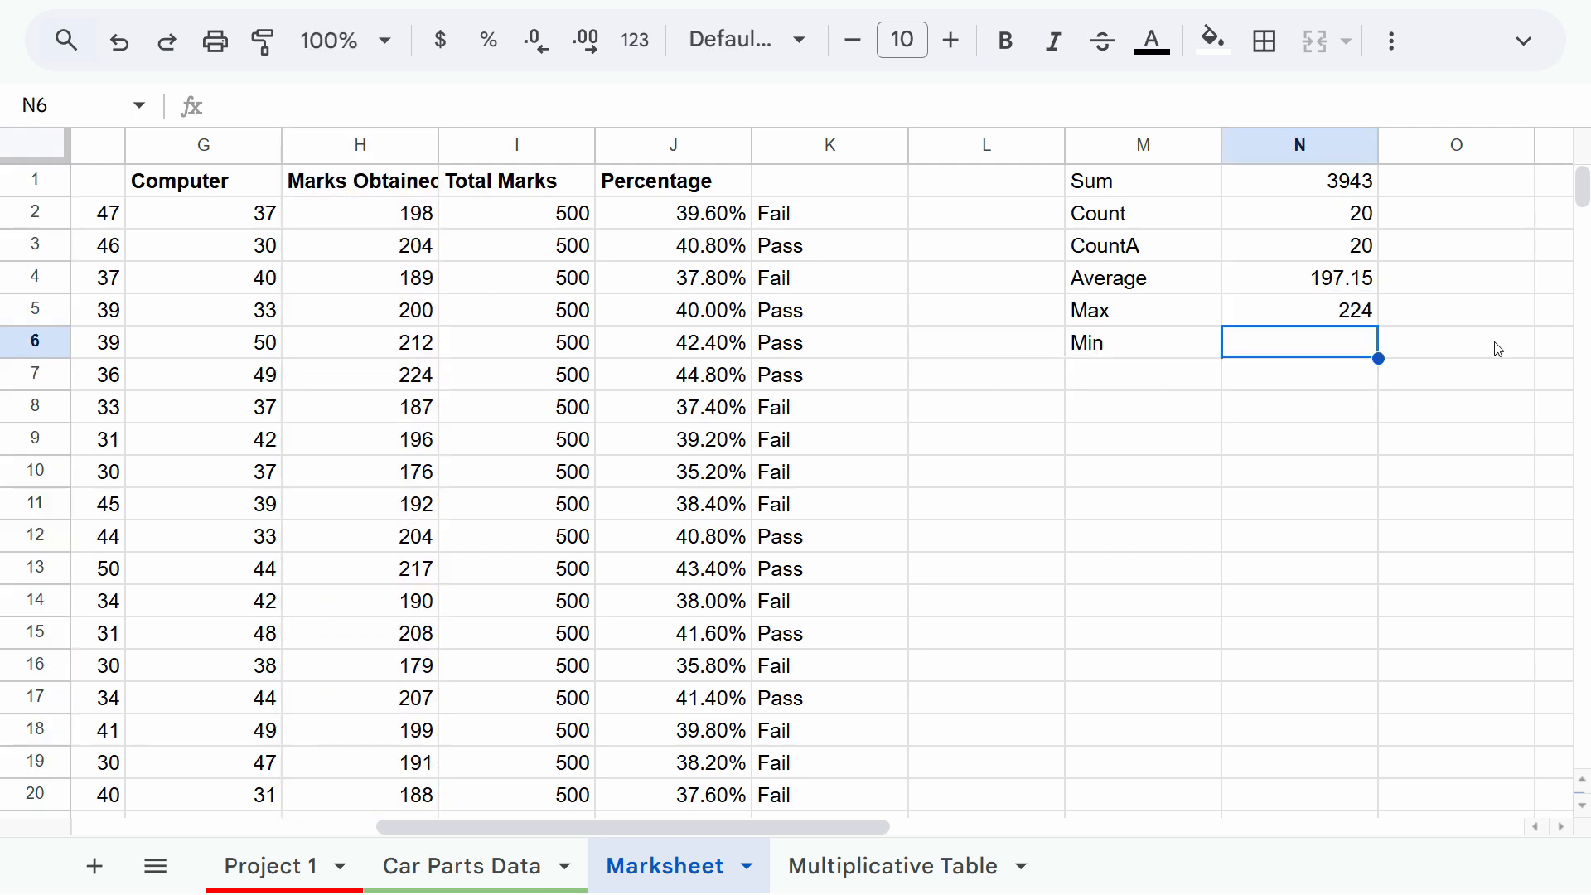
left_click(1309, 315)
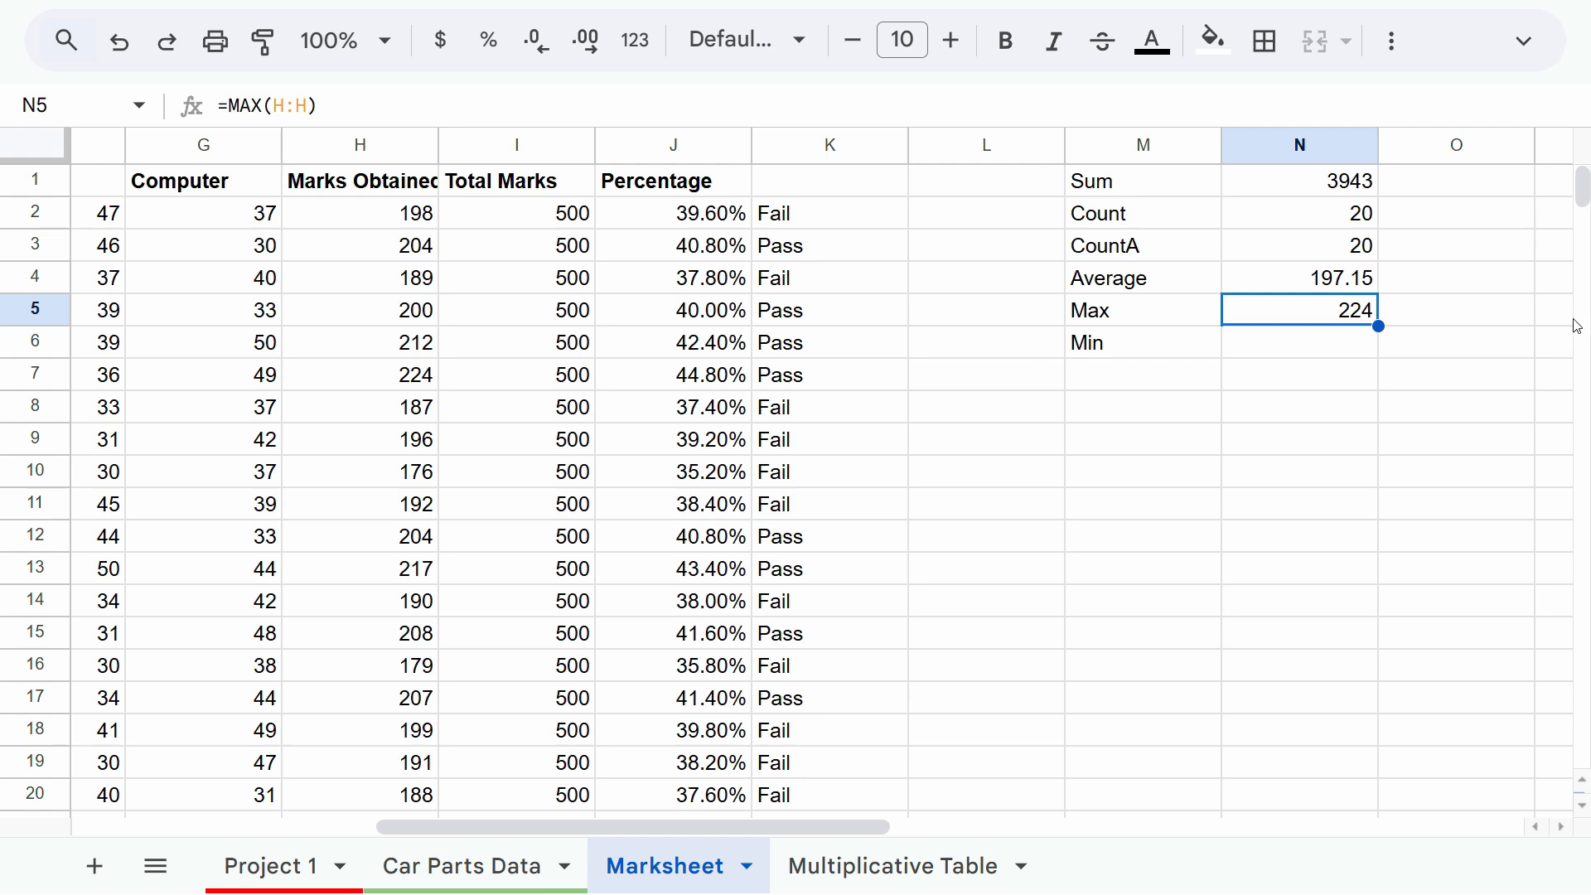
left_click(1466, 319)
left_click(1328, 319)
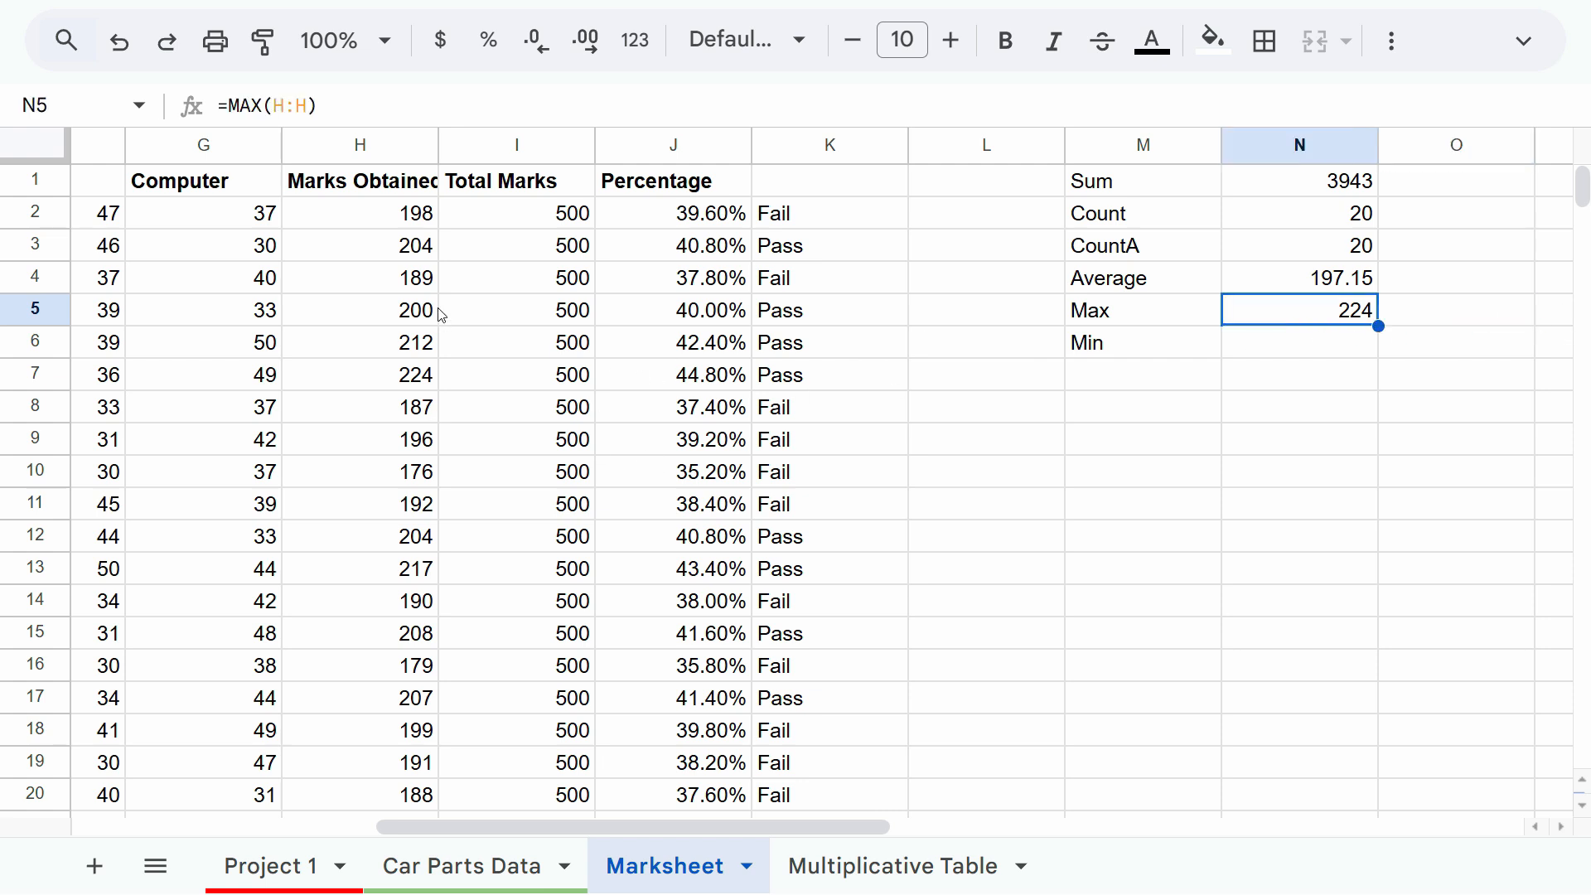
left_click(402, 384)
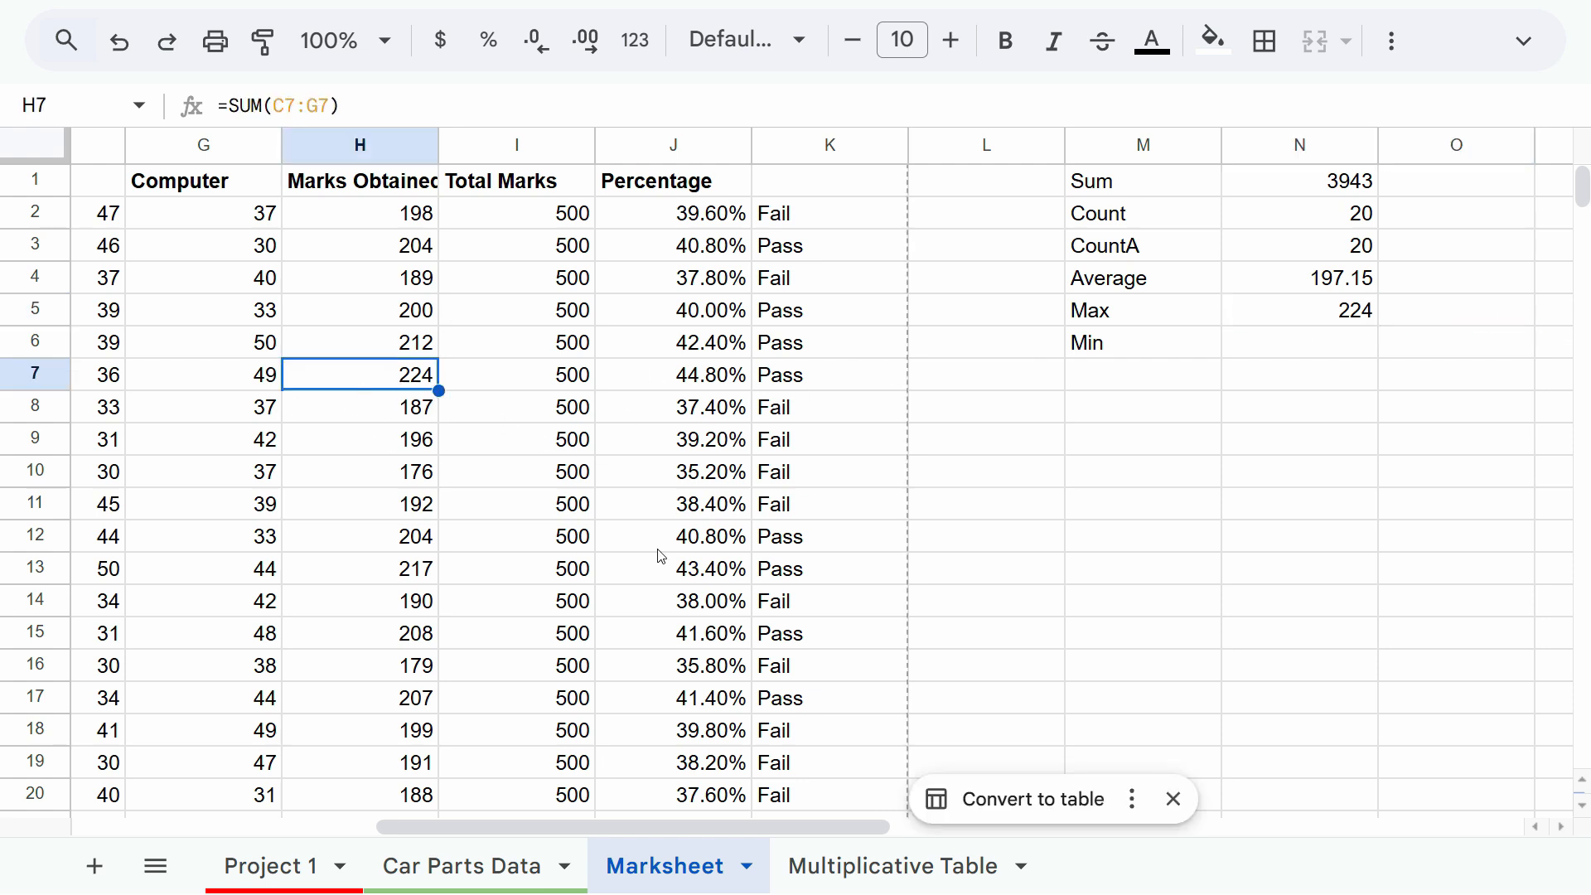
Calculate the lowest Marks Obtained in N6 with =MIN(H:H).
left_click(1268, 353)
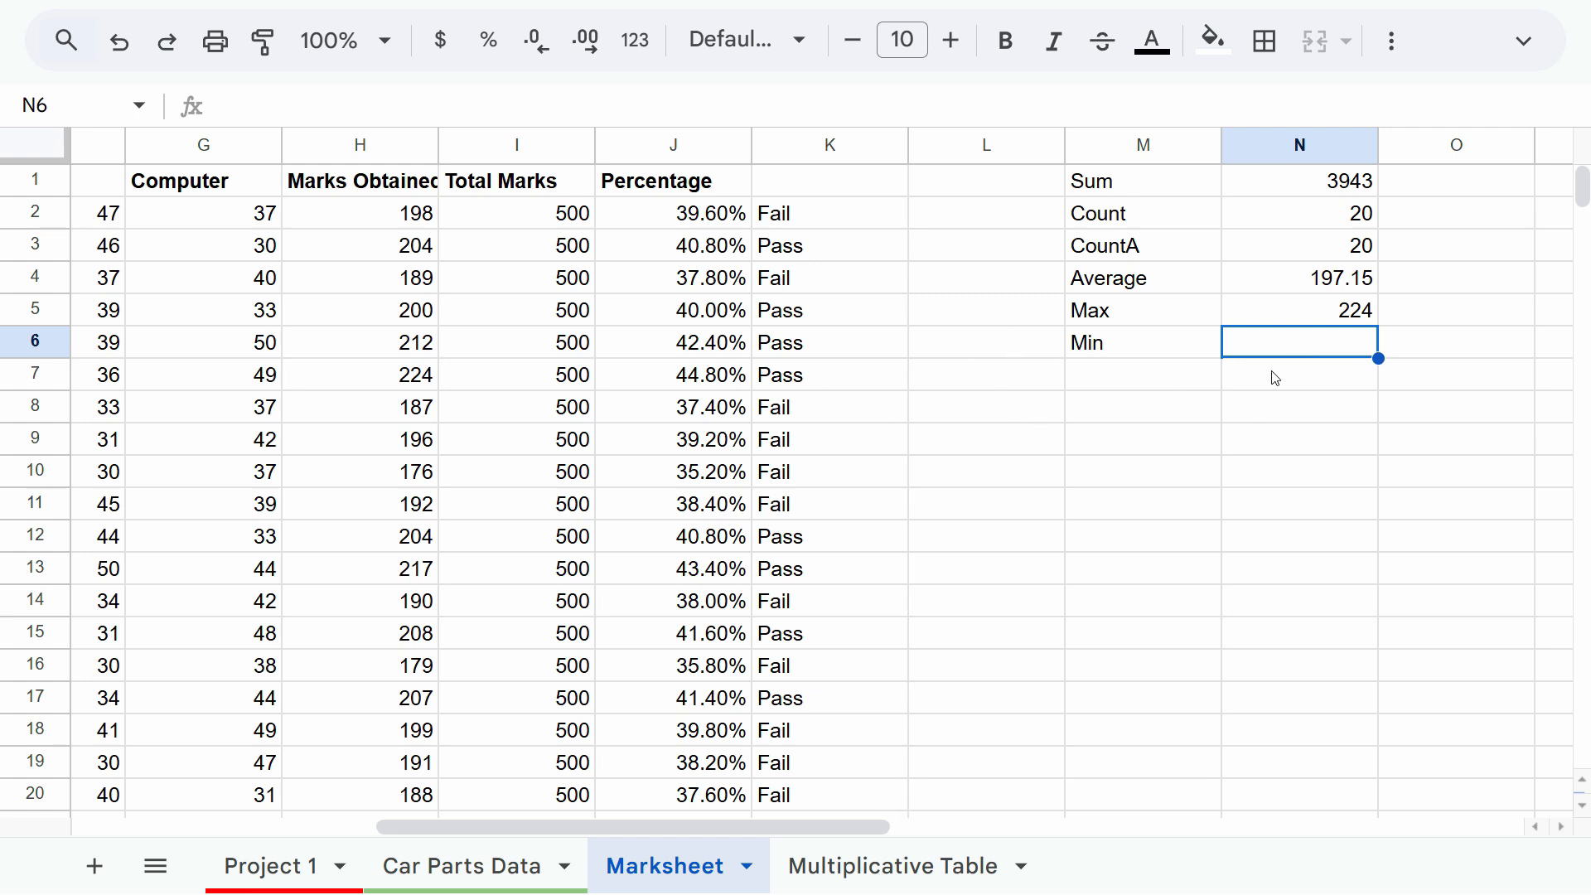
left_click(1119, 352)
key("Right")
type("=min")
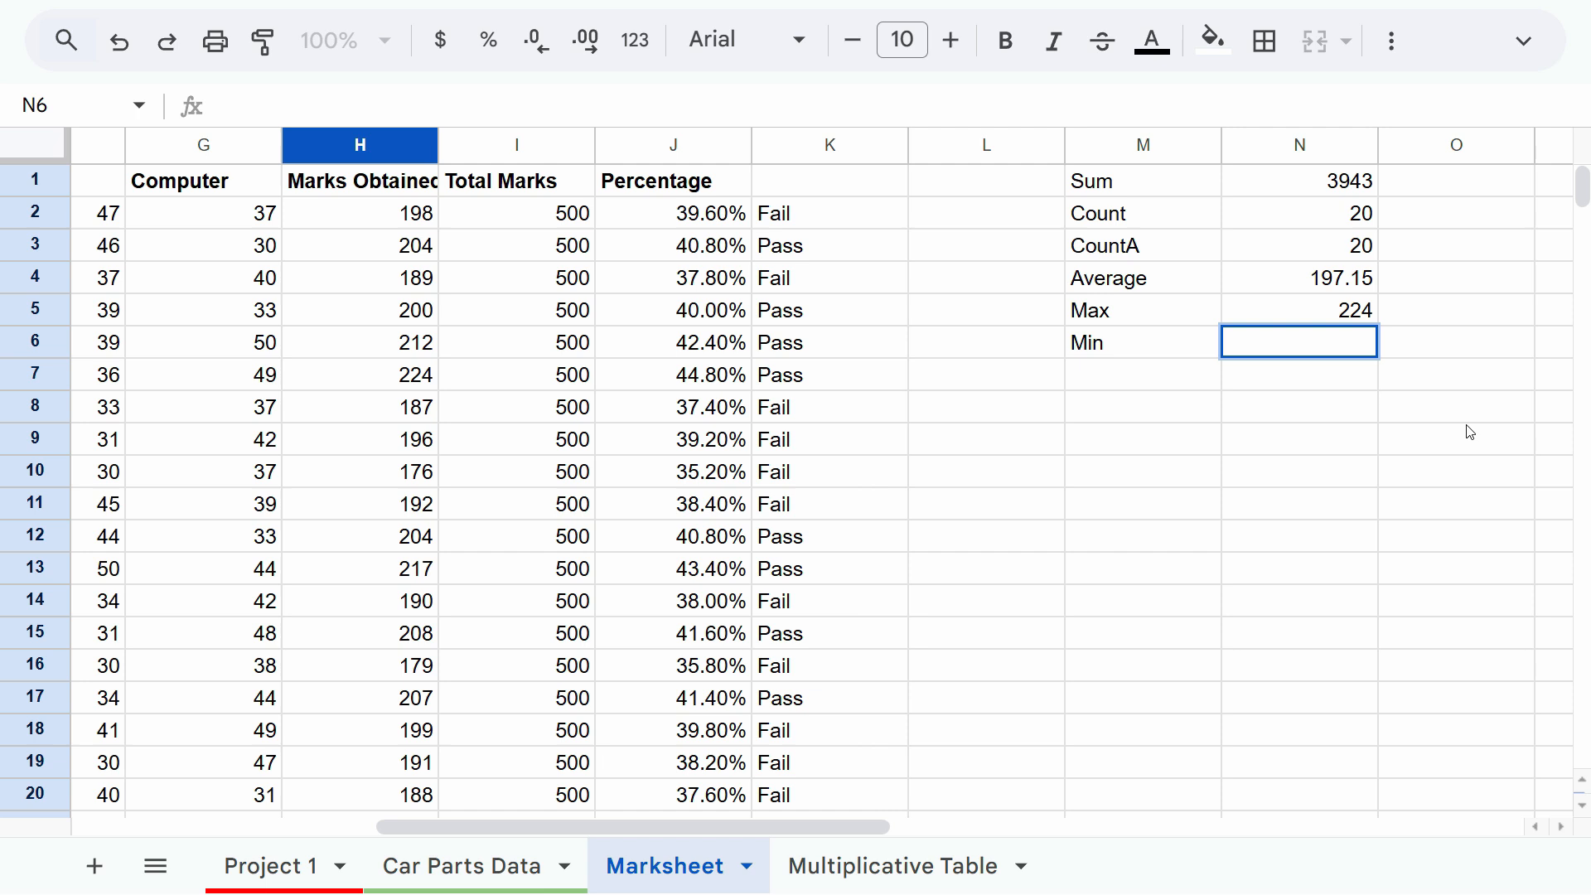
type("=min")
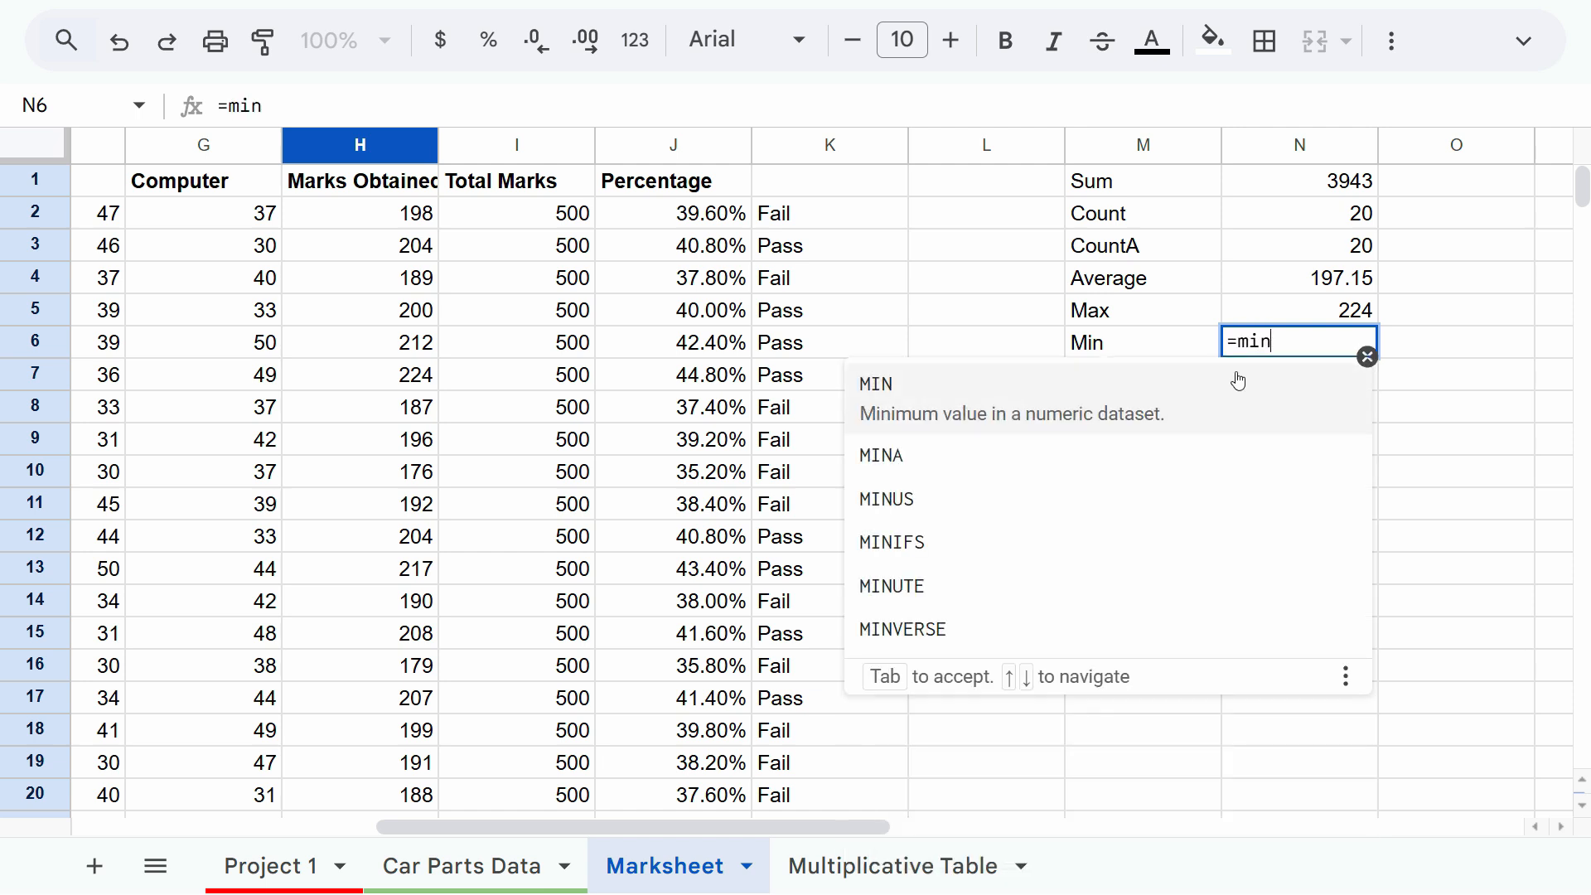
left_click(959, 407)
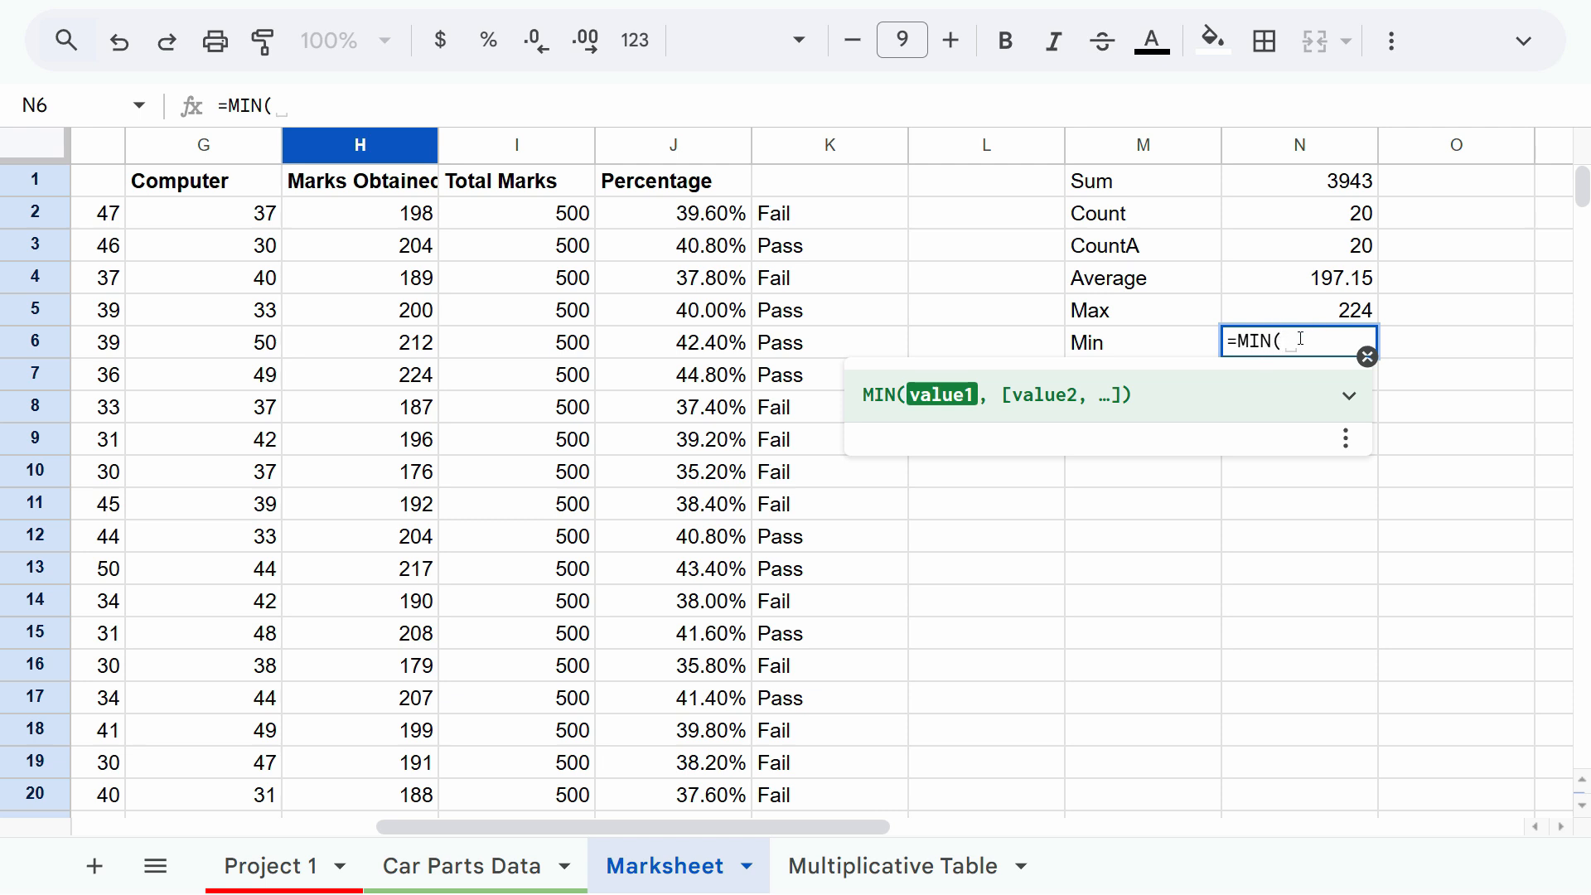
left_click(350, 142)
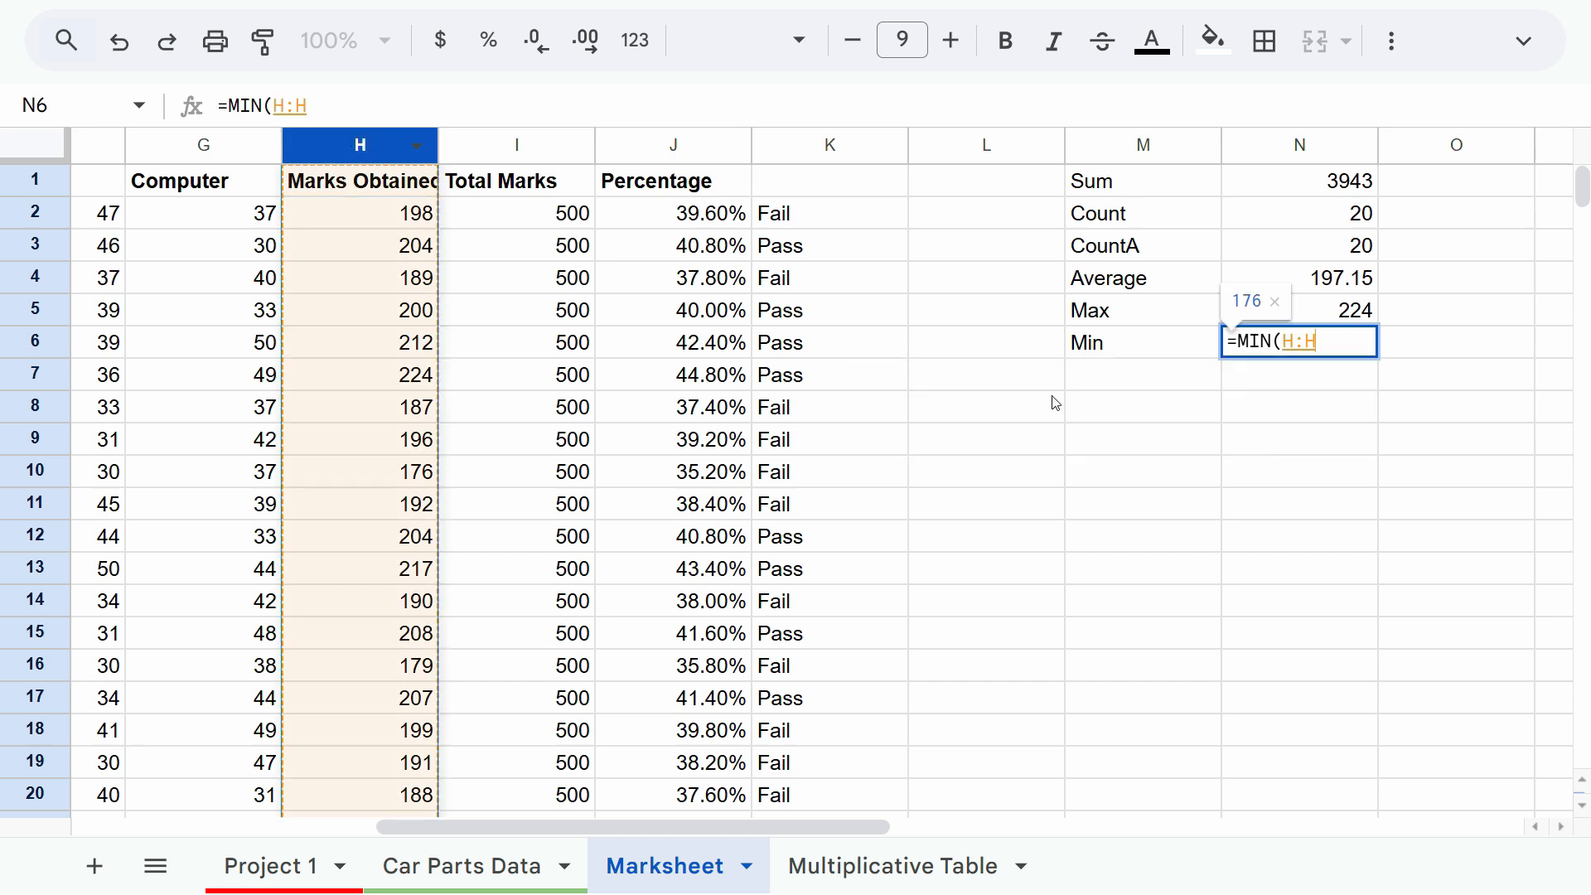
key("Return")
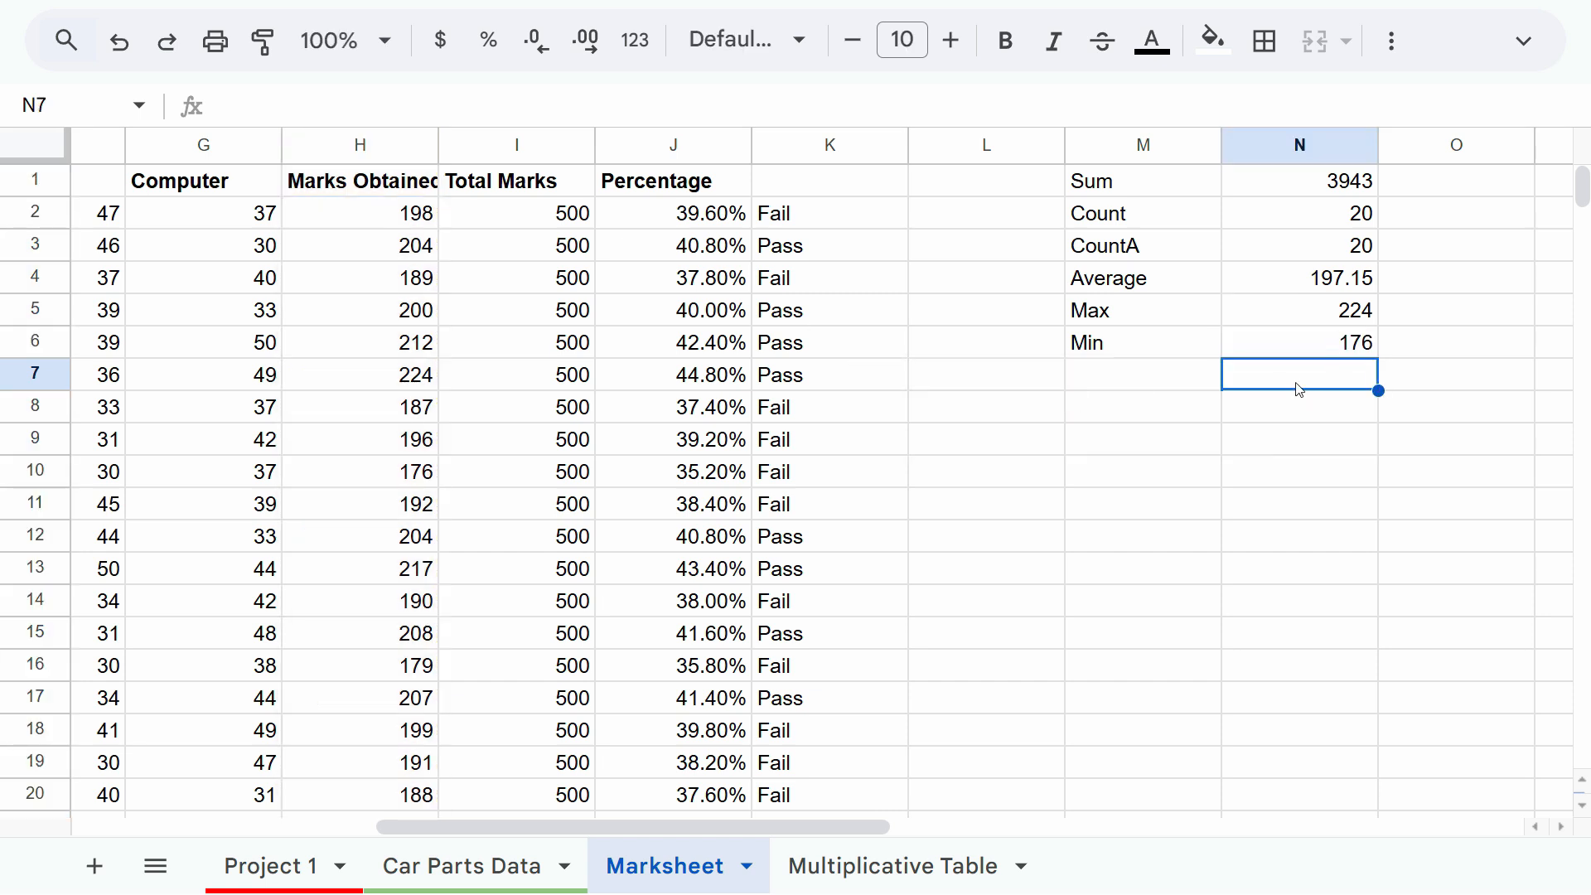
key("Up")
left_click(1212, 530)
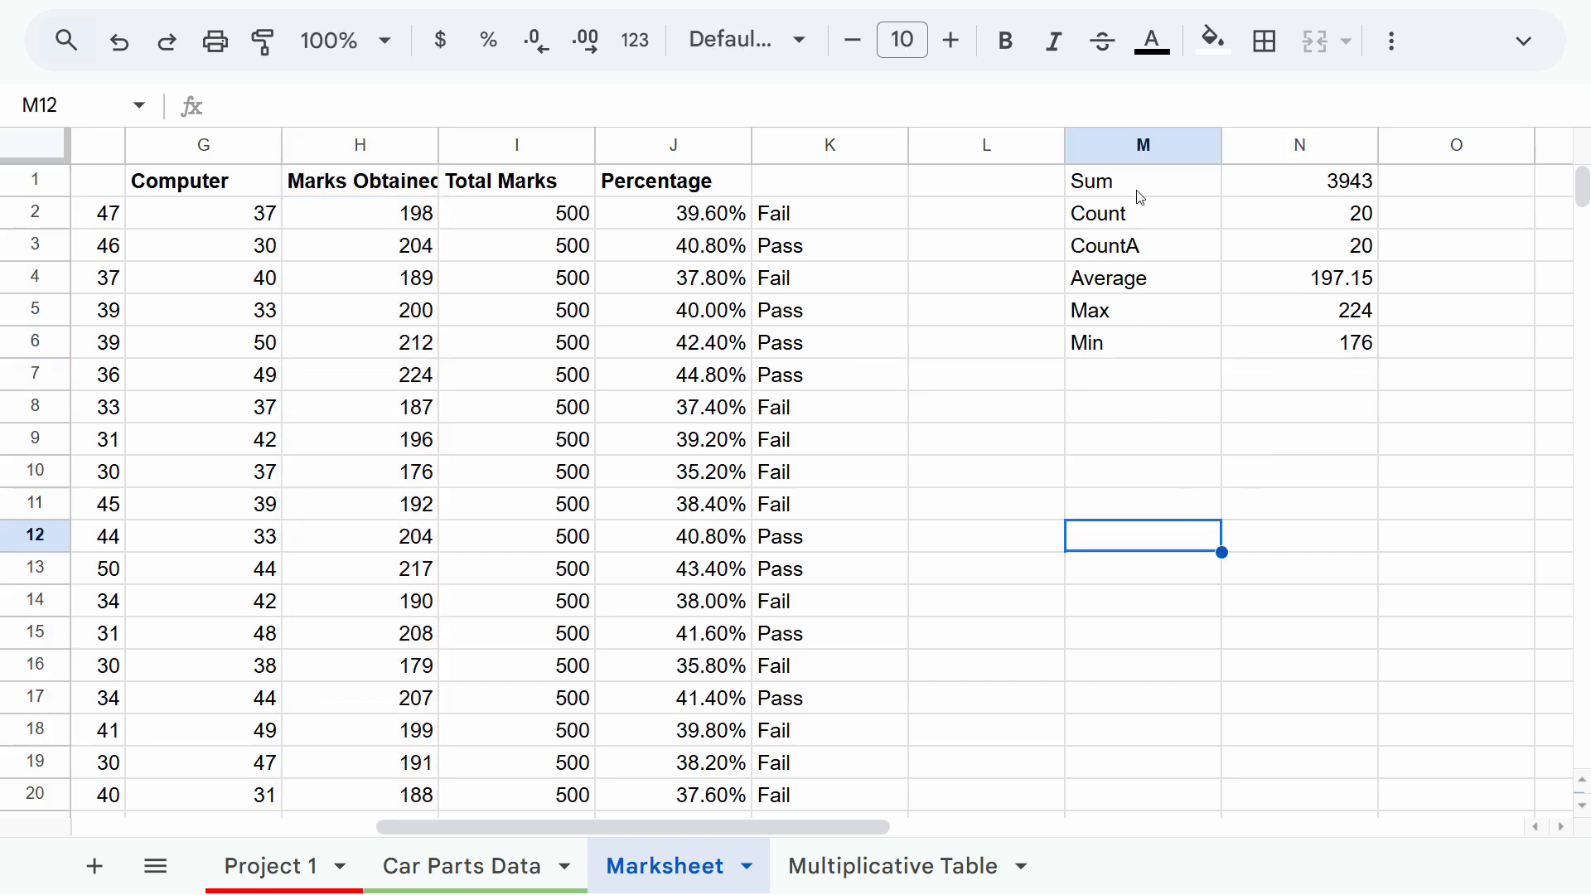
Review the function labels in column M, from Sum to Max, and the Sum result in N1.
left_click(1144, 189)
left_click(1144, 249)
left_click(1152, 316)
left_click(1157, 189)
left_click(1156, 247)
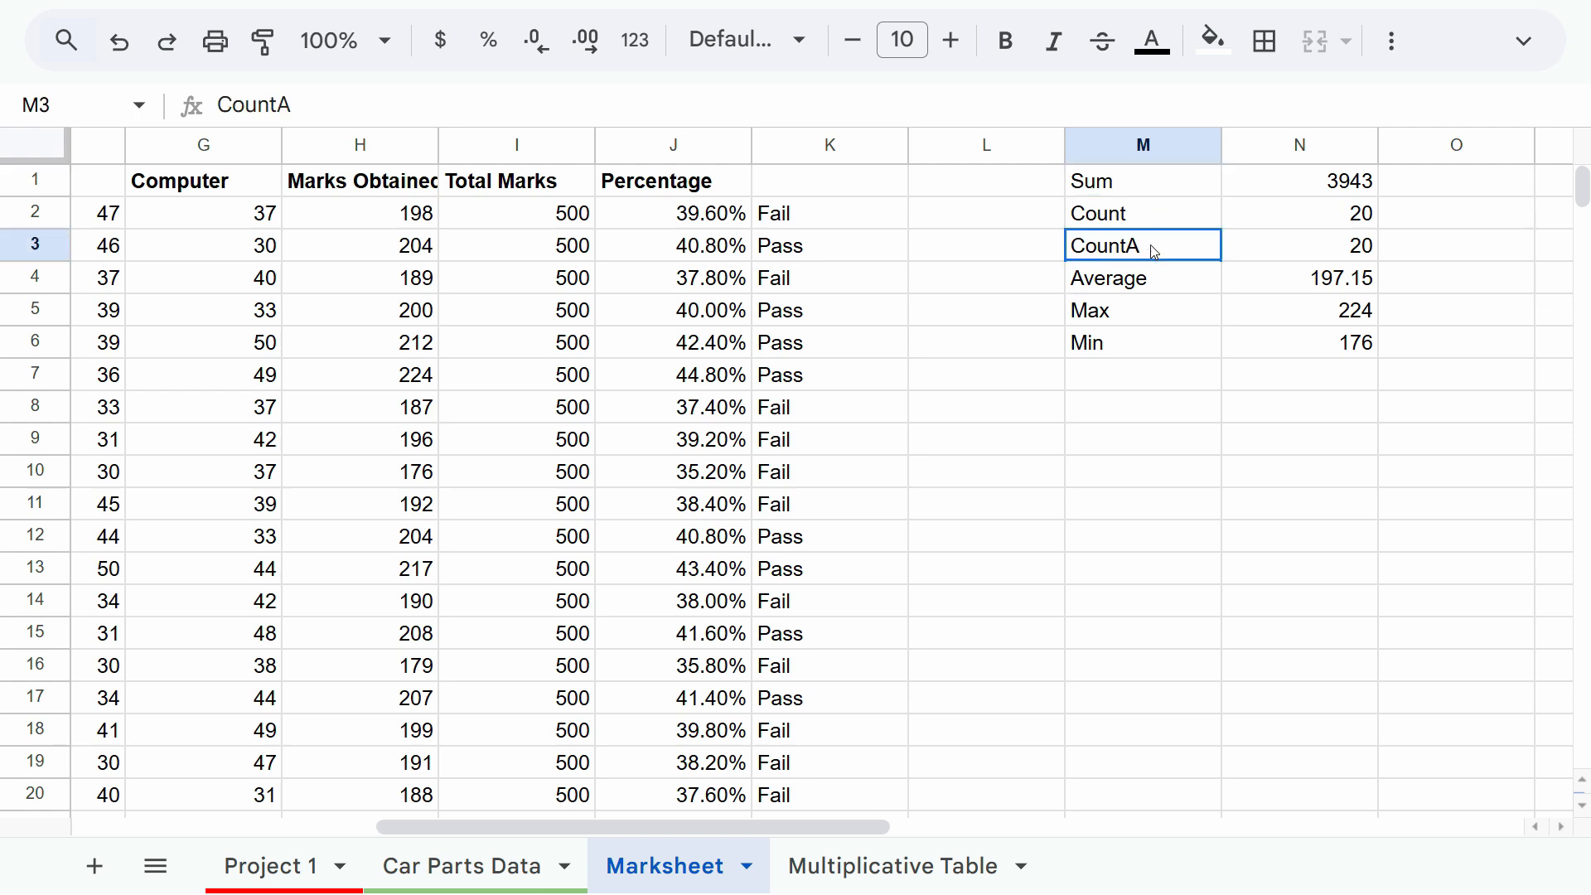
left_click(1154, 305)
left_click(1156, 225)
left_click(1144, 179)
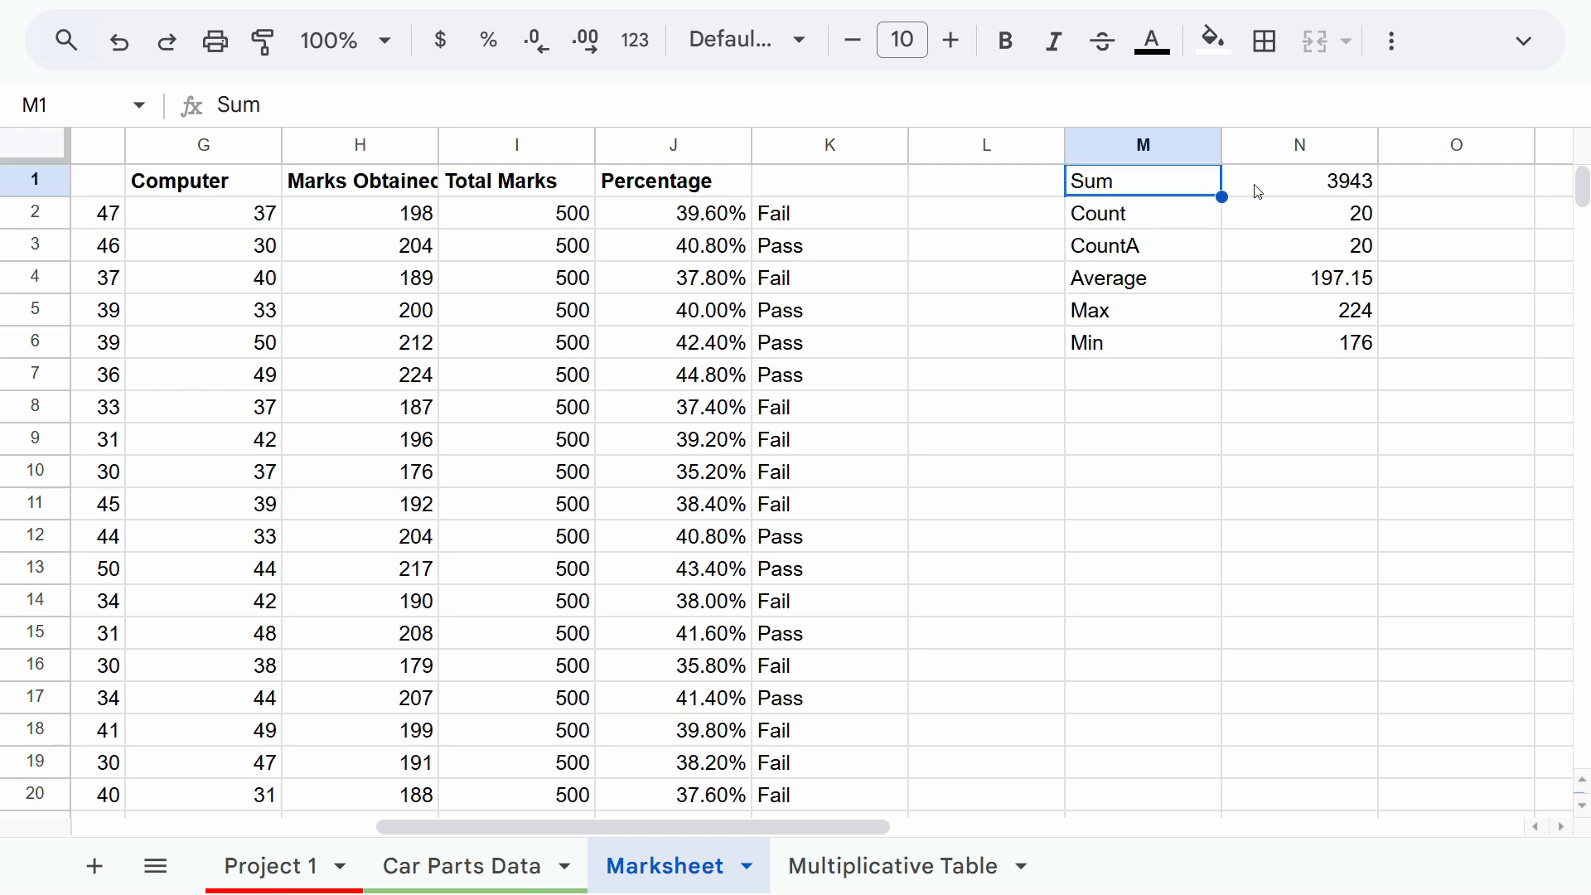
left_click(1257, 188)
left_click(1142, 218)
left_click(1118, 183)
left_click(1118, 217)
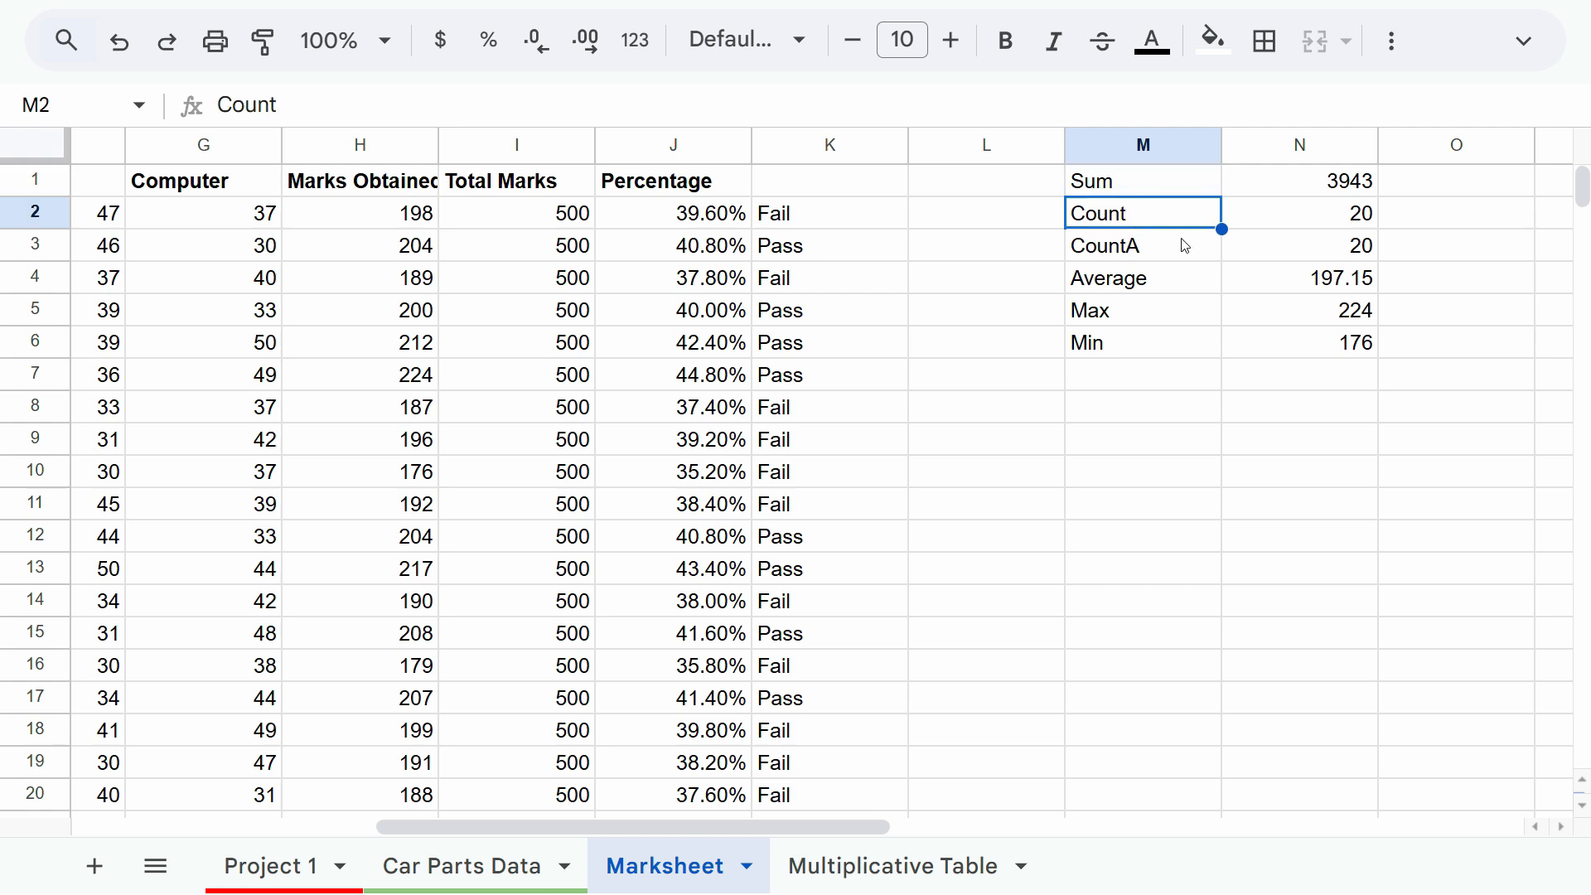
left_click(1156, 282)
left_click(1089, 212)
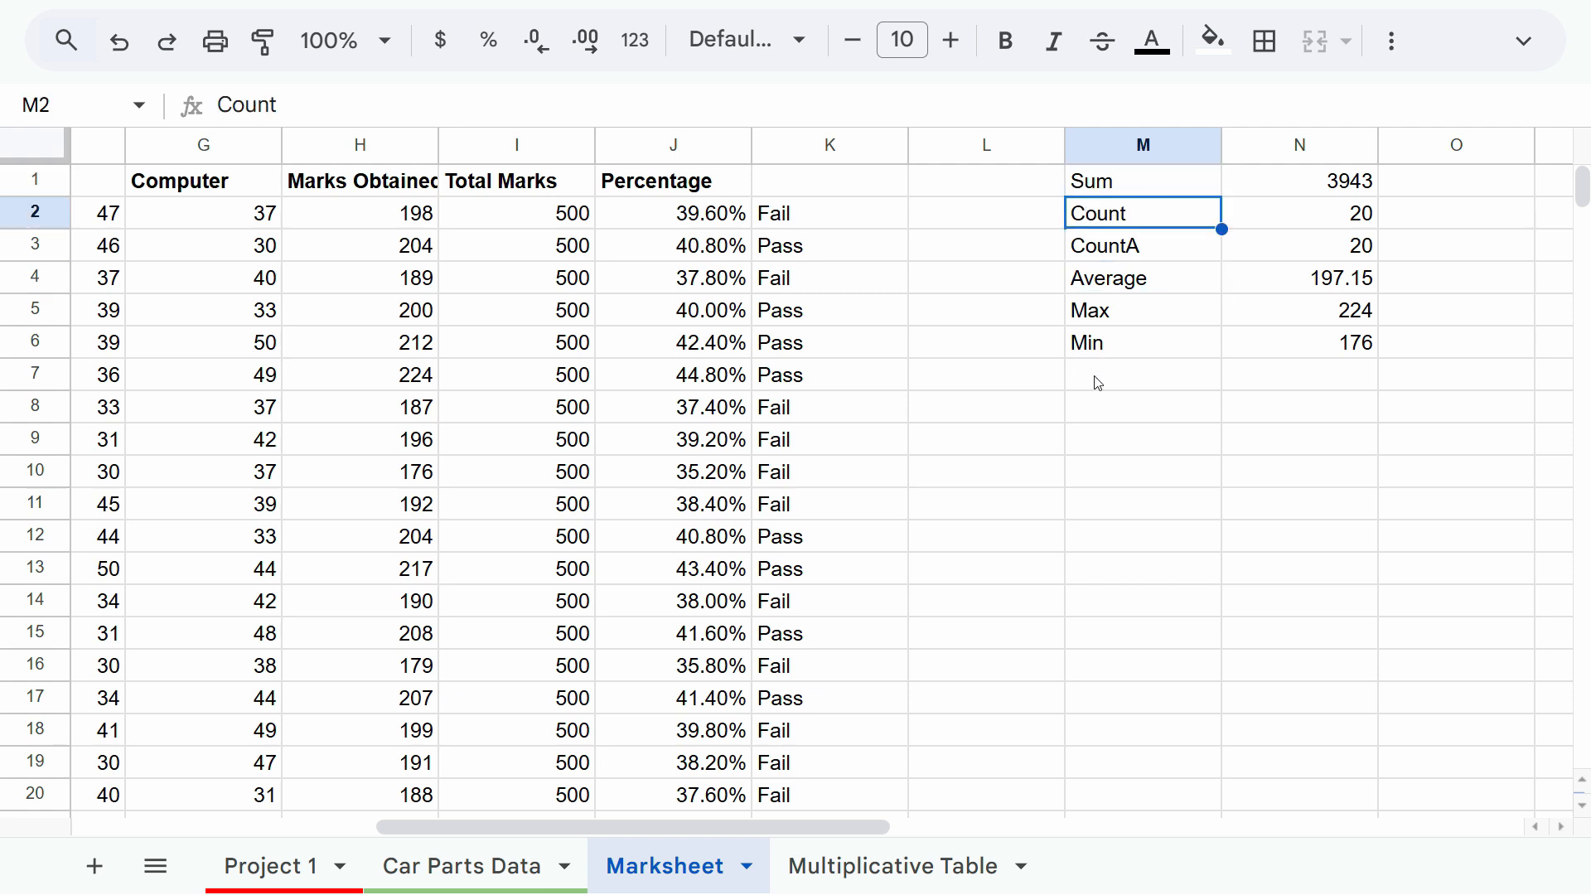